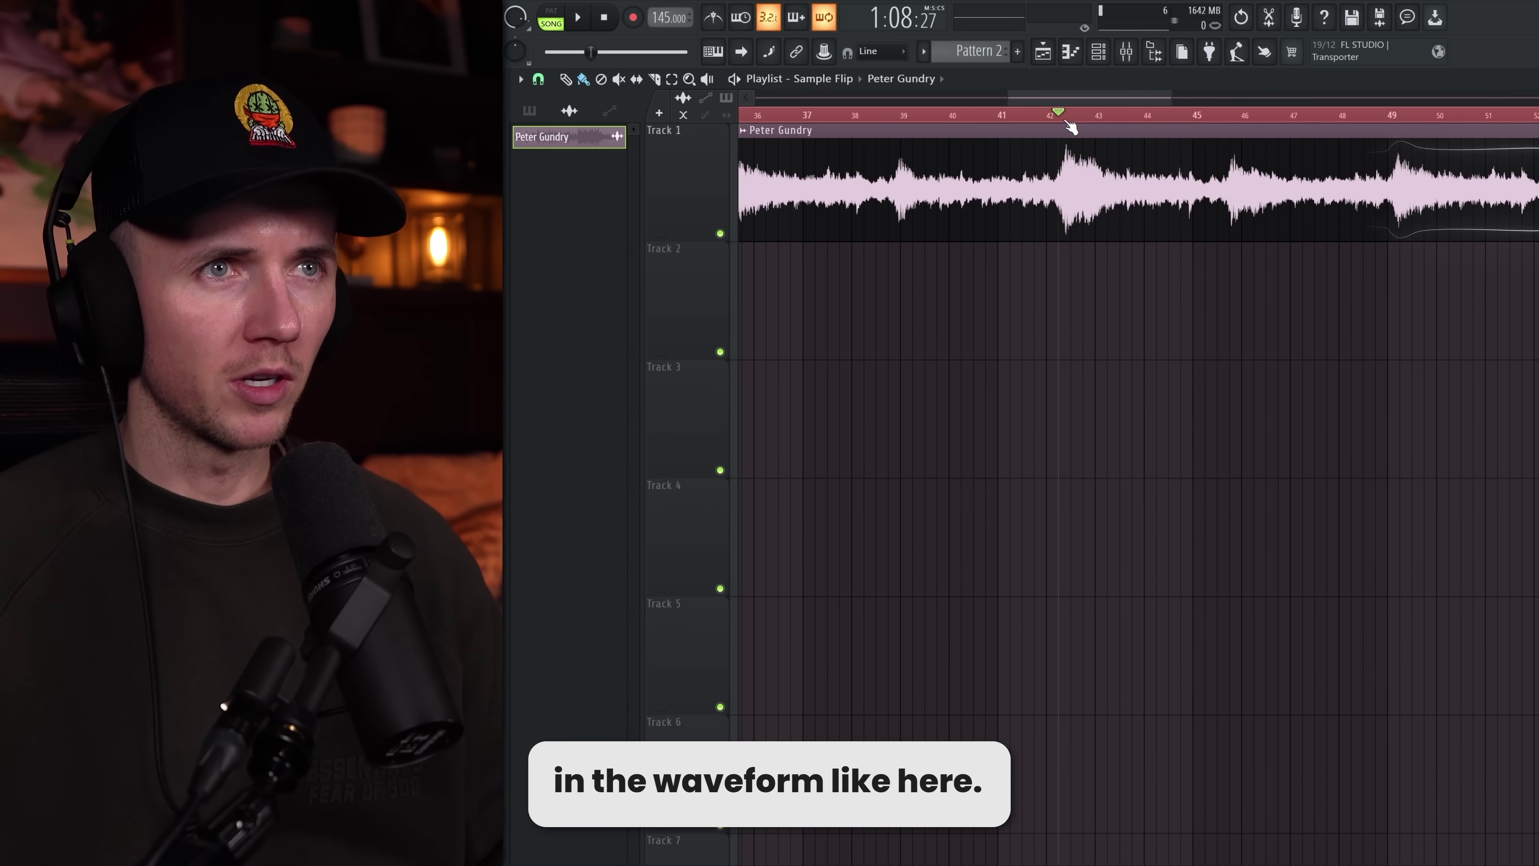
- Tap the tempo along with the sample to bring the project close to 85 BPM
scroll(1069, 176, down, 5)
scroll(1069, 188, up, 3)
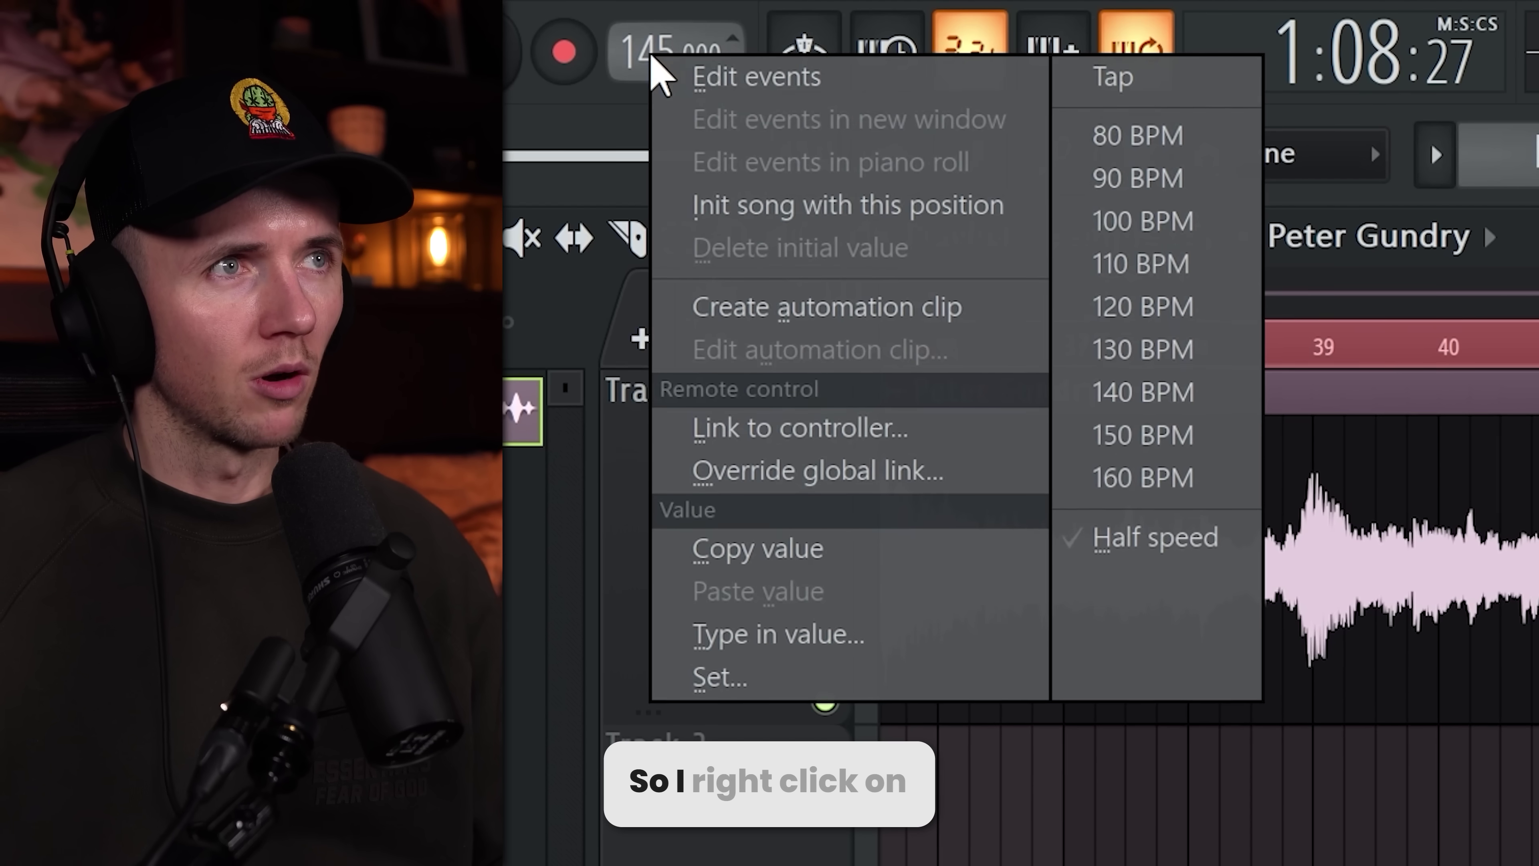
click(1118, 85)
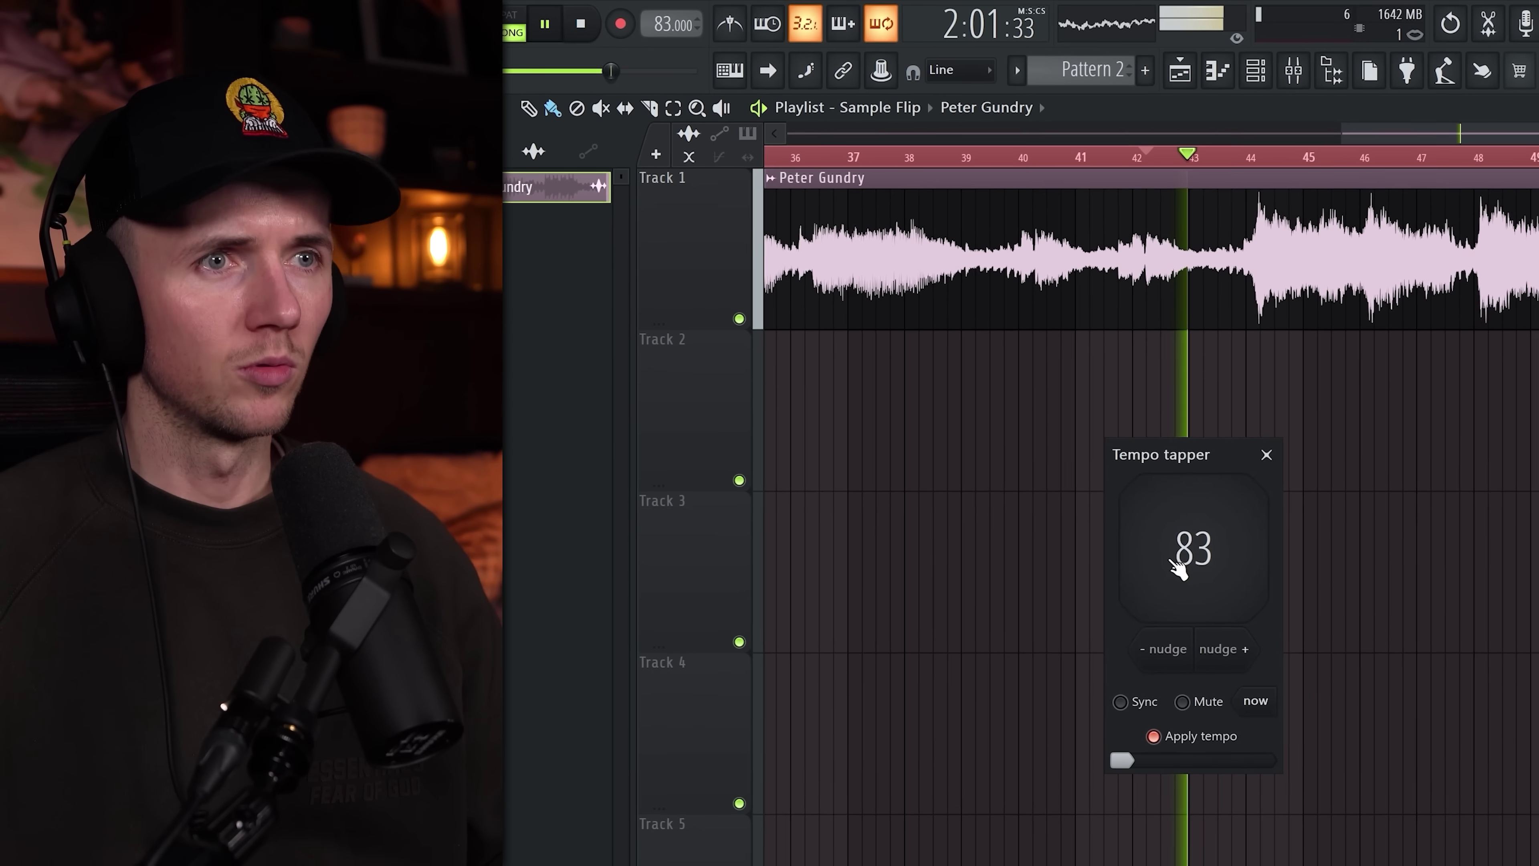
click(1178, 570)
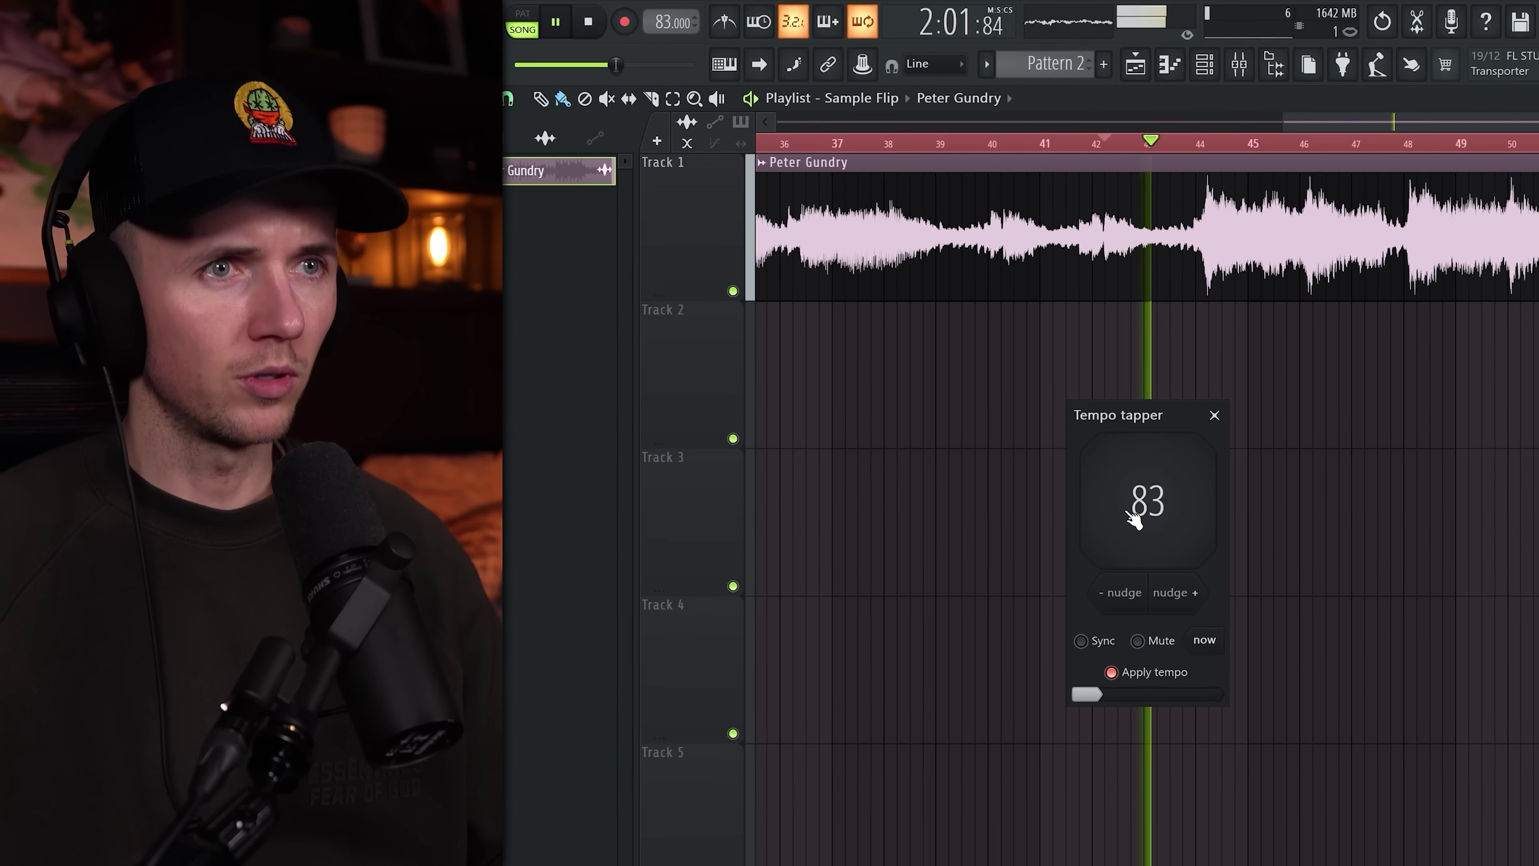
click(1179, 570)
click(1178, 570)
click(1065, 441)
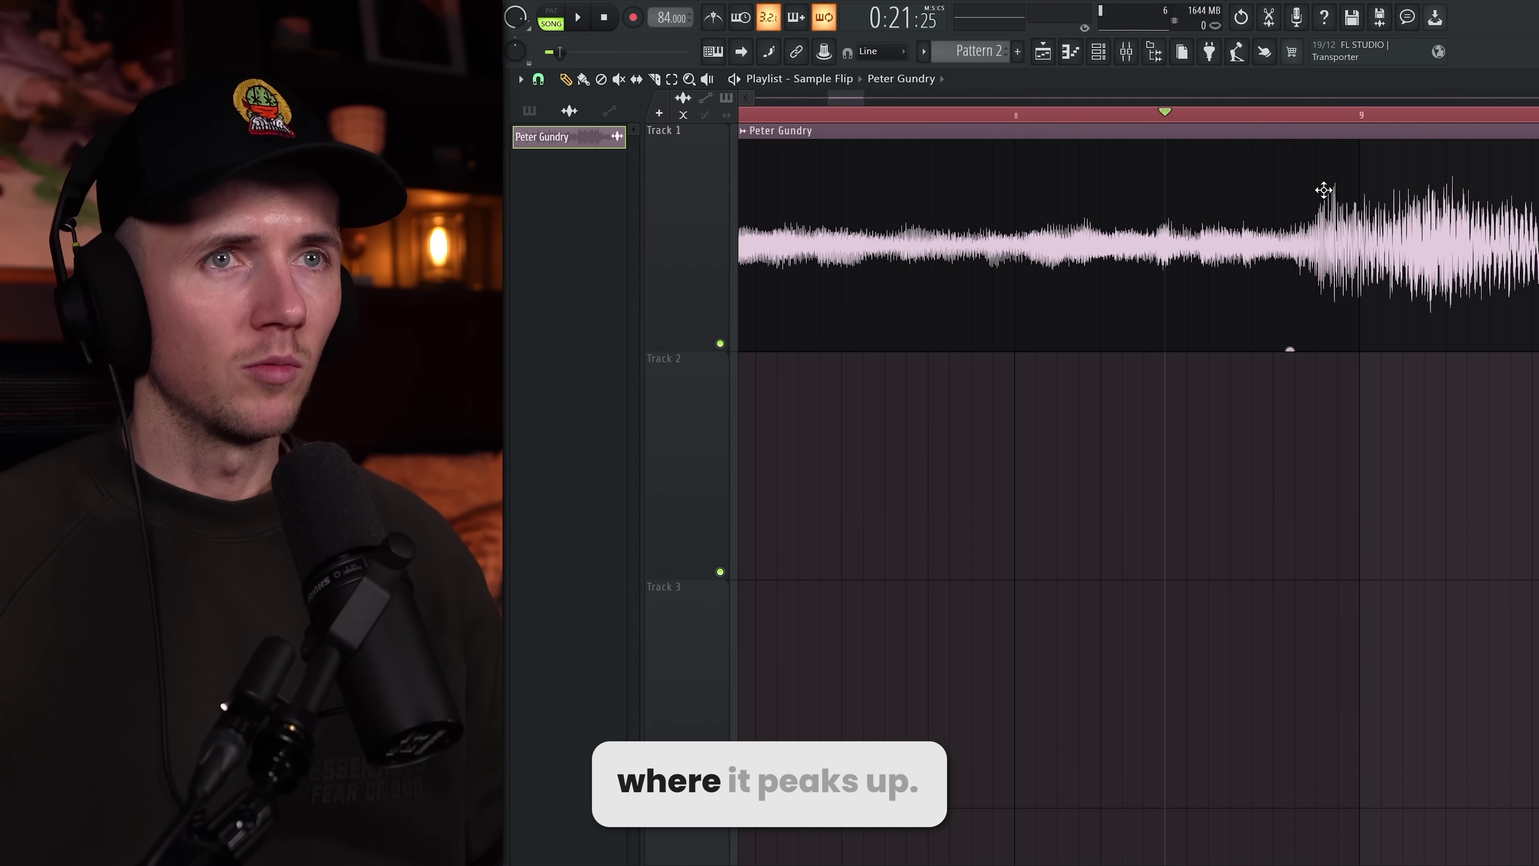
- Play the sample with the metronome on to check it lines up at 85 BPM
key(space)
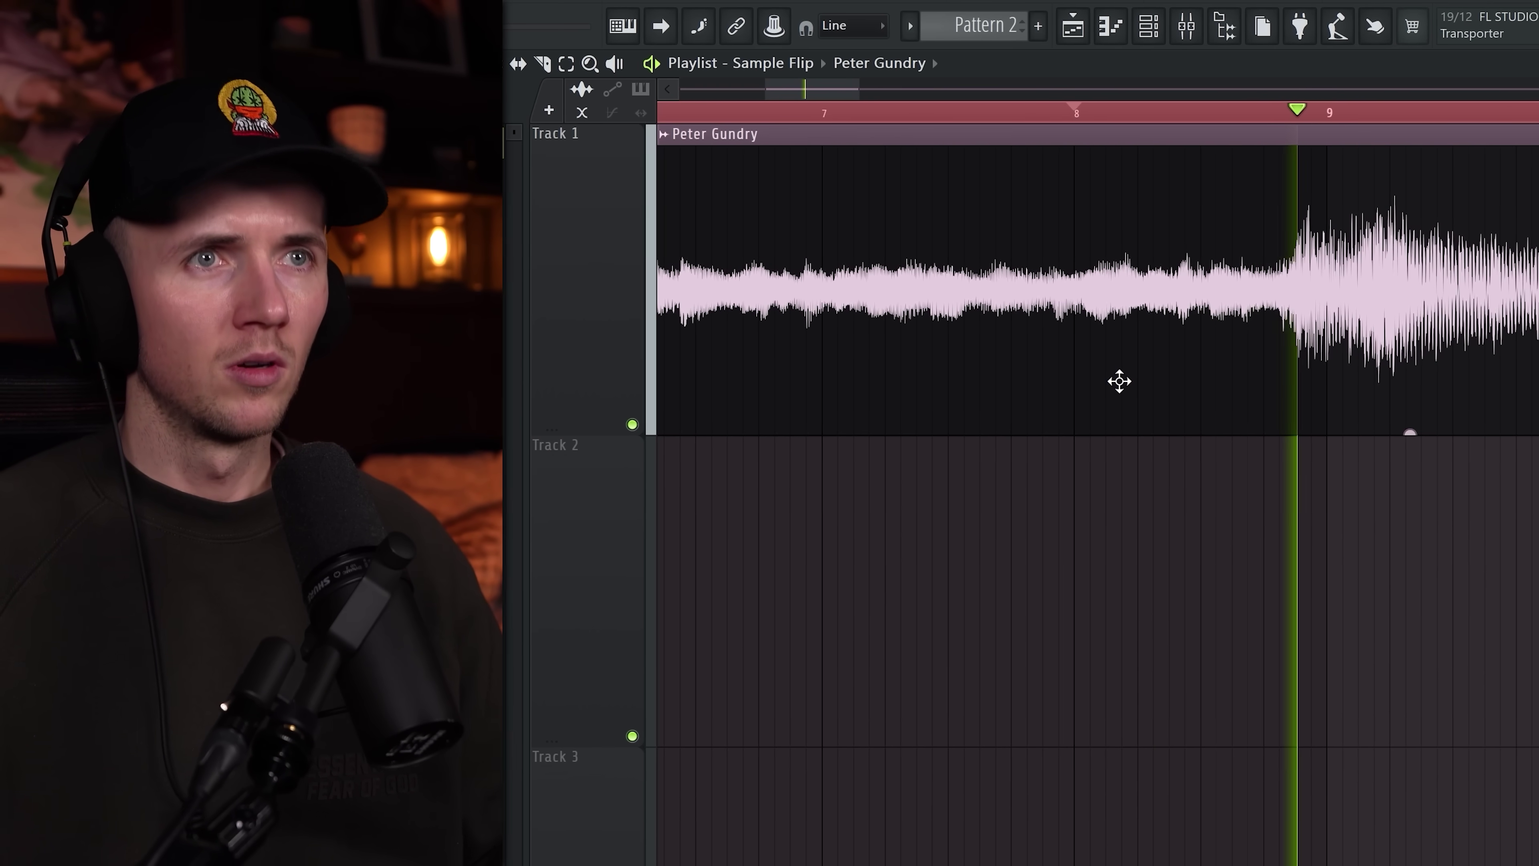
key(space)
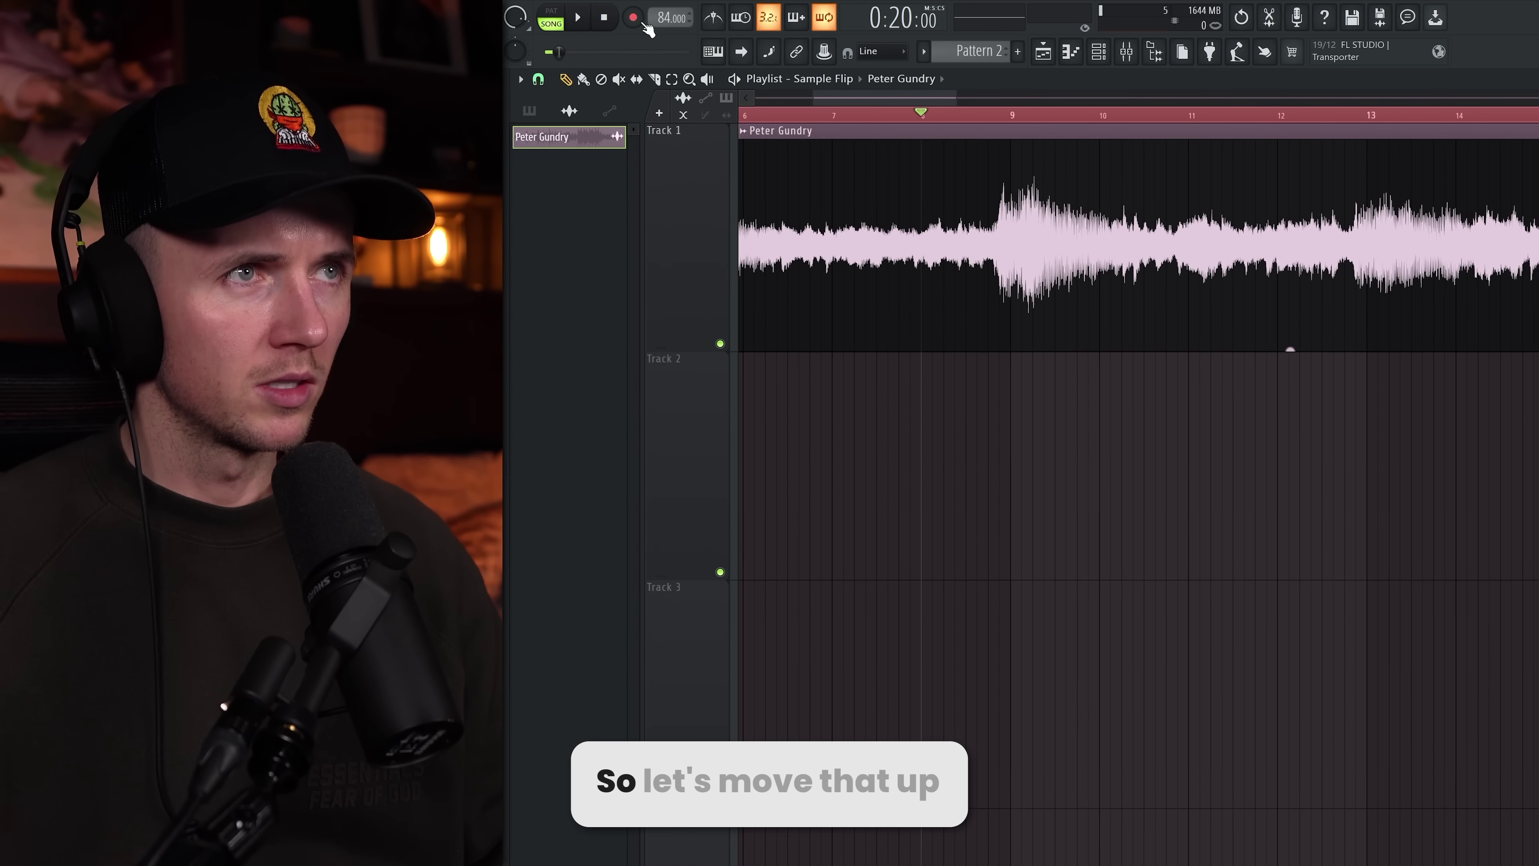
scroll(649, 24, up, 1)
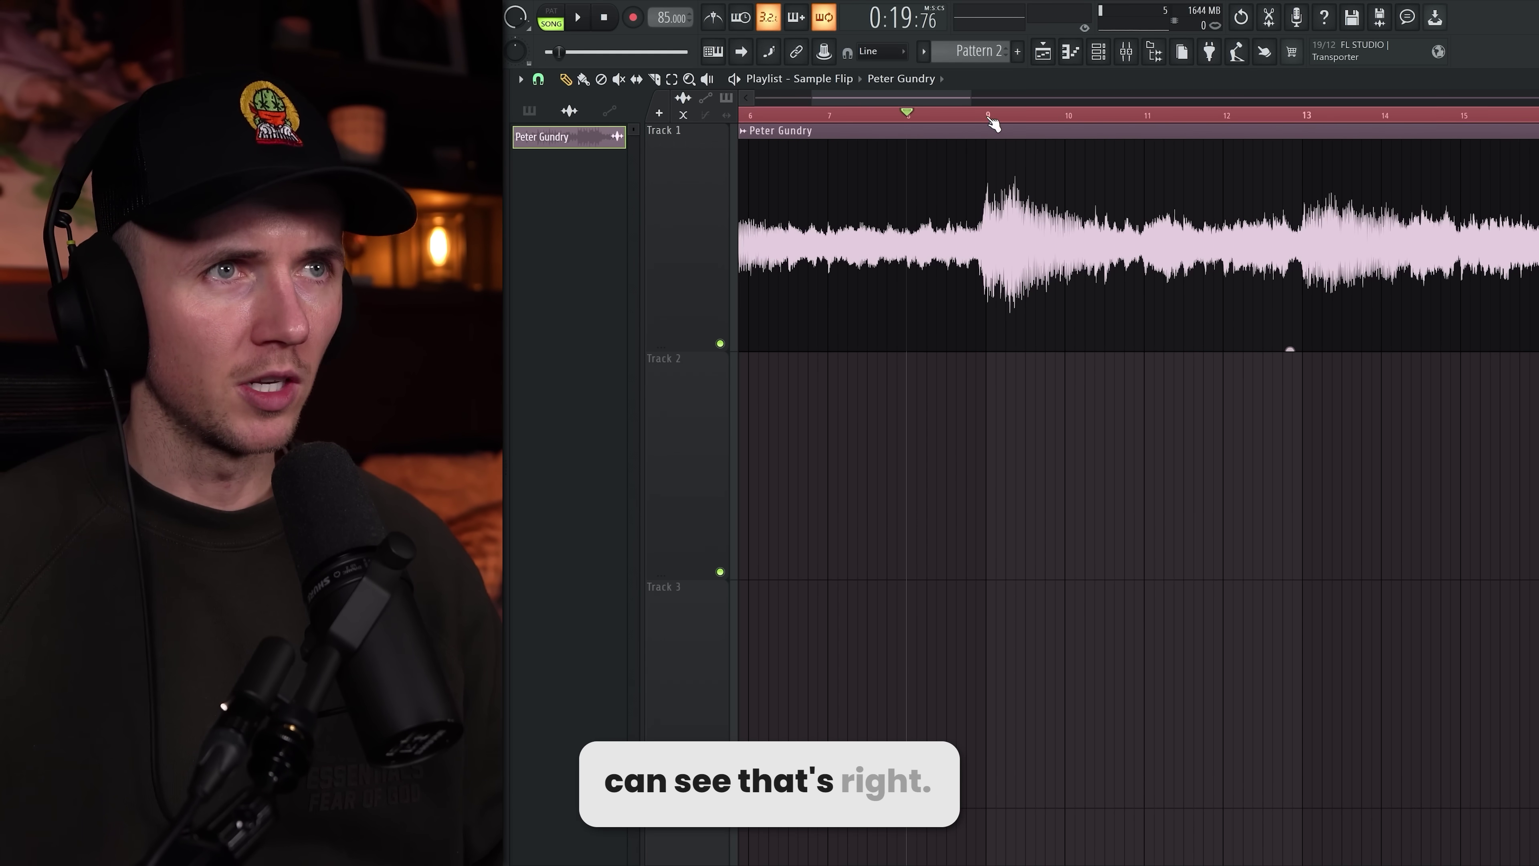
click(713, 18)
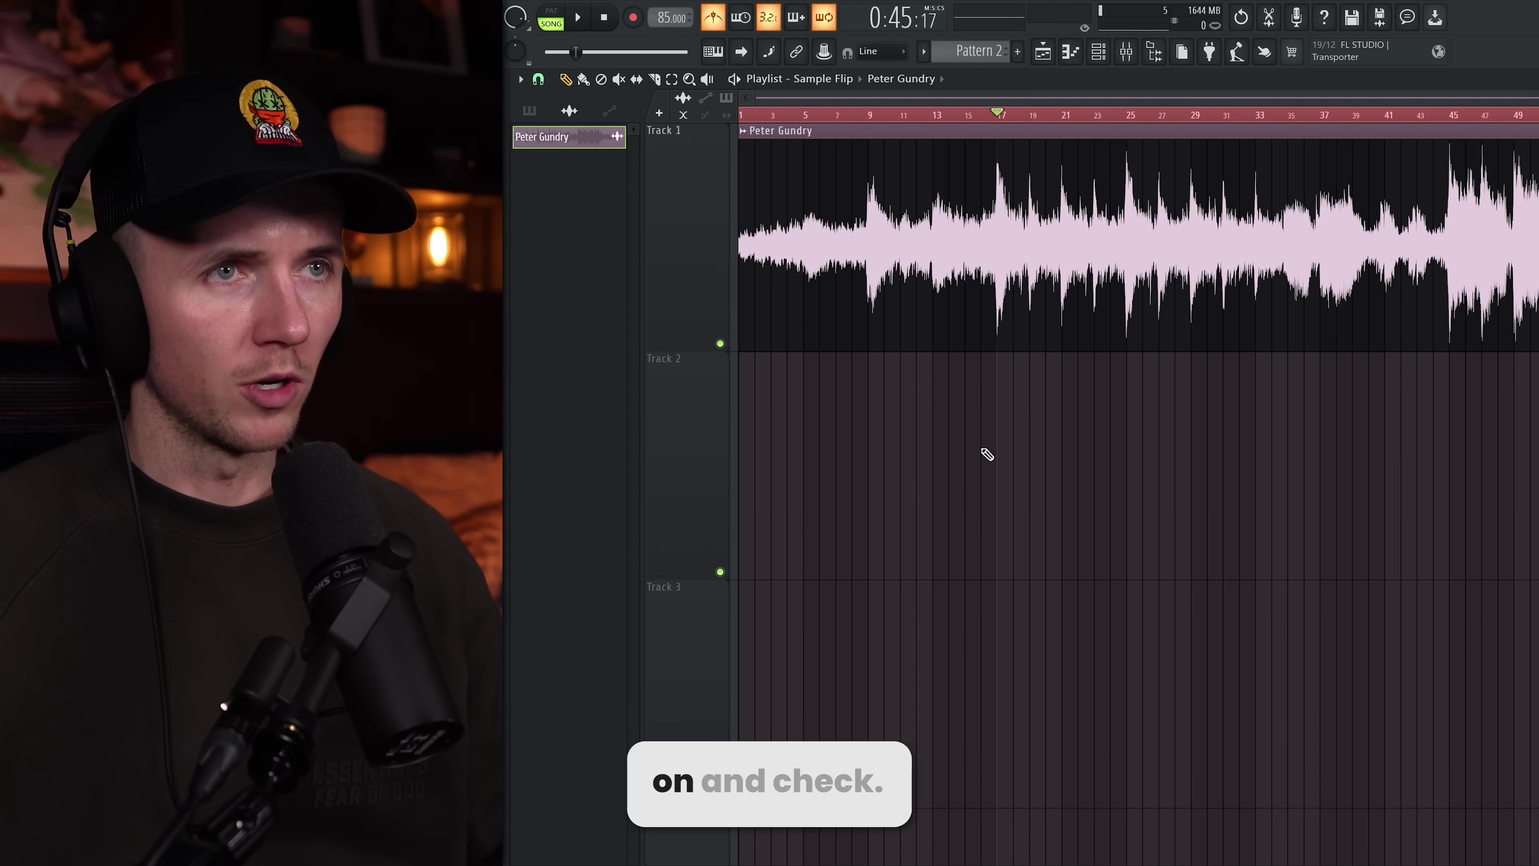
key(space)
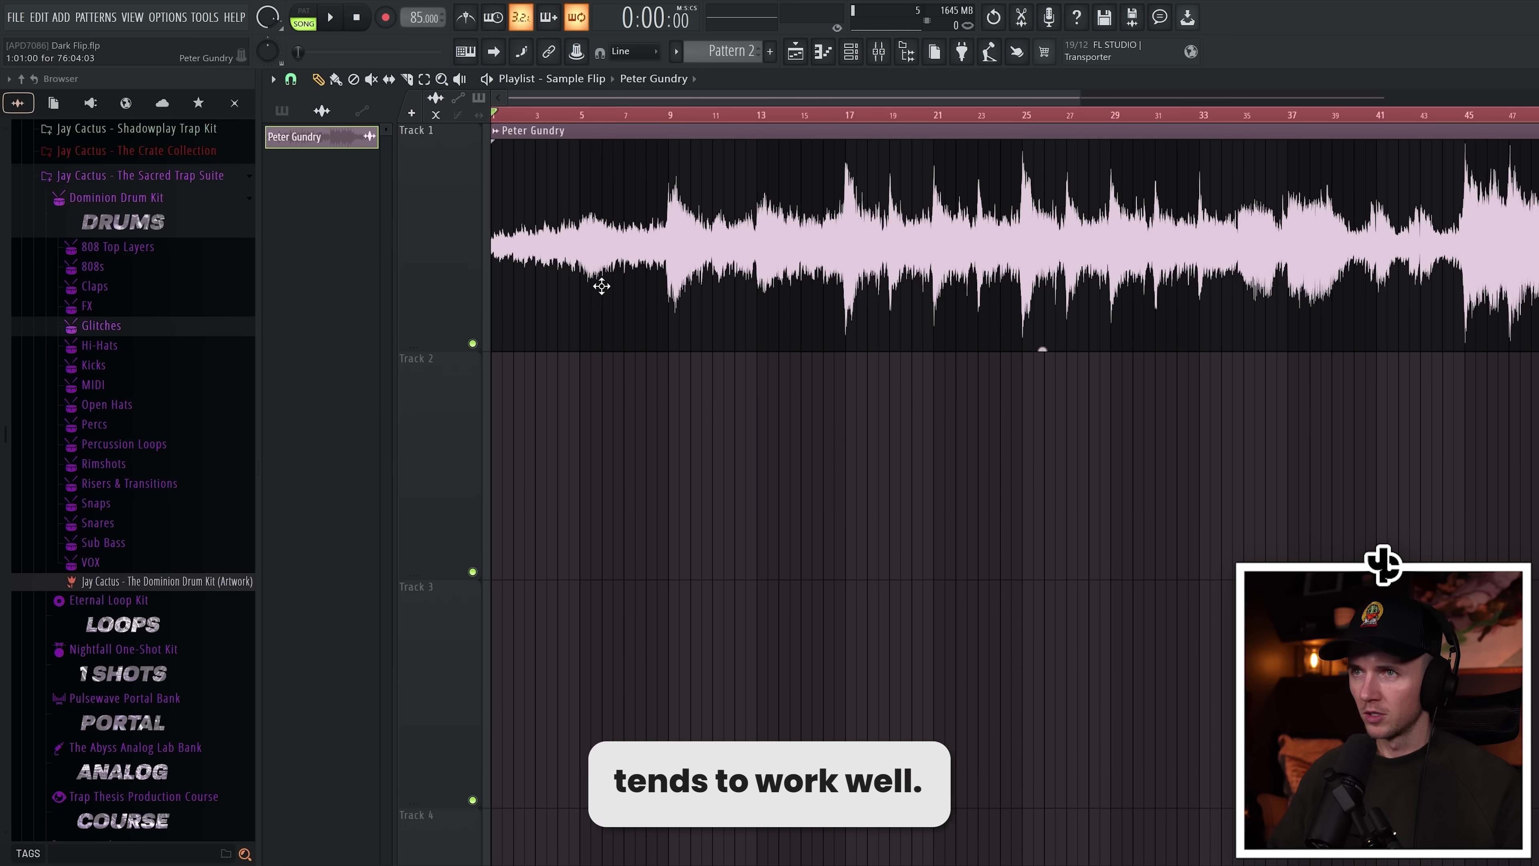
- Set the sample clip to Fit to tempo with a typed-in source tempo of 85 BPM
double_click(601, 281)
click(986, 236)
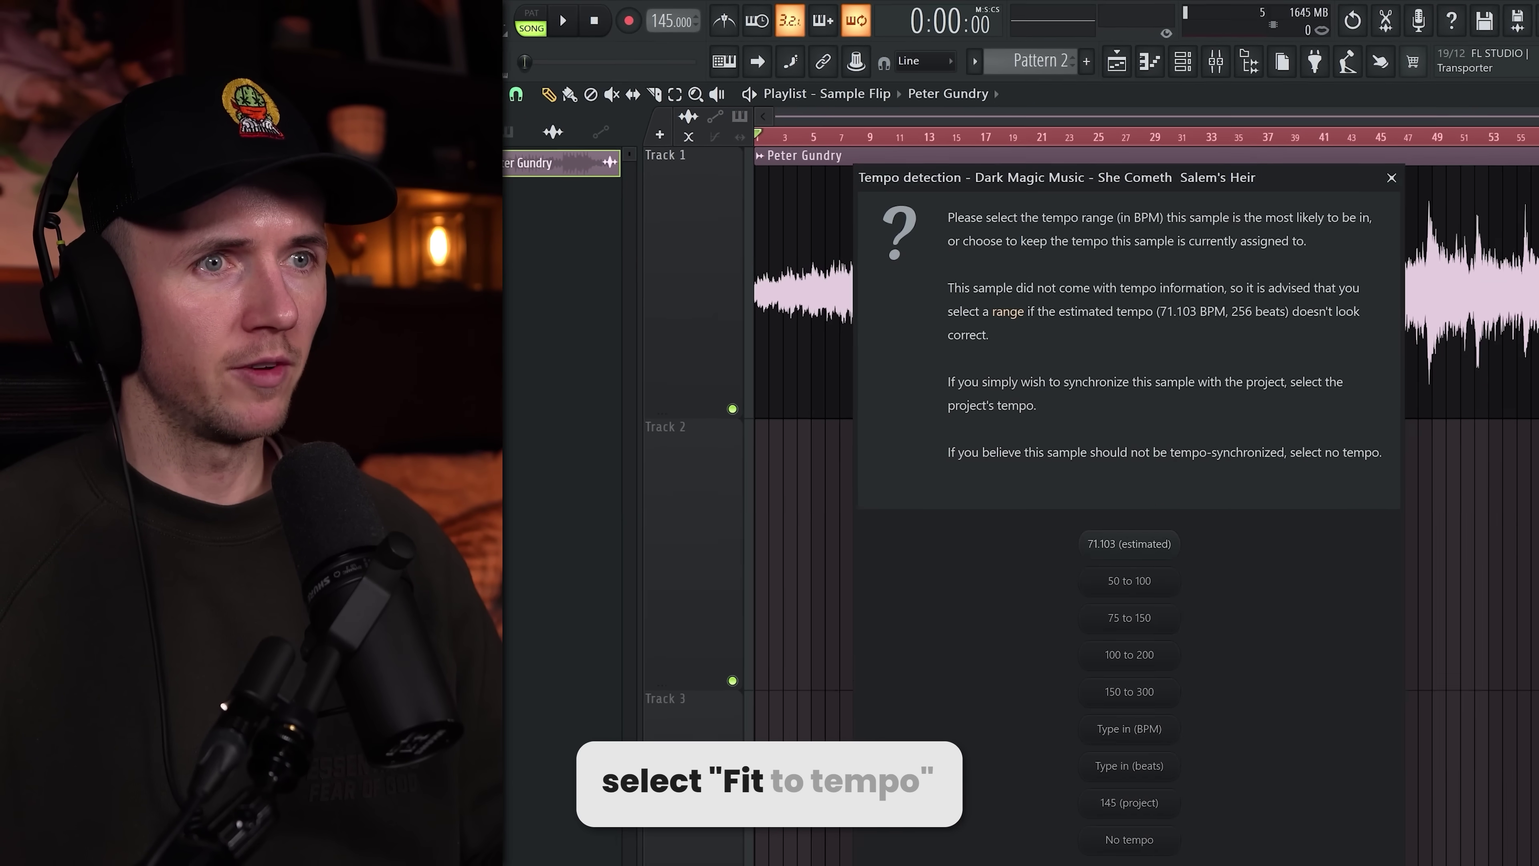
click(1082, 625)
text(85)
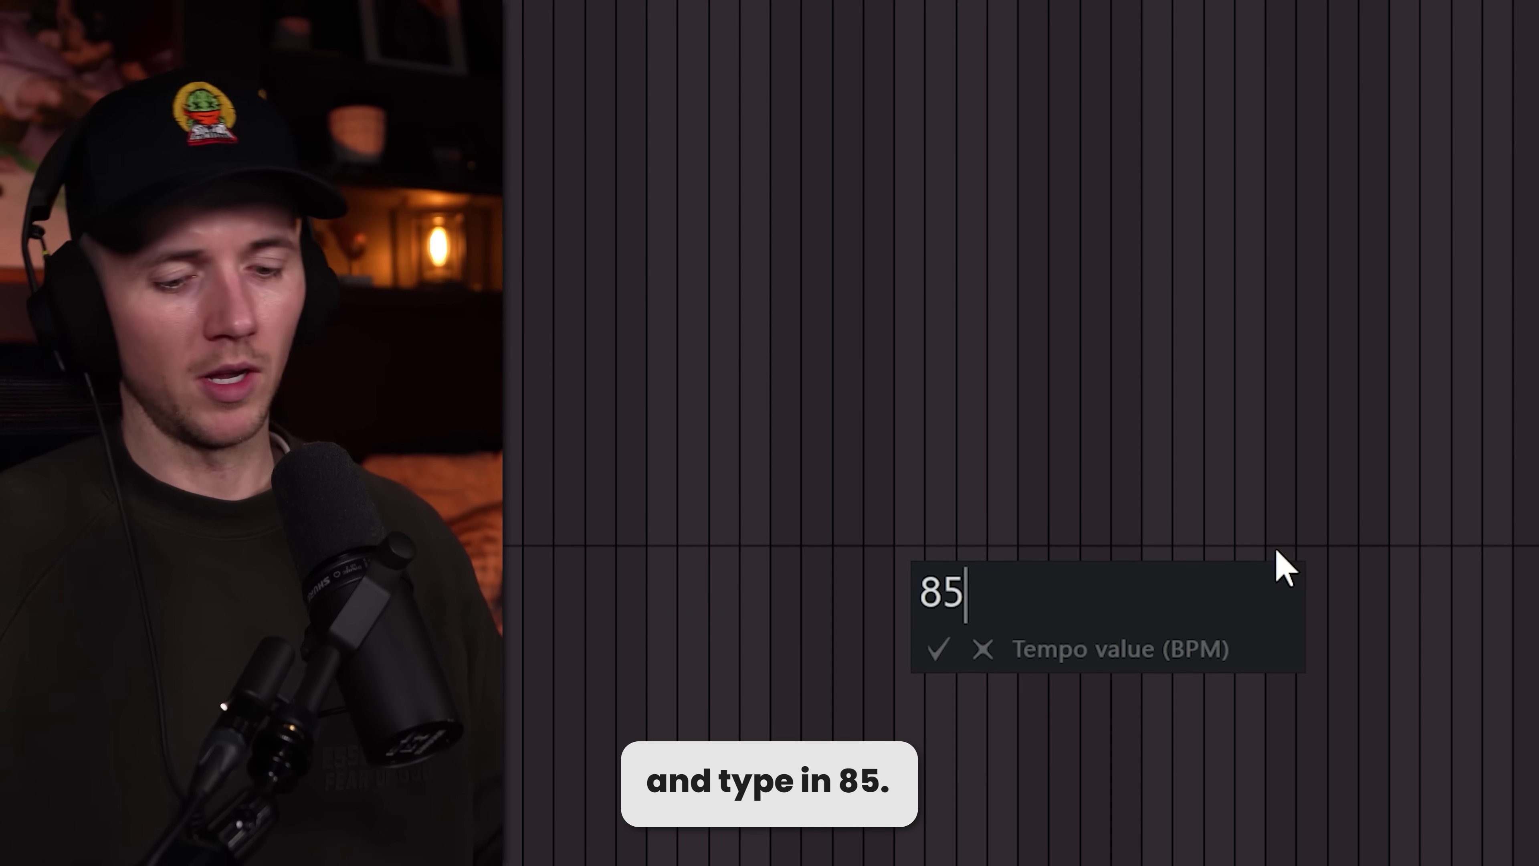
key(Return)
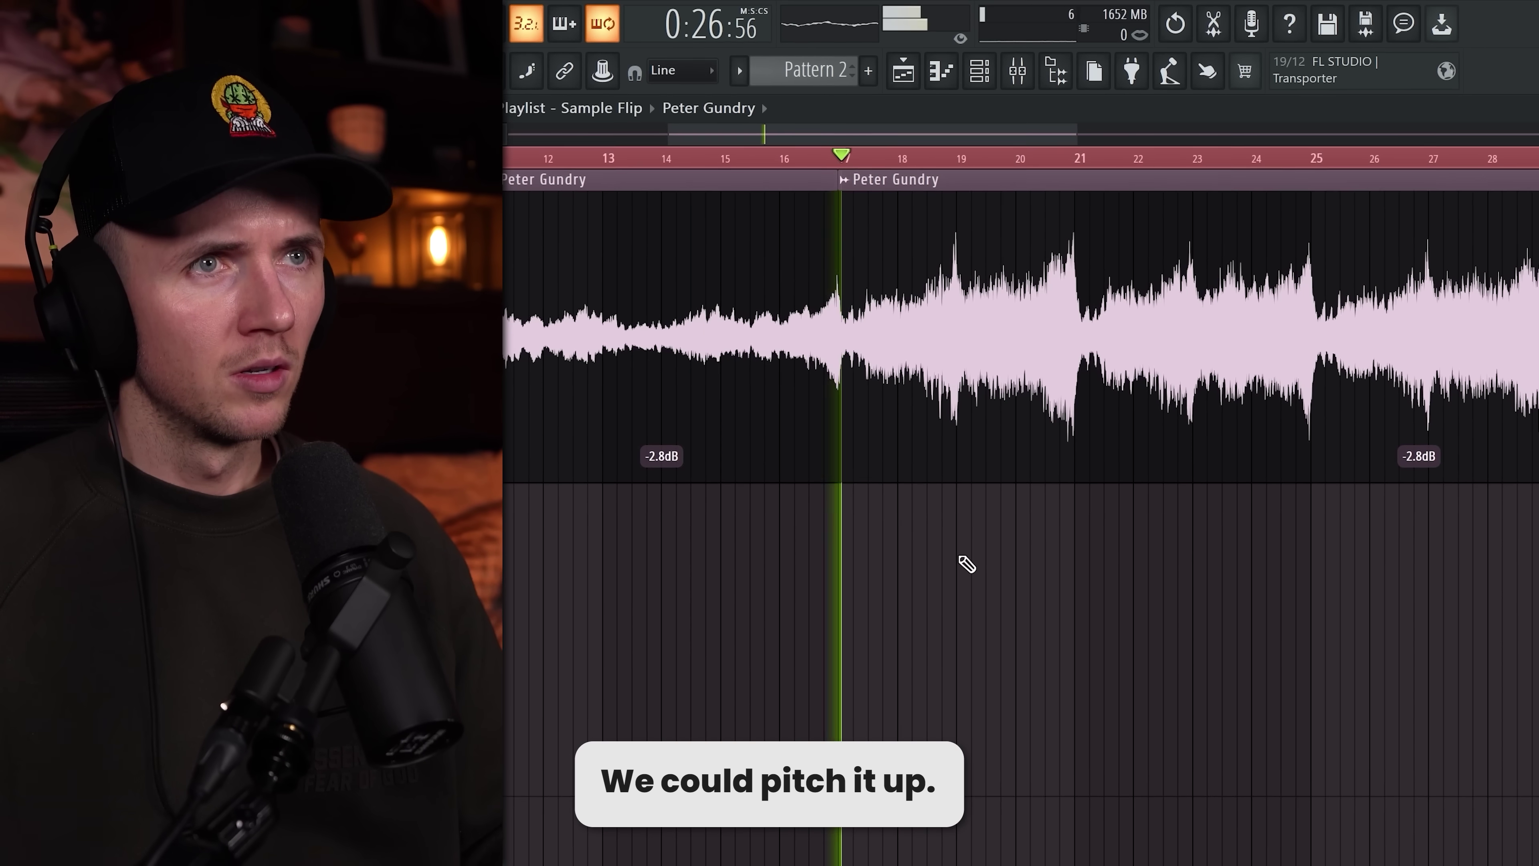
- Slice the sample at bars 19 and 21
scroll(980, 317, up, 5)
click(979, 247)
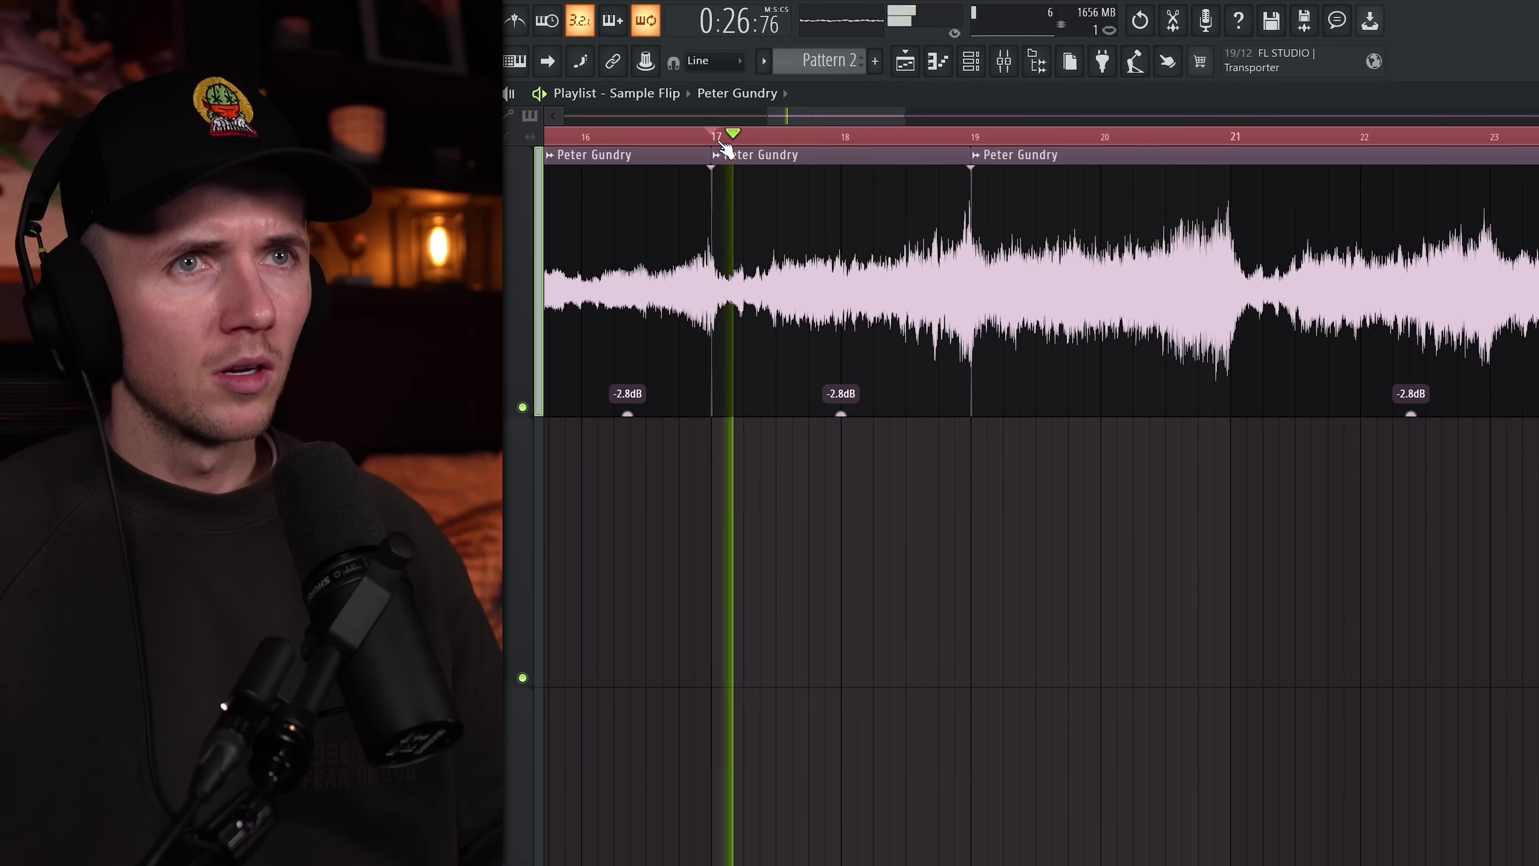
click(1235, 197)
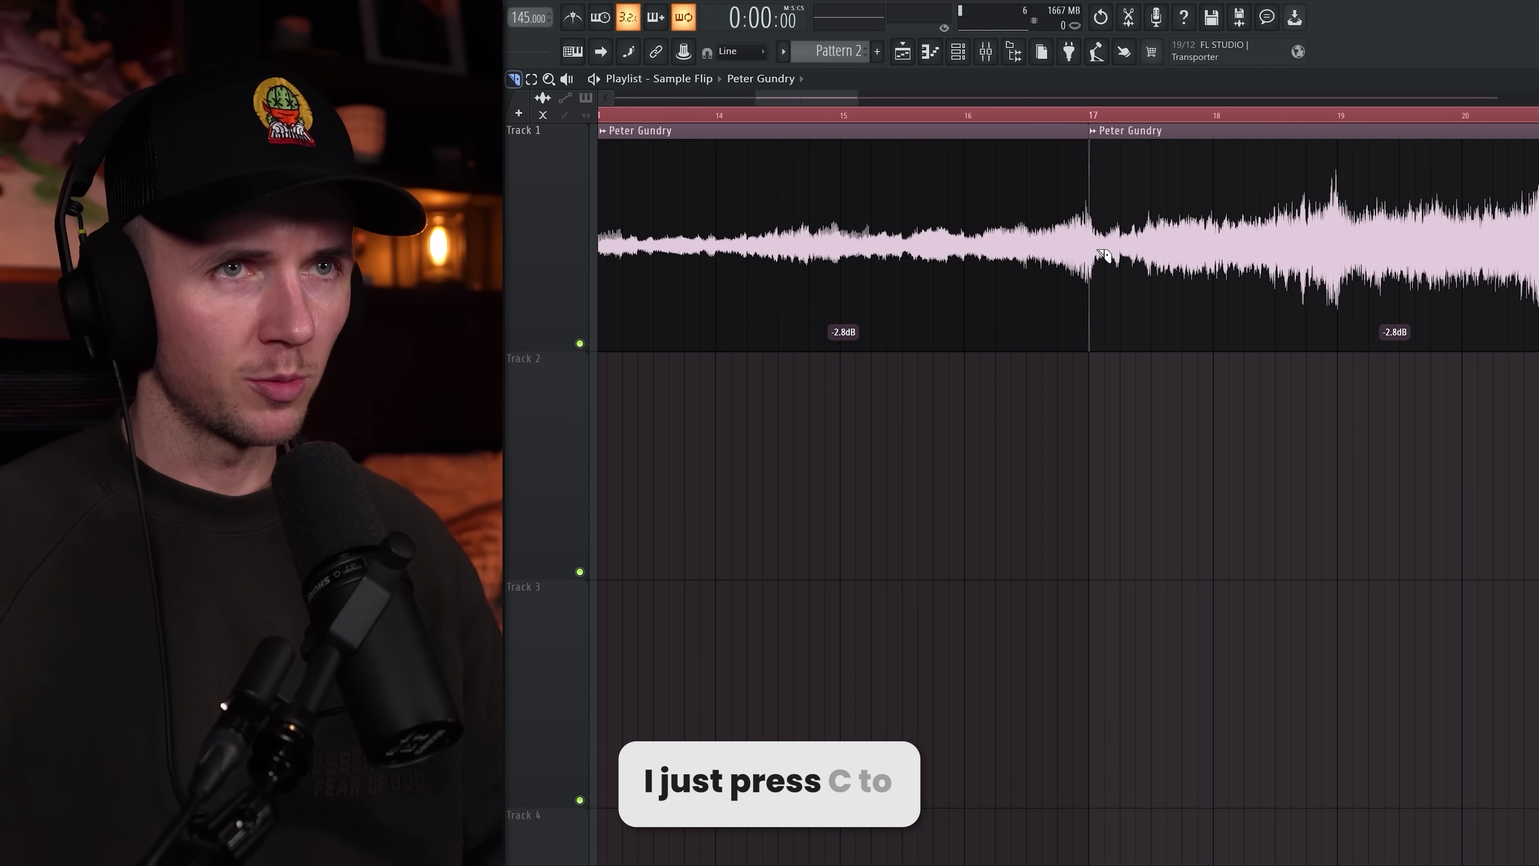
- Audition bars 13–15, then duplicate the two selected chops to the right with Ctrl+B
scroll(1208, 273, up, 2)
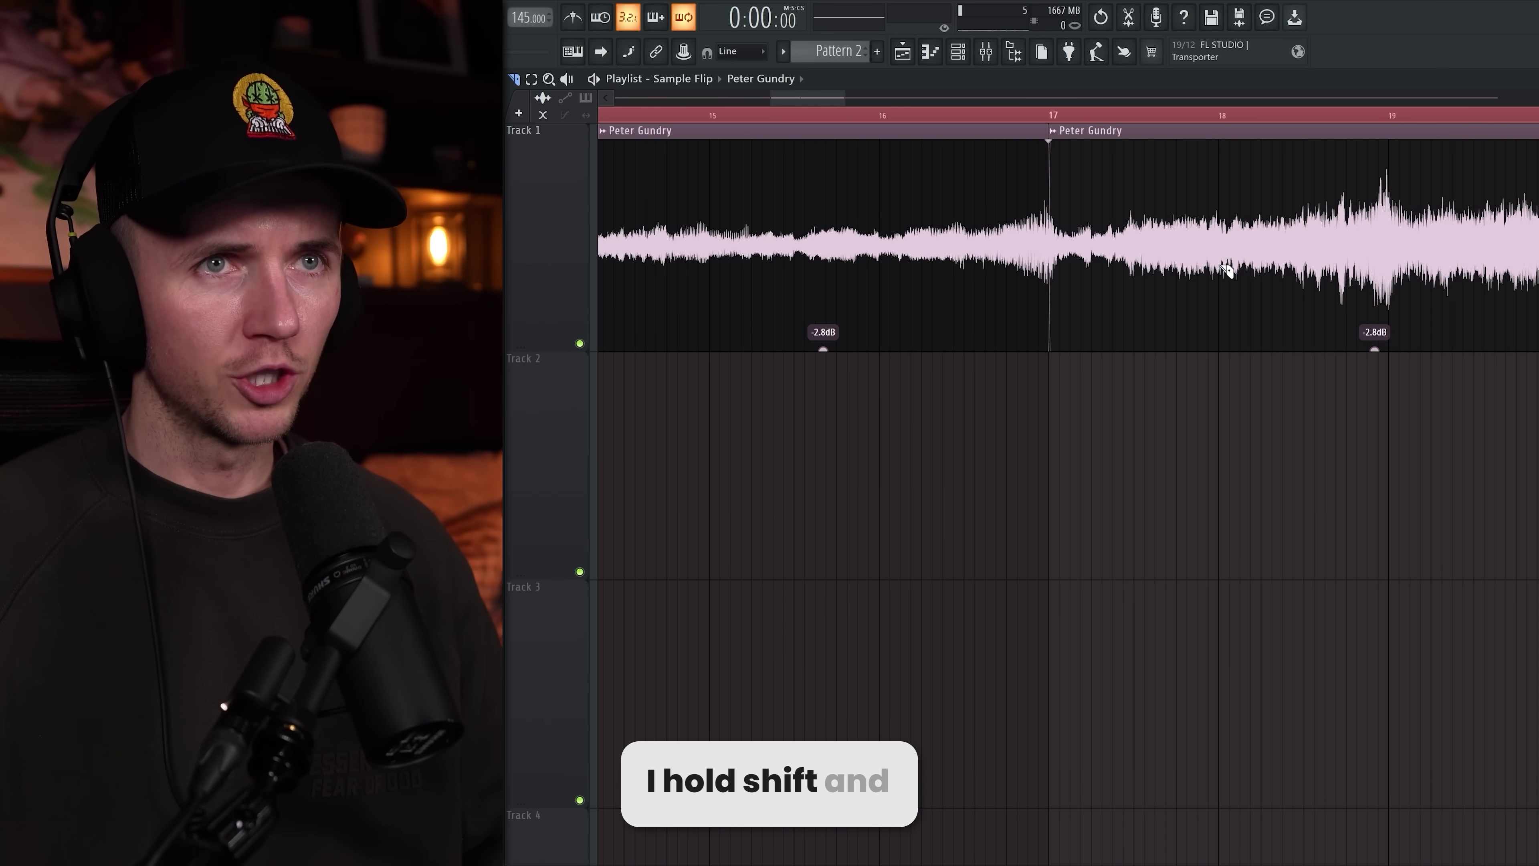
scroll(1225, 172, up, 3)
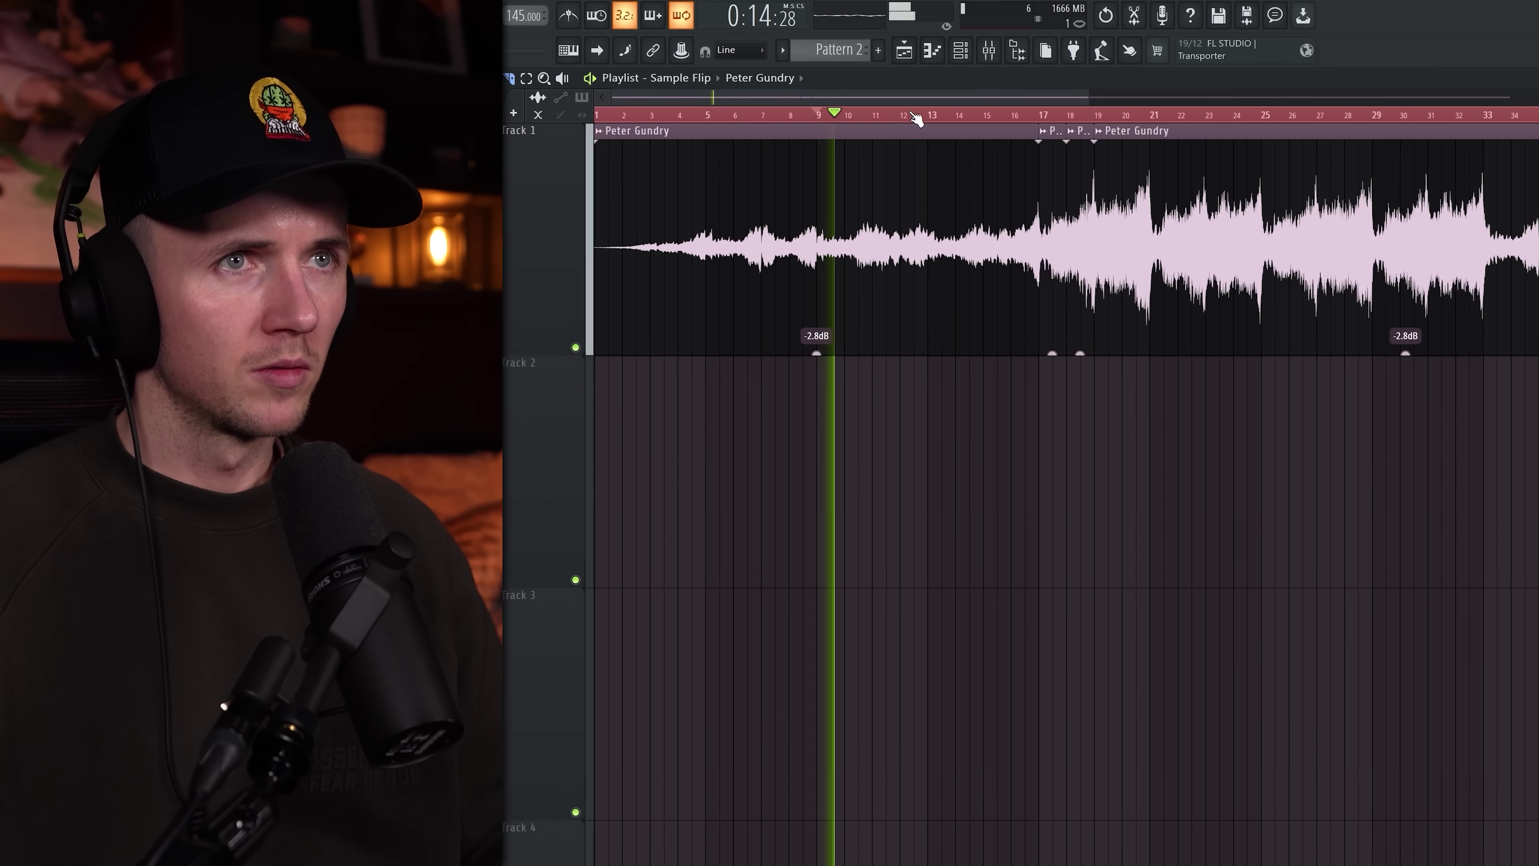
click(930, 118)
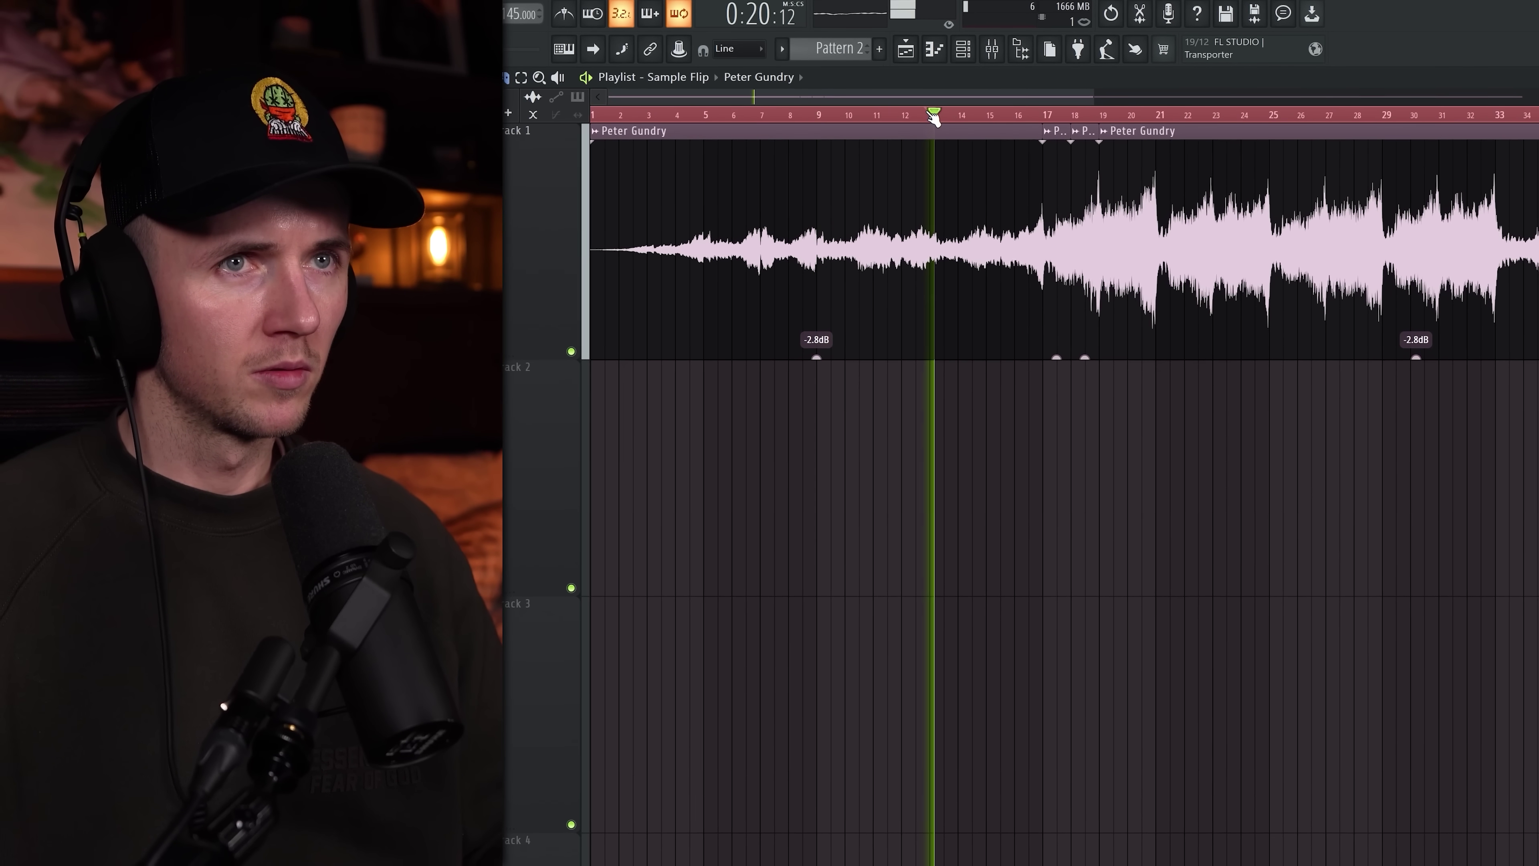
drag(934, 118, 991, 122)
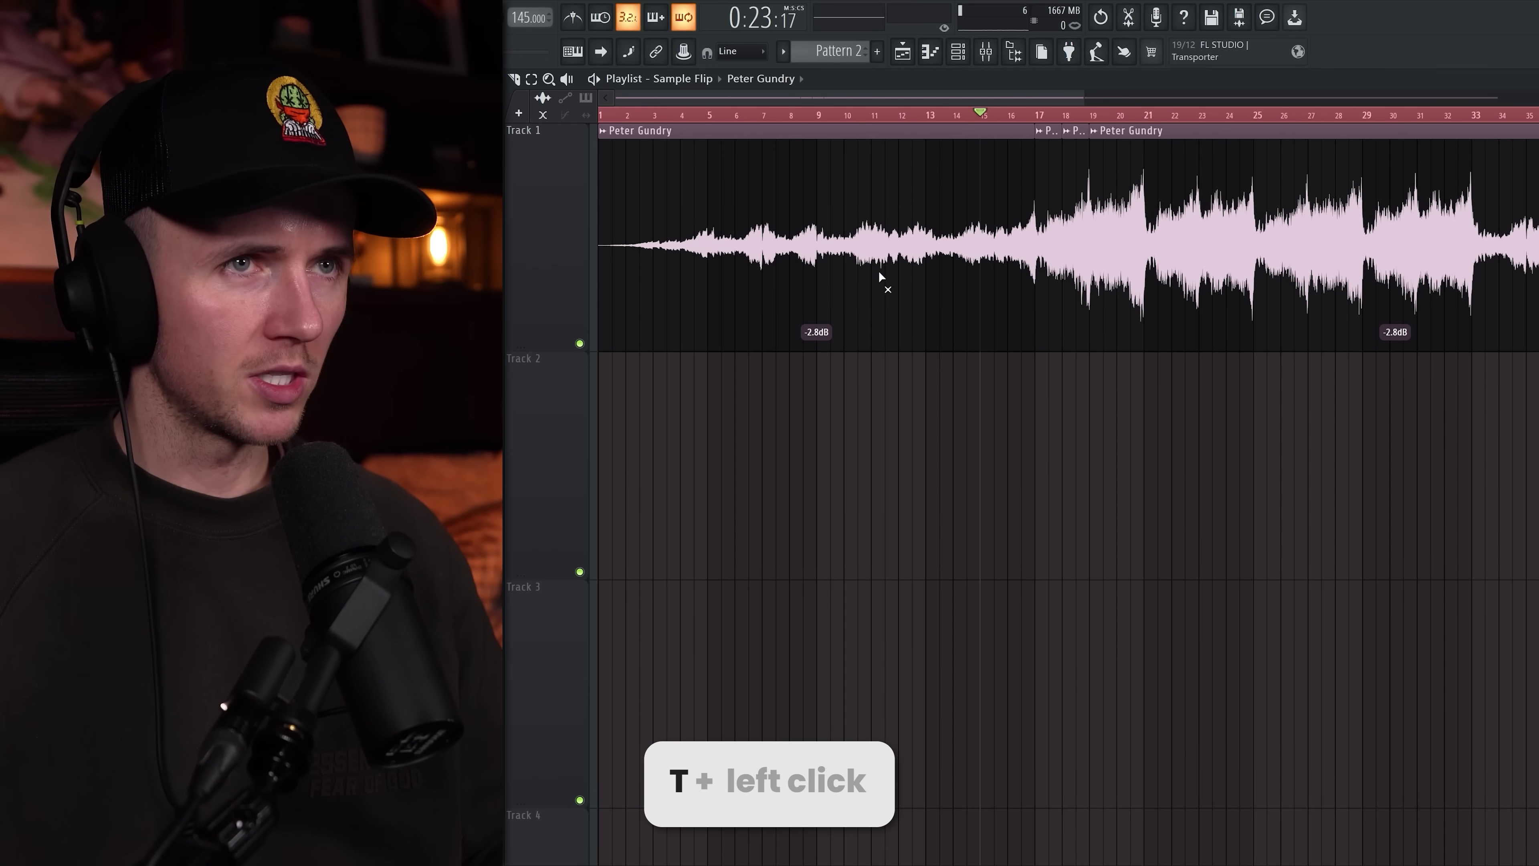
key(p)
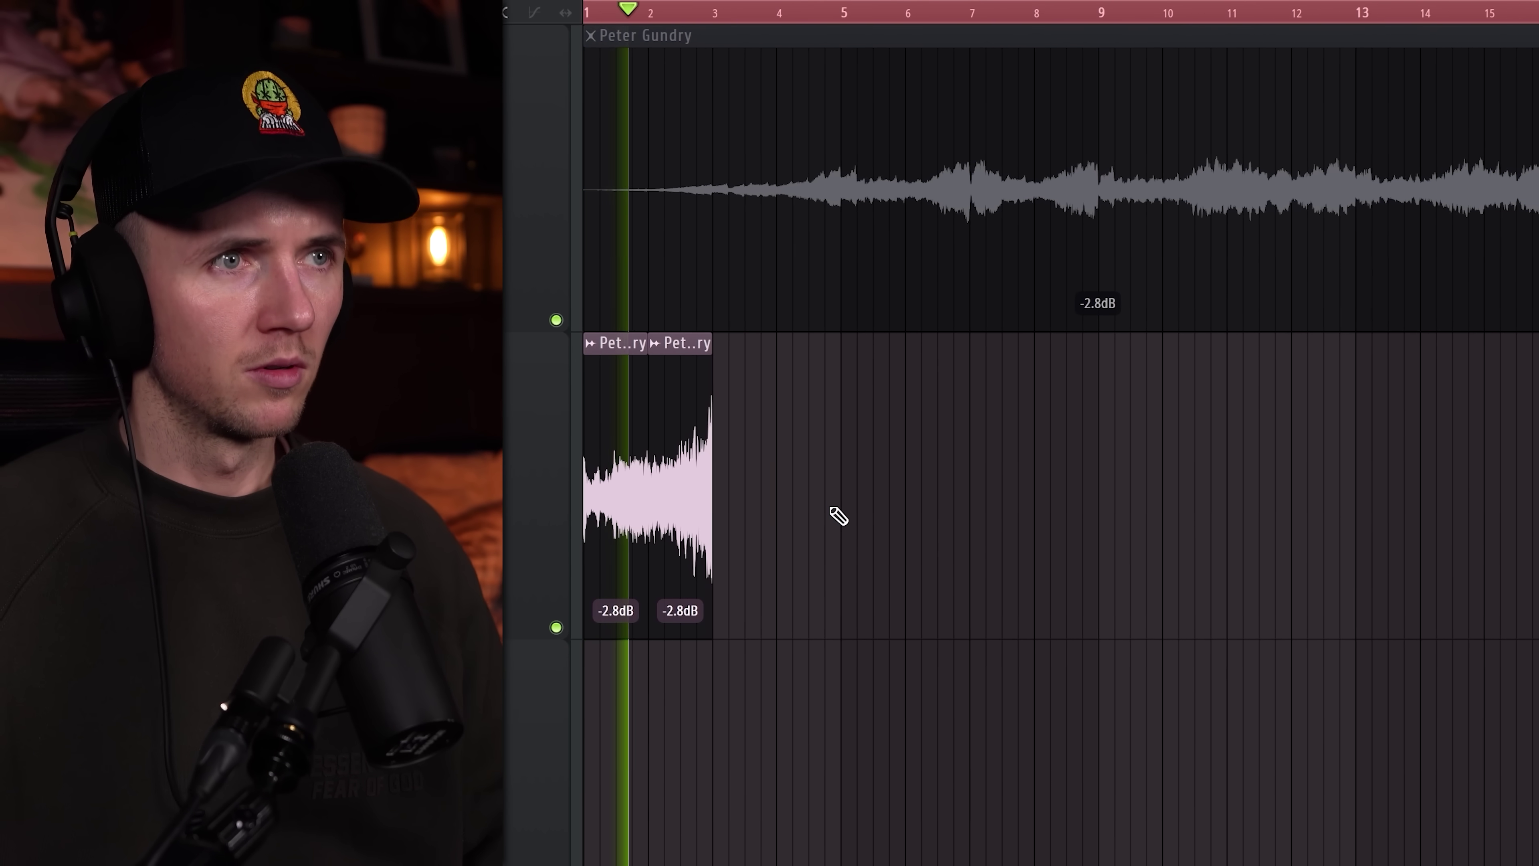
key(ctrl+b)
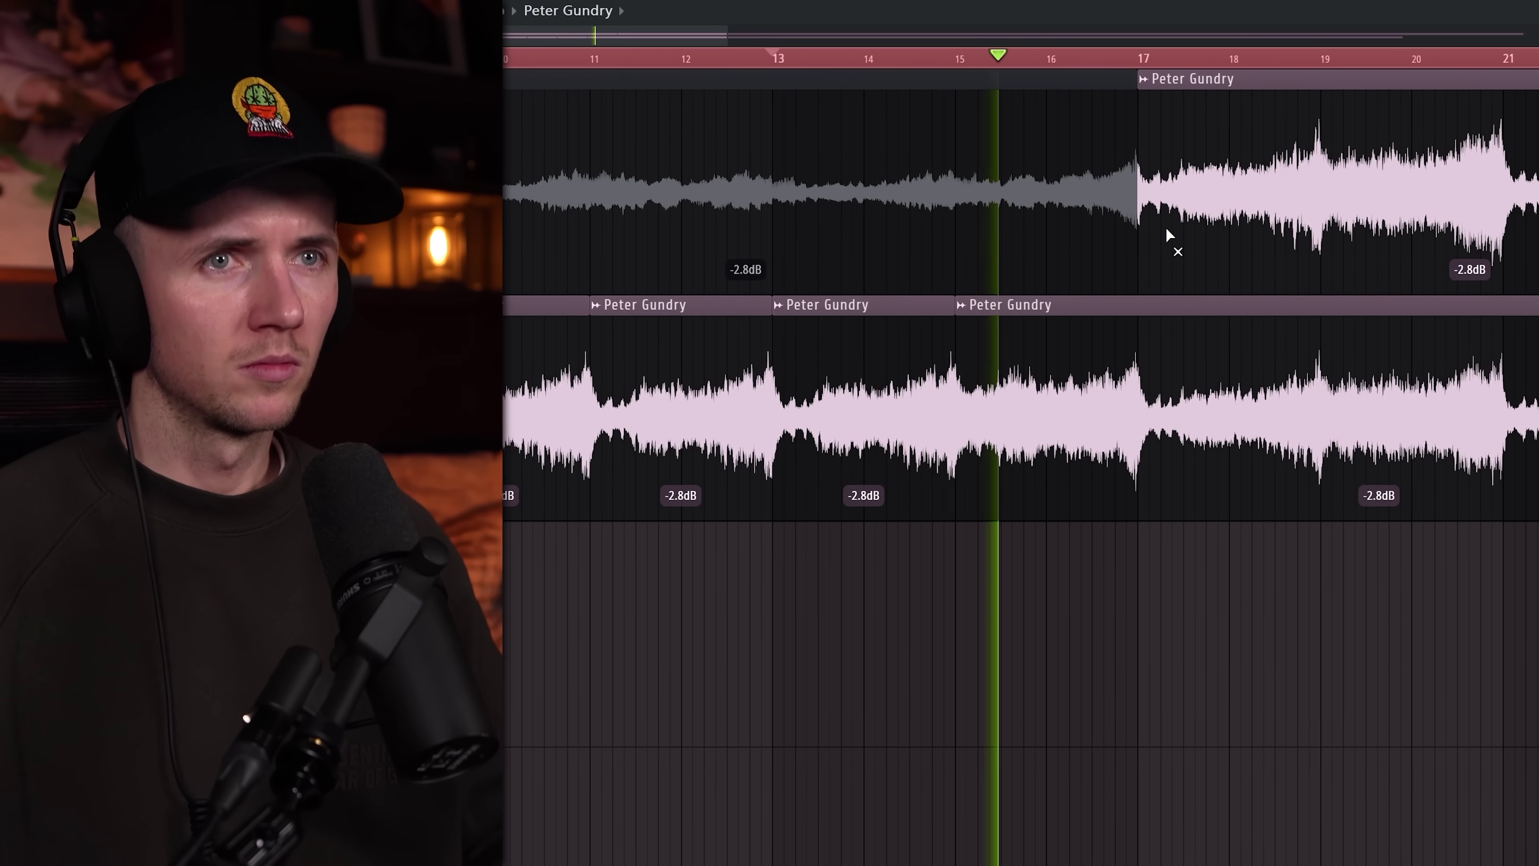
- Mute the original sample from bar 17, audition from bar 7, and place a chop on Track 3 at bar 15
click(1167, 255)
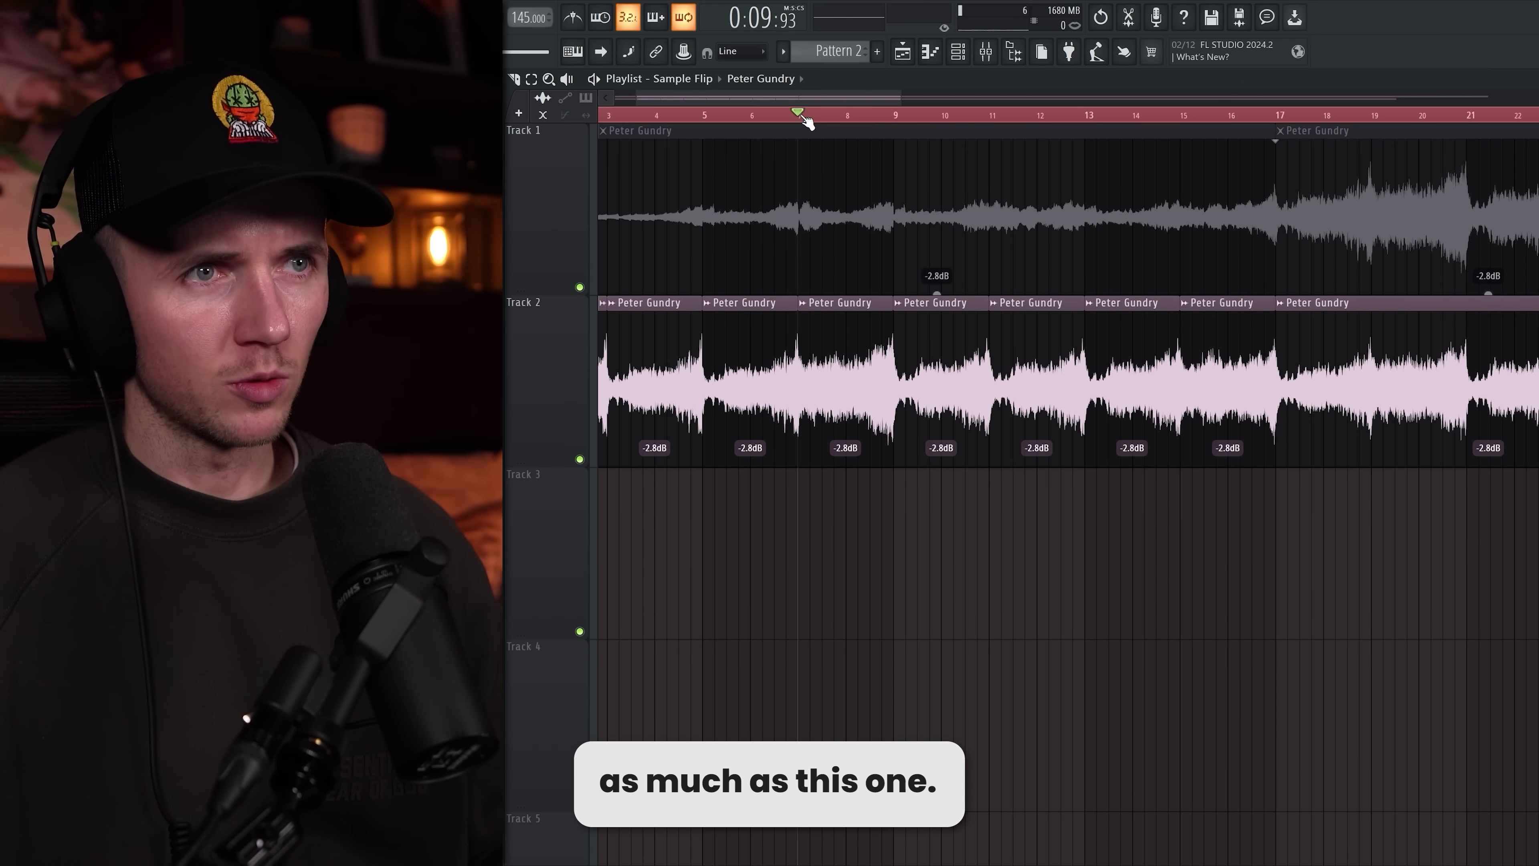
key(space)
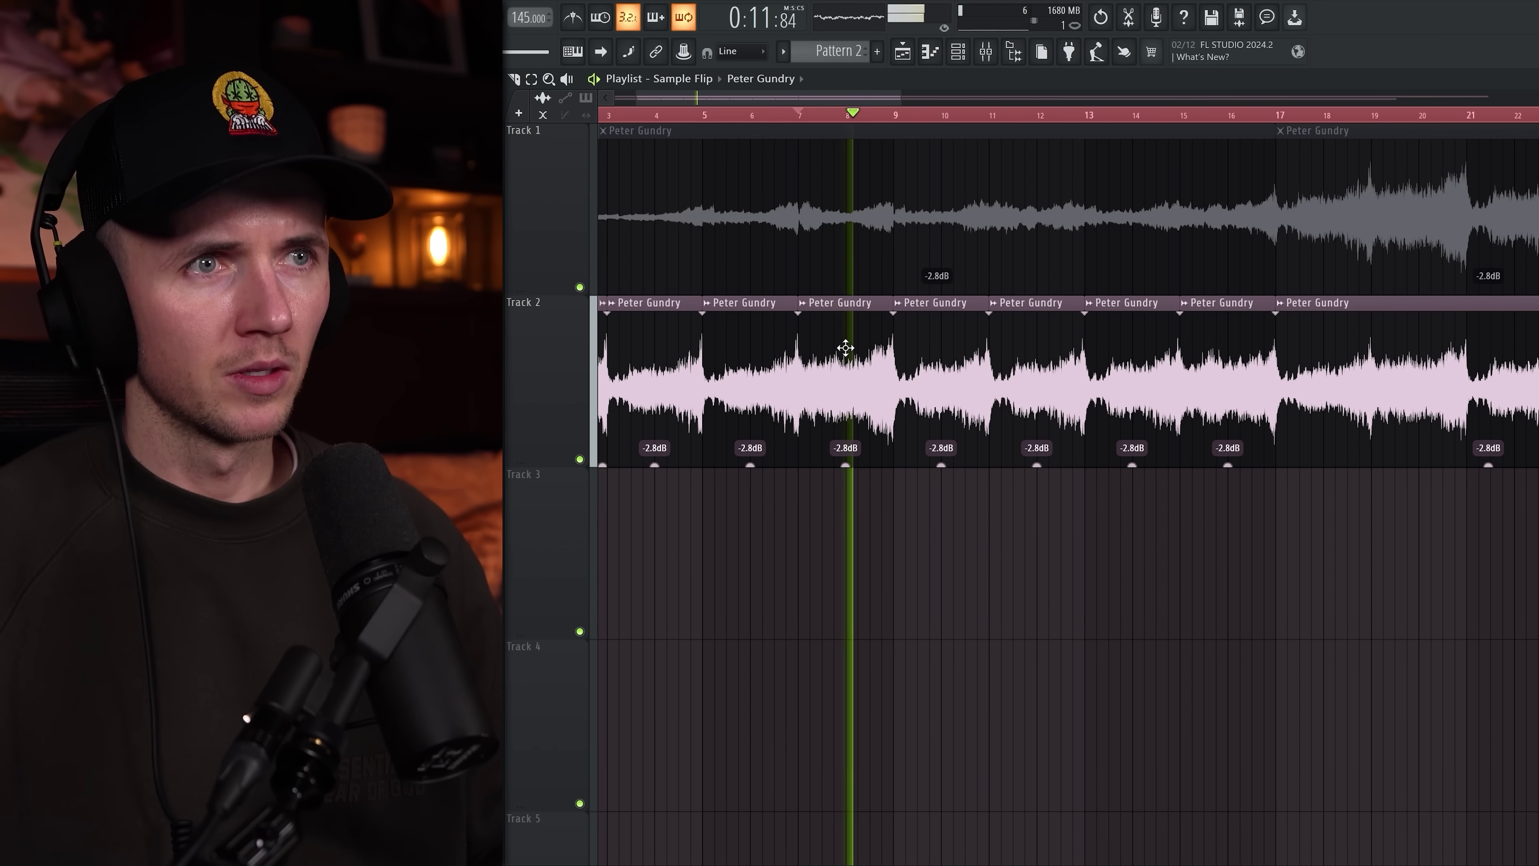
key(space)
click(1189, 540)
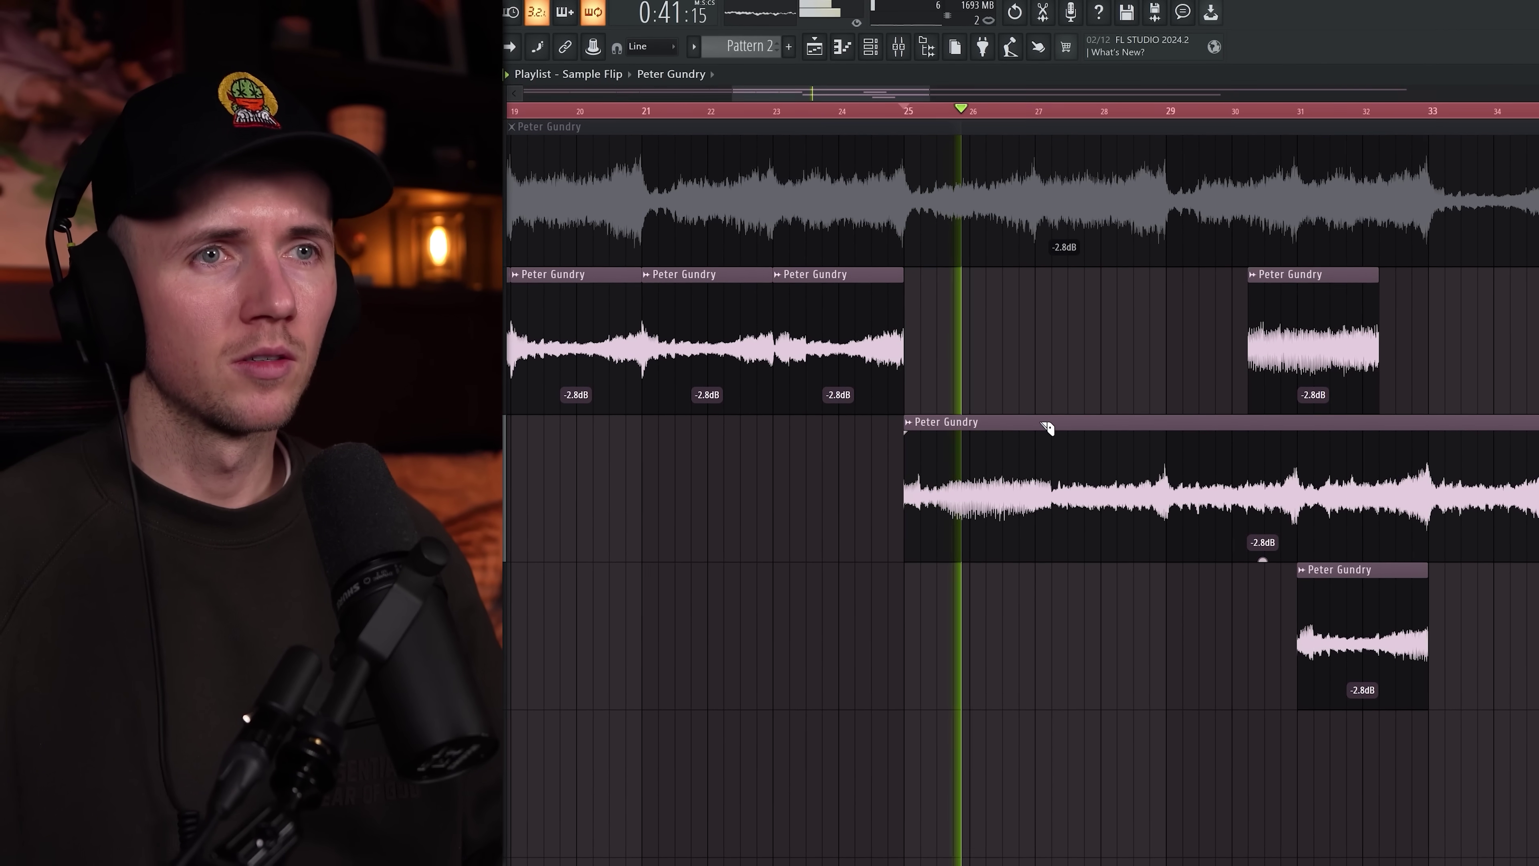
- Shift the Track 4 chop to start at bar 34 and render Track 2 into one consolidated clip
right_click(1197, 506)
scroll(1197, 505, down, 3)
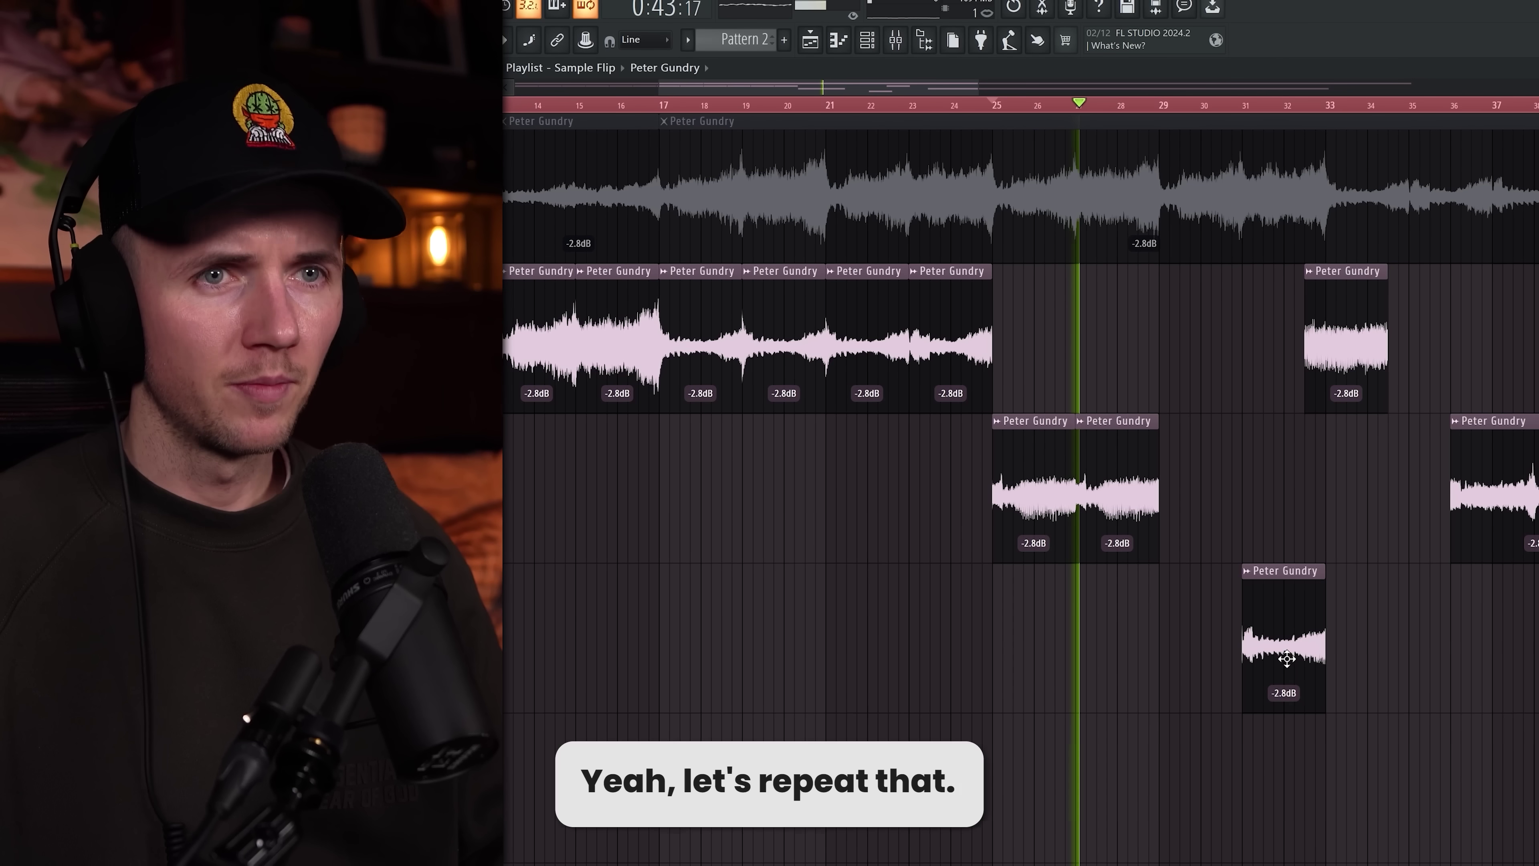
drag(1286, 657, 1350, 658)
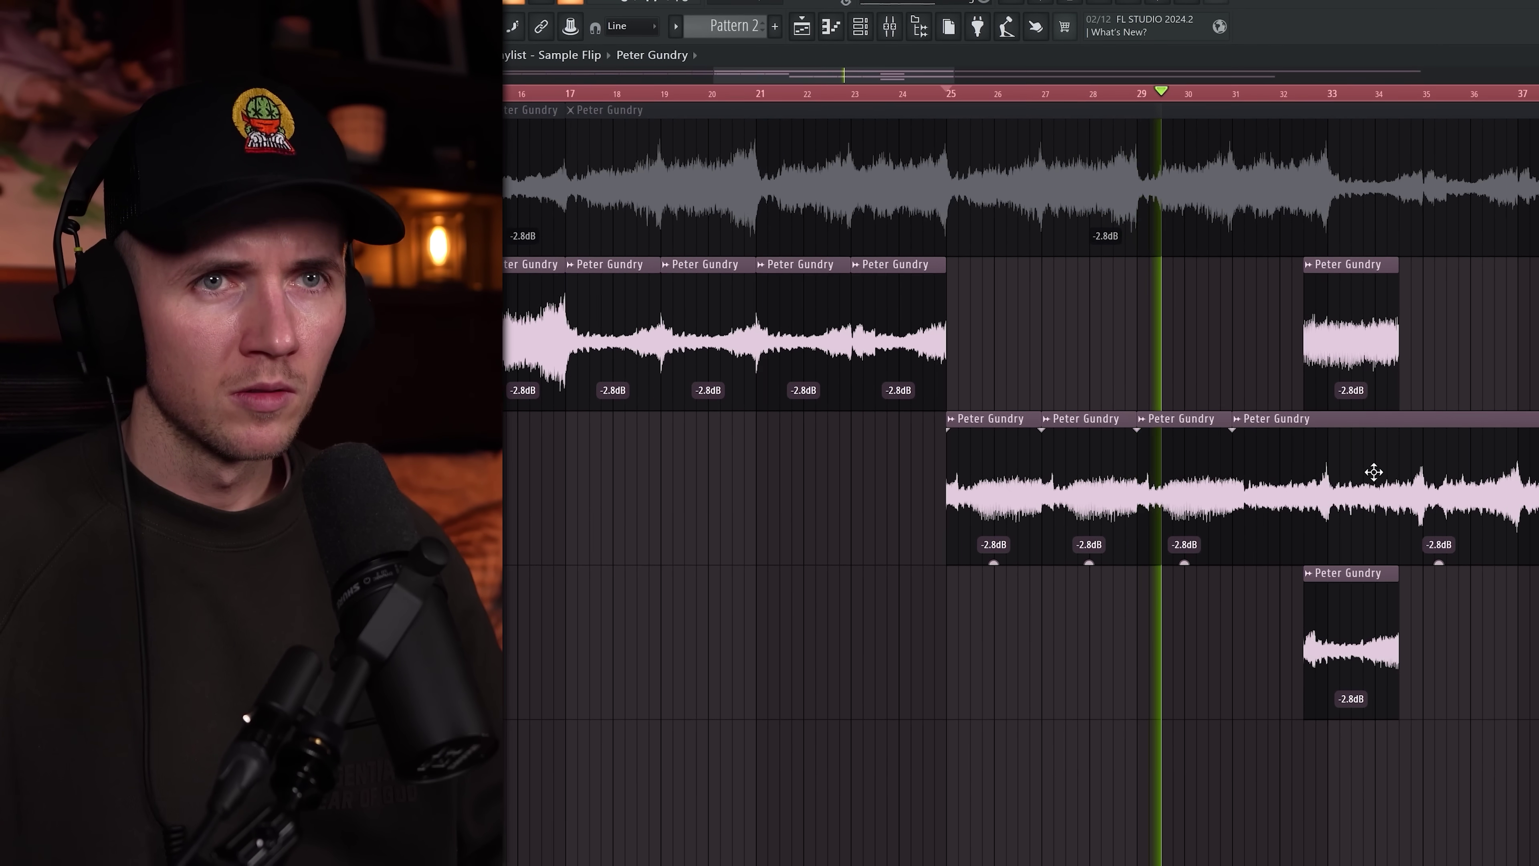
scroll(1371, 471, up, 3)
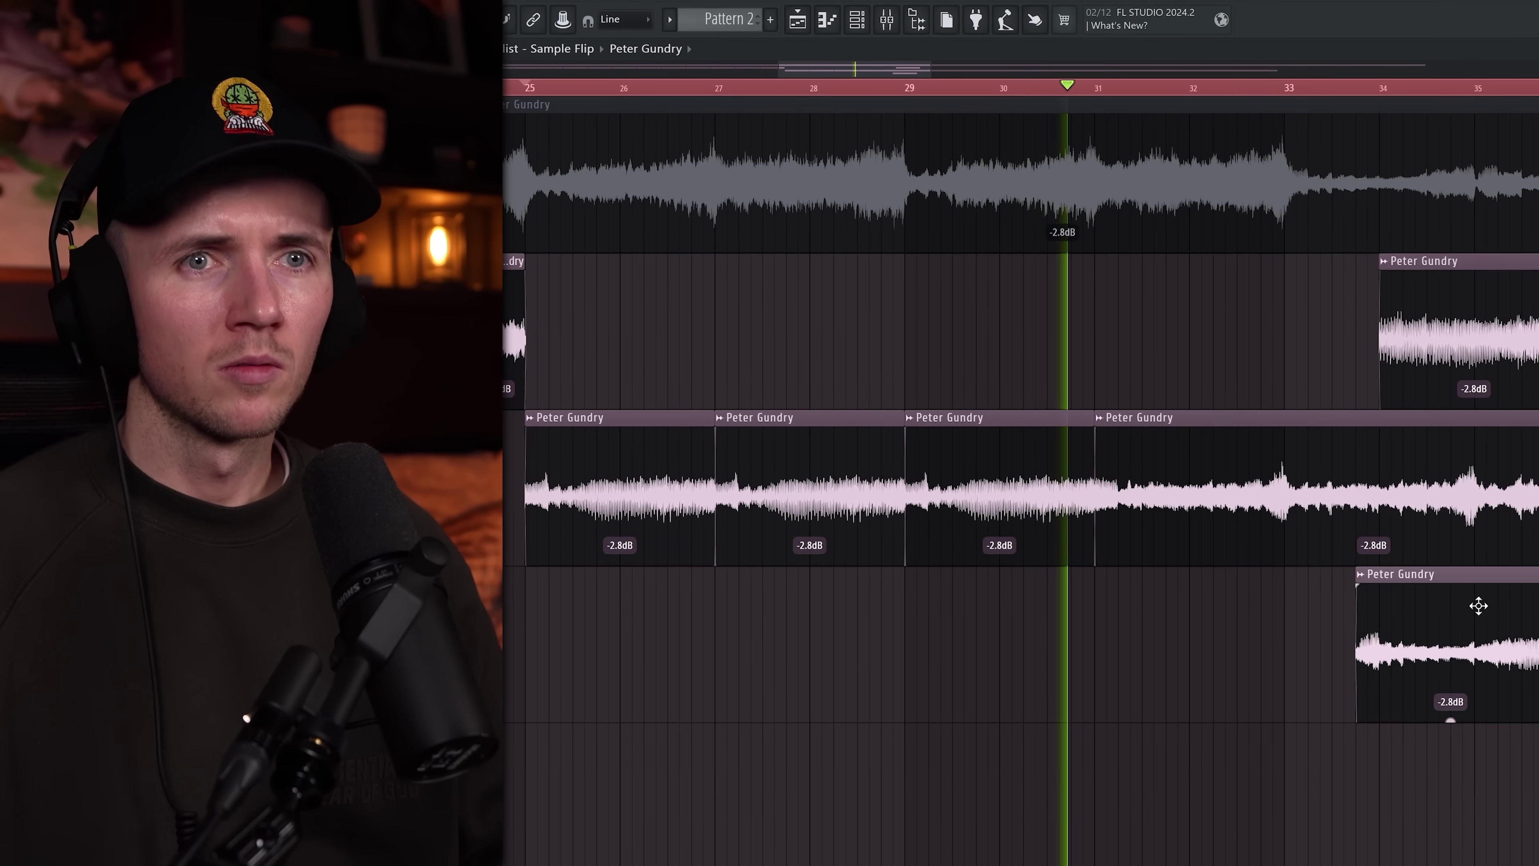
drag(1479, 605, 1482, 605)
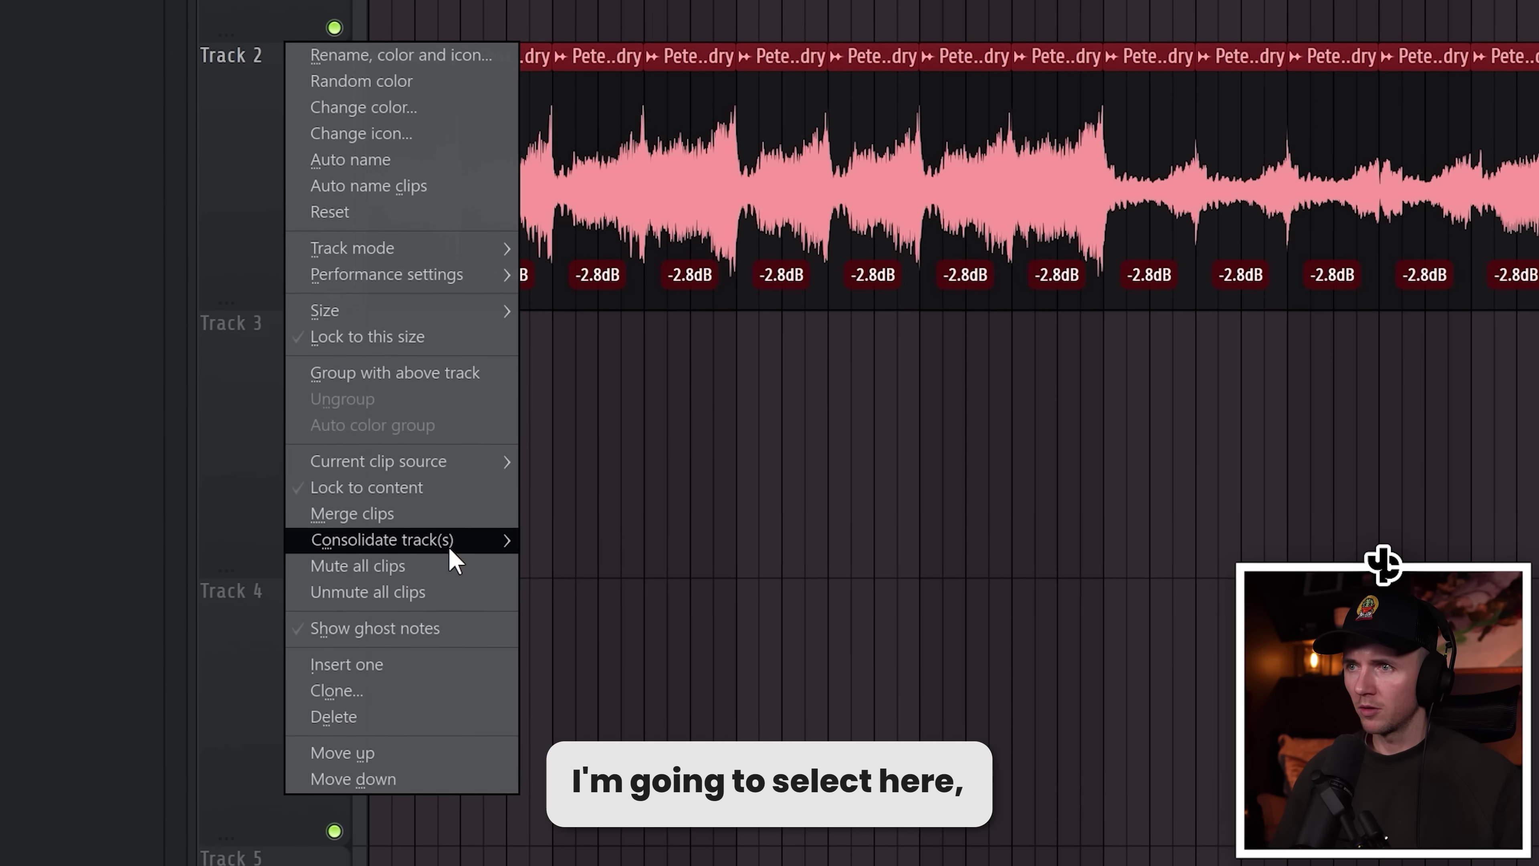
mouse_move(448, 541)
click(591, 542)
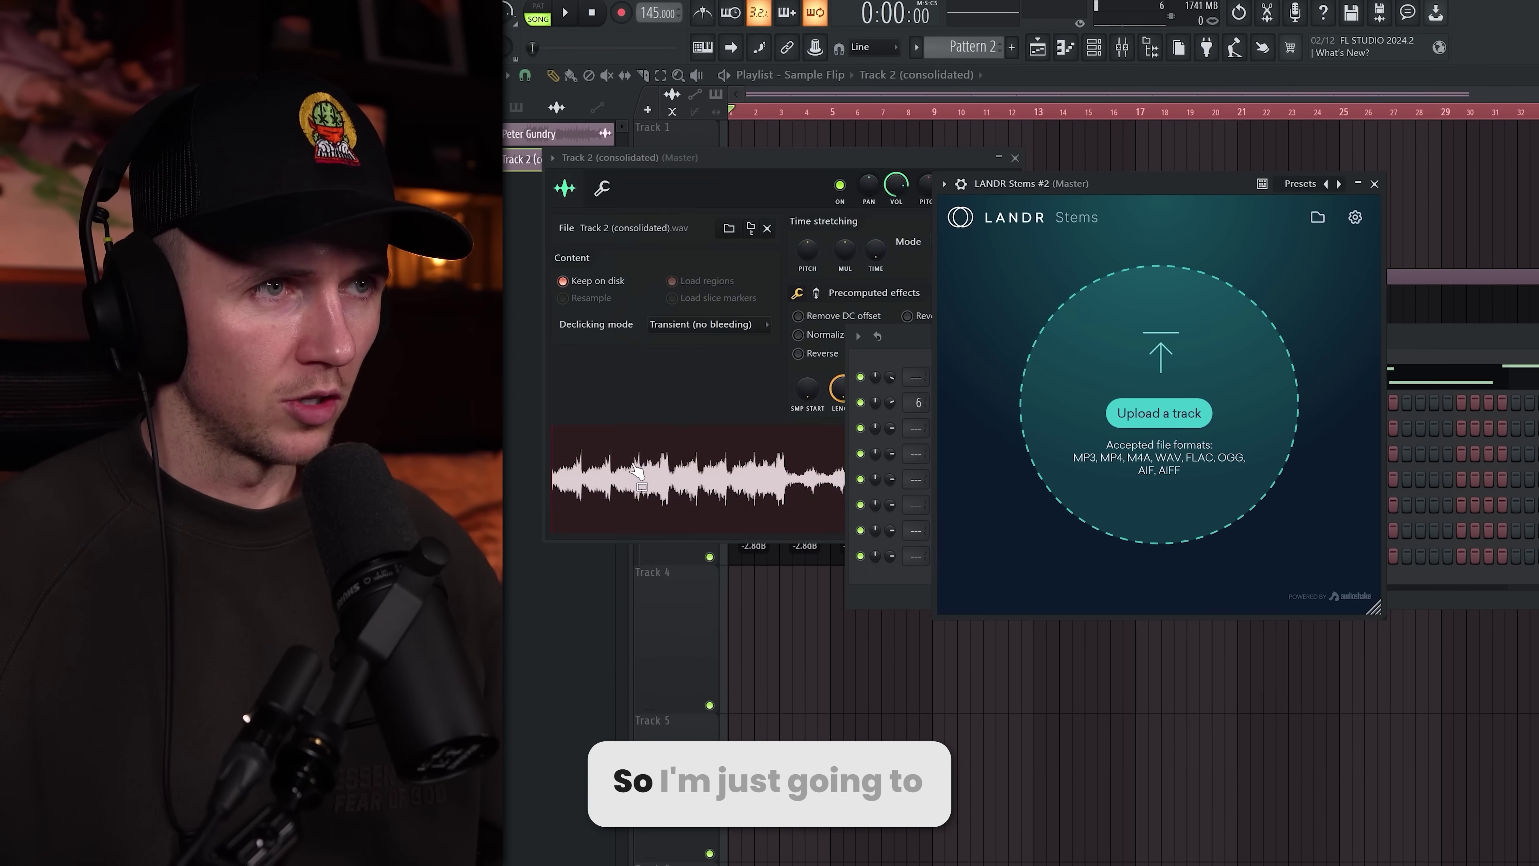
- Load Track 2 (consolidated).wav into LANDR Stems and solo the Vocals, then the Drums stem
drag(667, 479, 1152, 418)
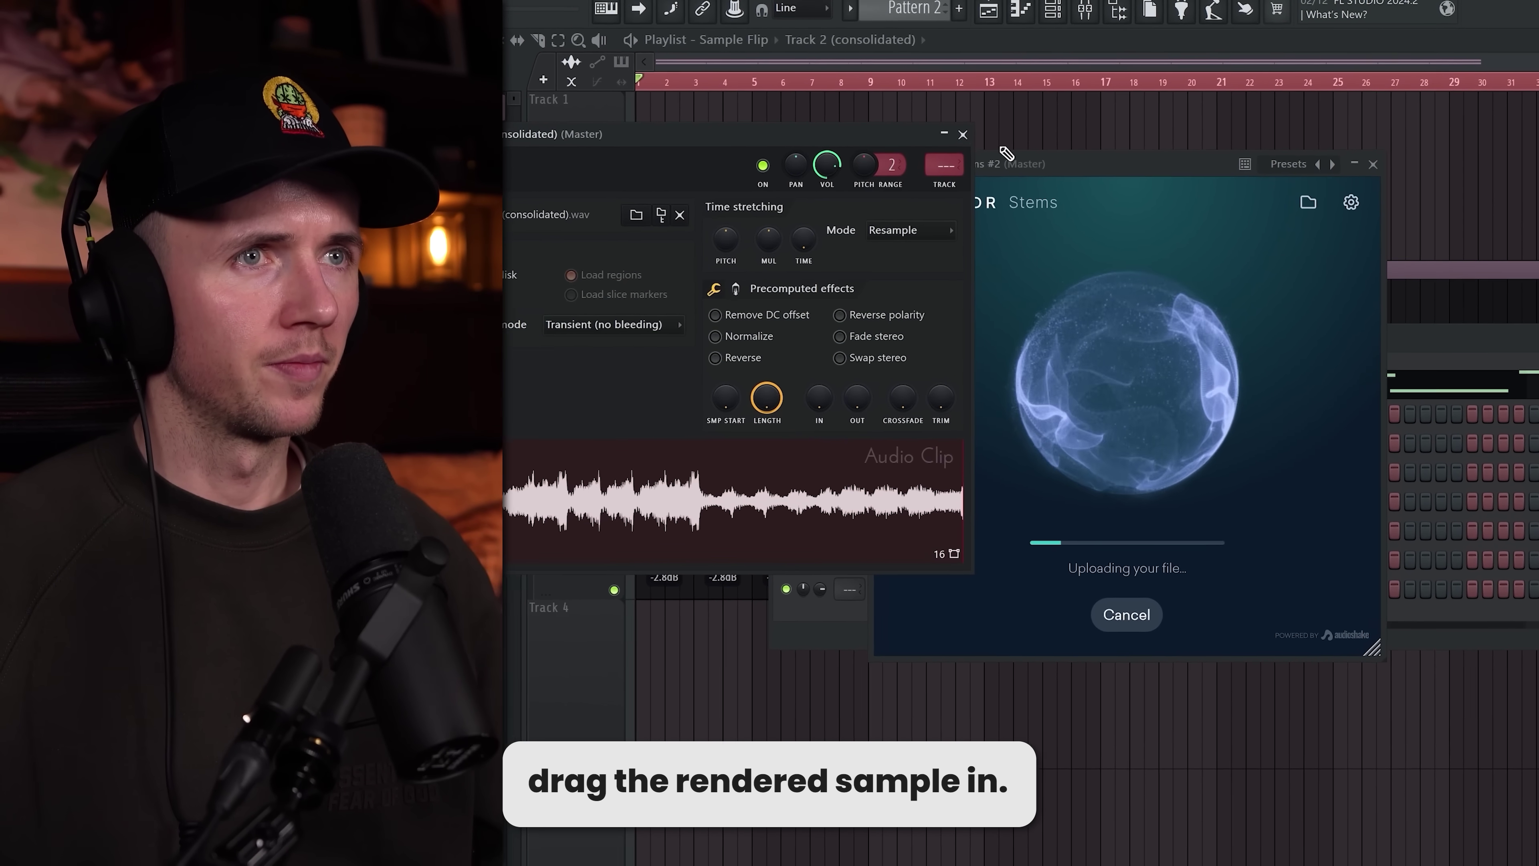
click(963, 134)
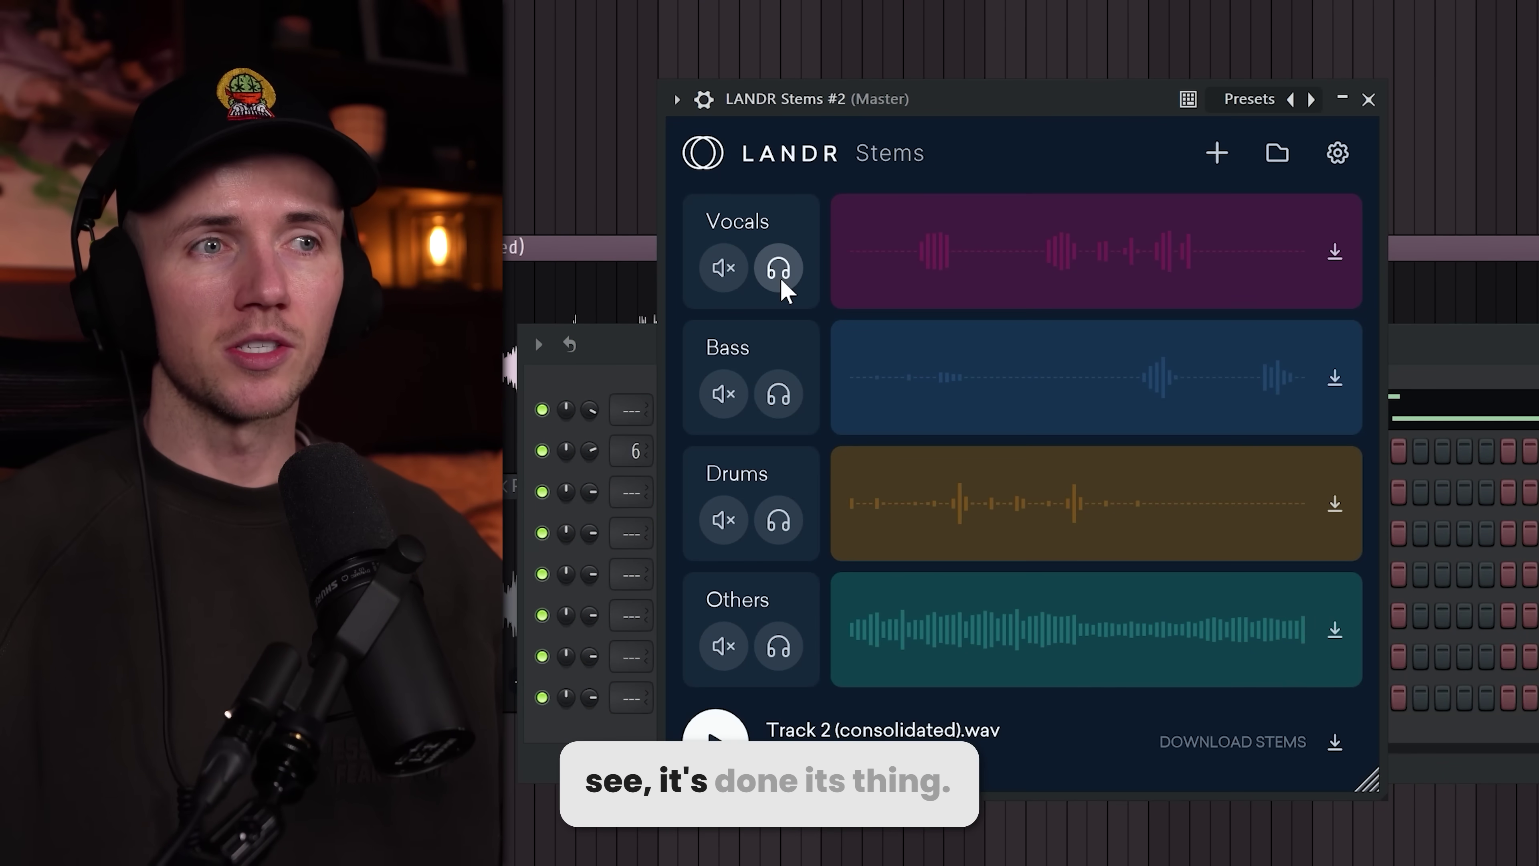
click(780, 271)
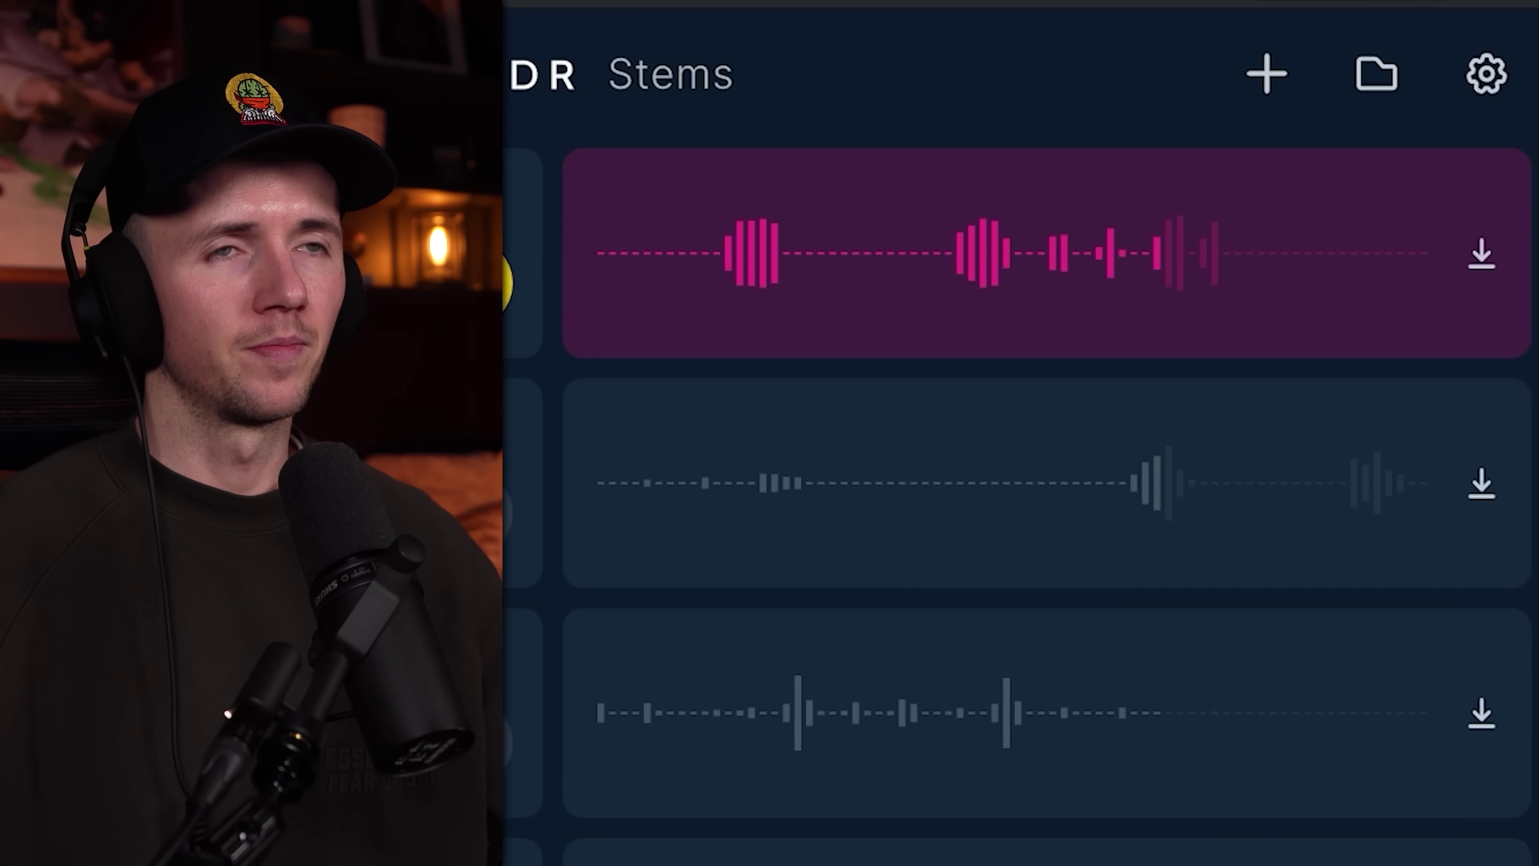
click(769, 526)
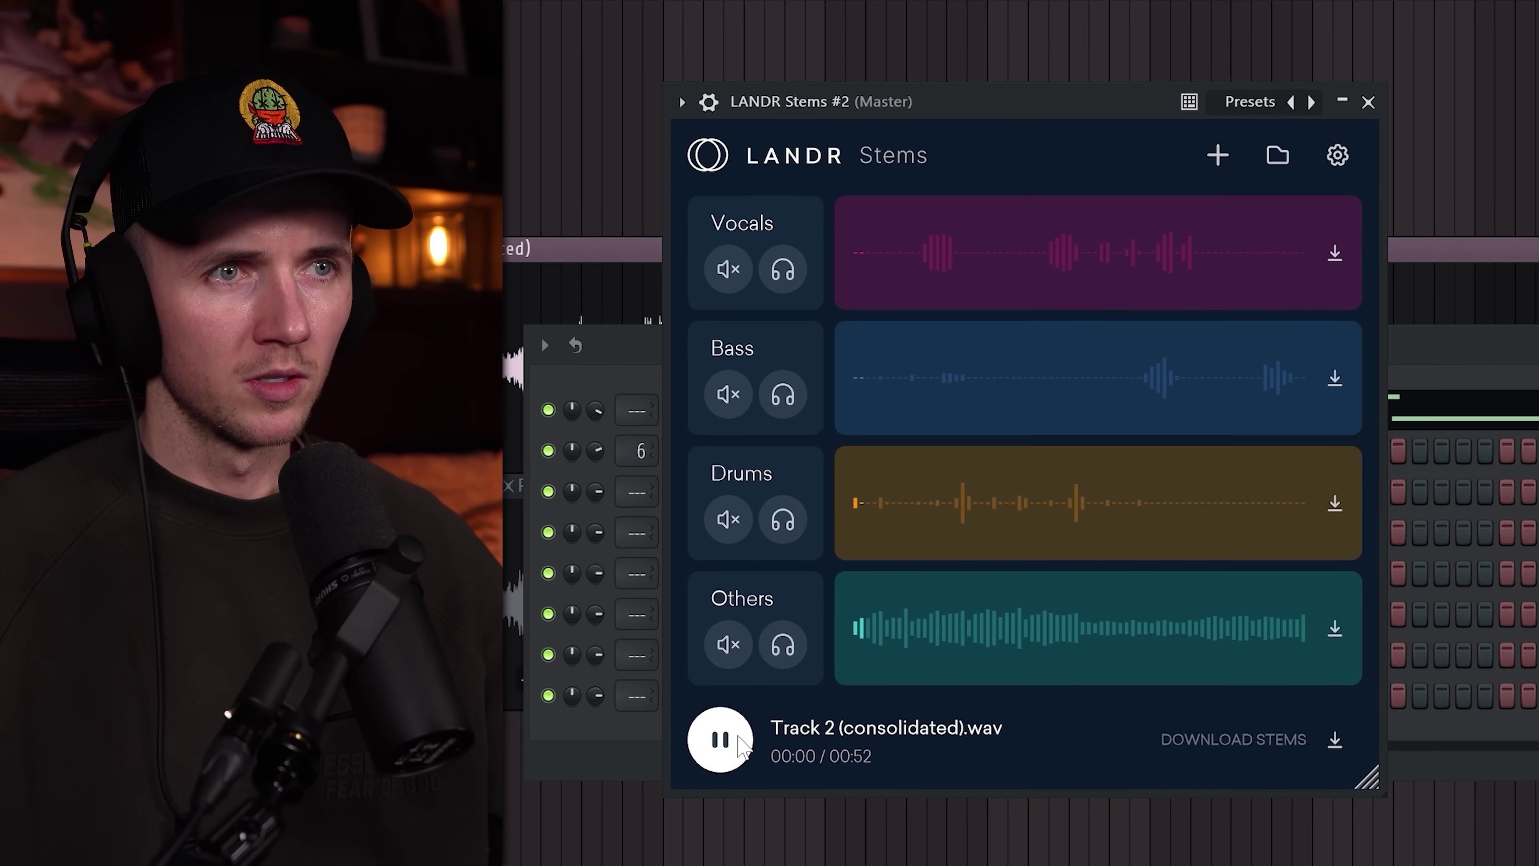
- Mute the Drums stem in LANDR Stems
click(745, 520)
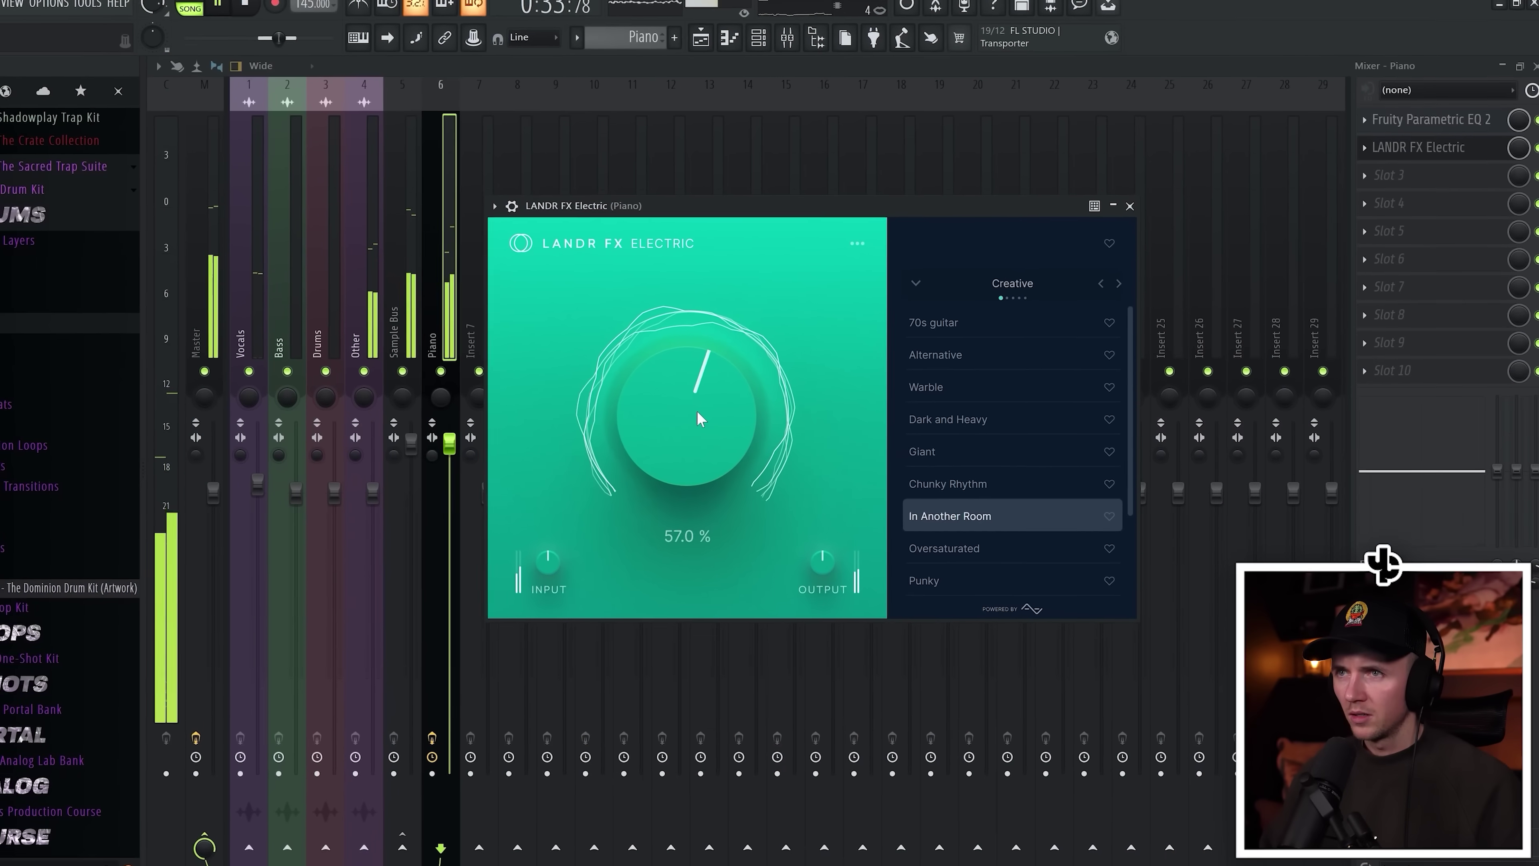
- Raise LANDR FX to 65.5%, then add LANDR FX Voice to Vocals on Spacey at 63% blend
drag(696, 410, 653, 415)
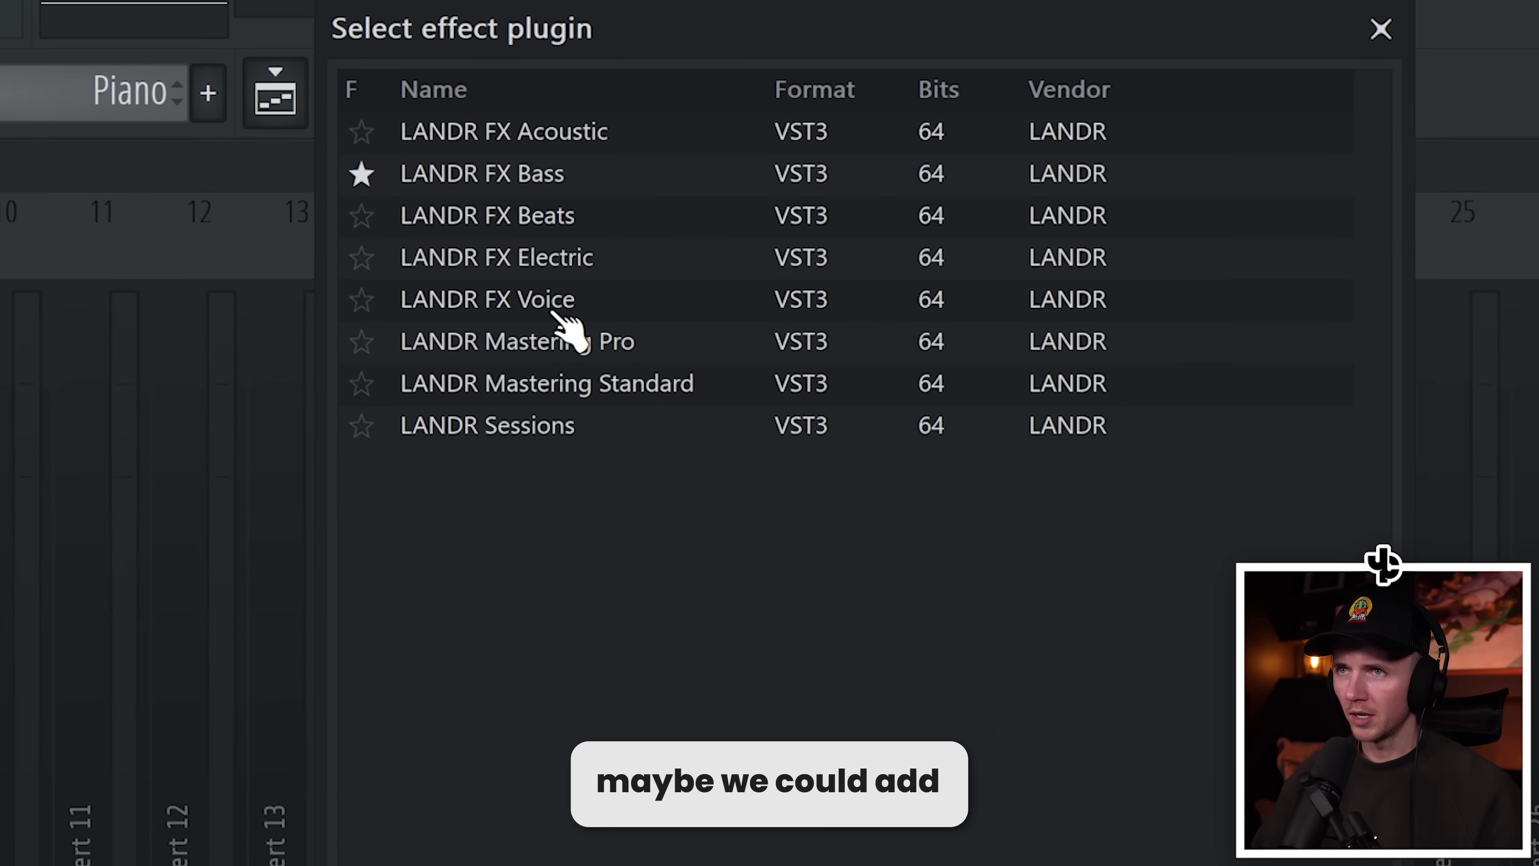
double_click(553, 303)
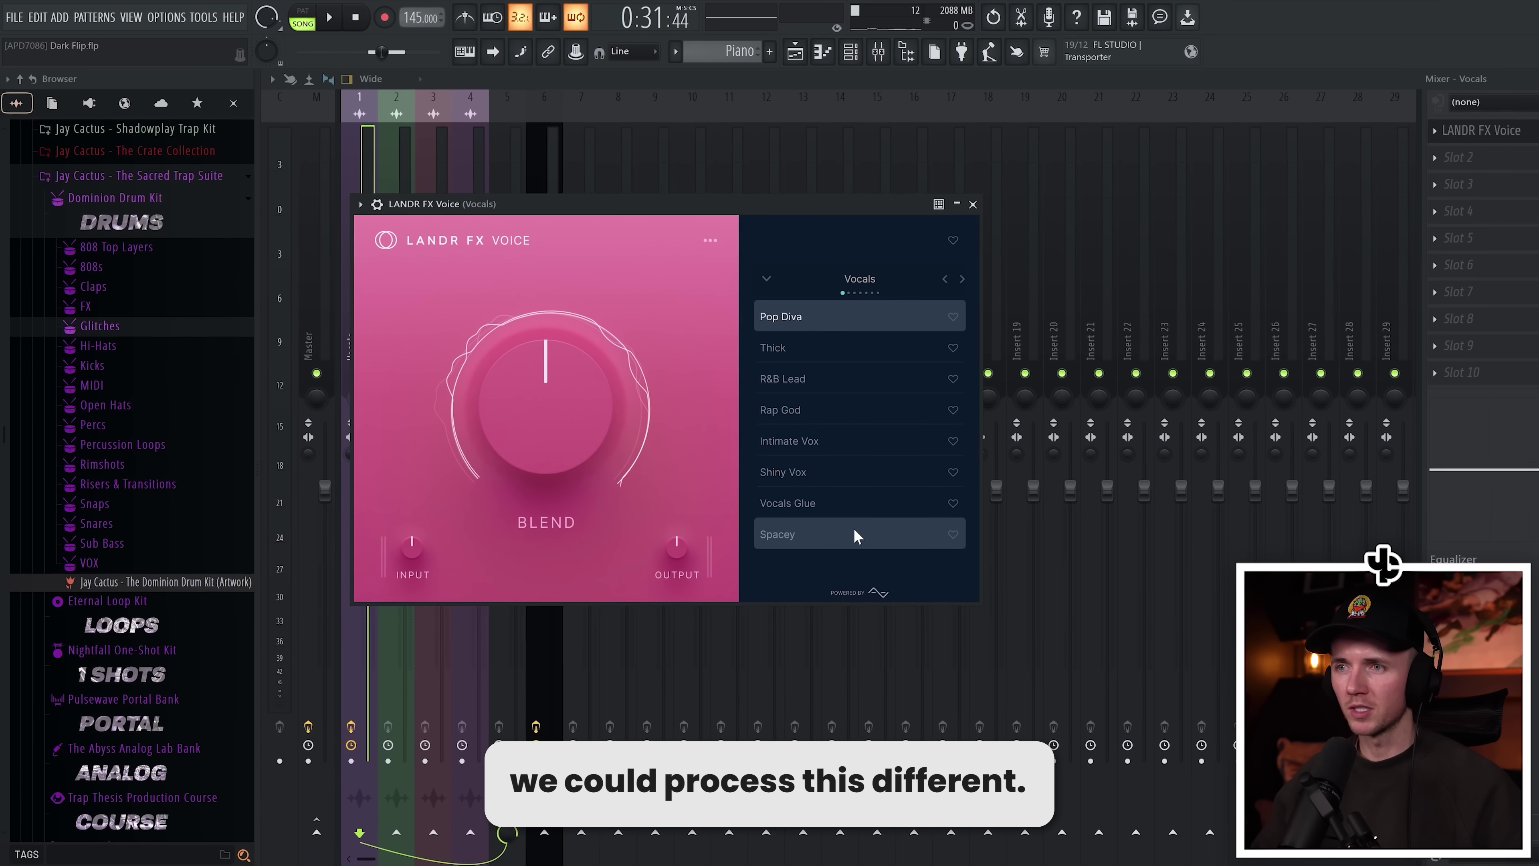
click(854, 528)
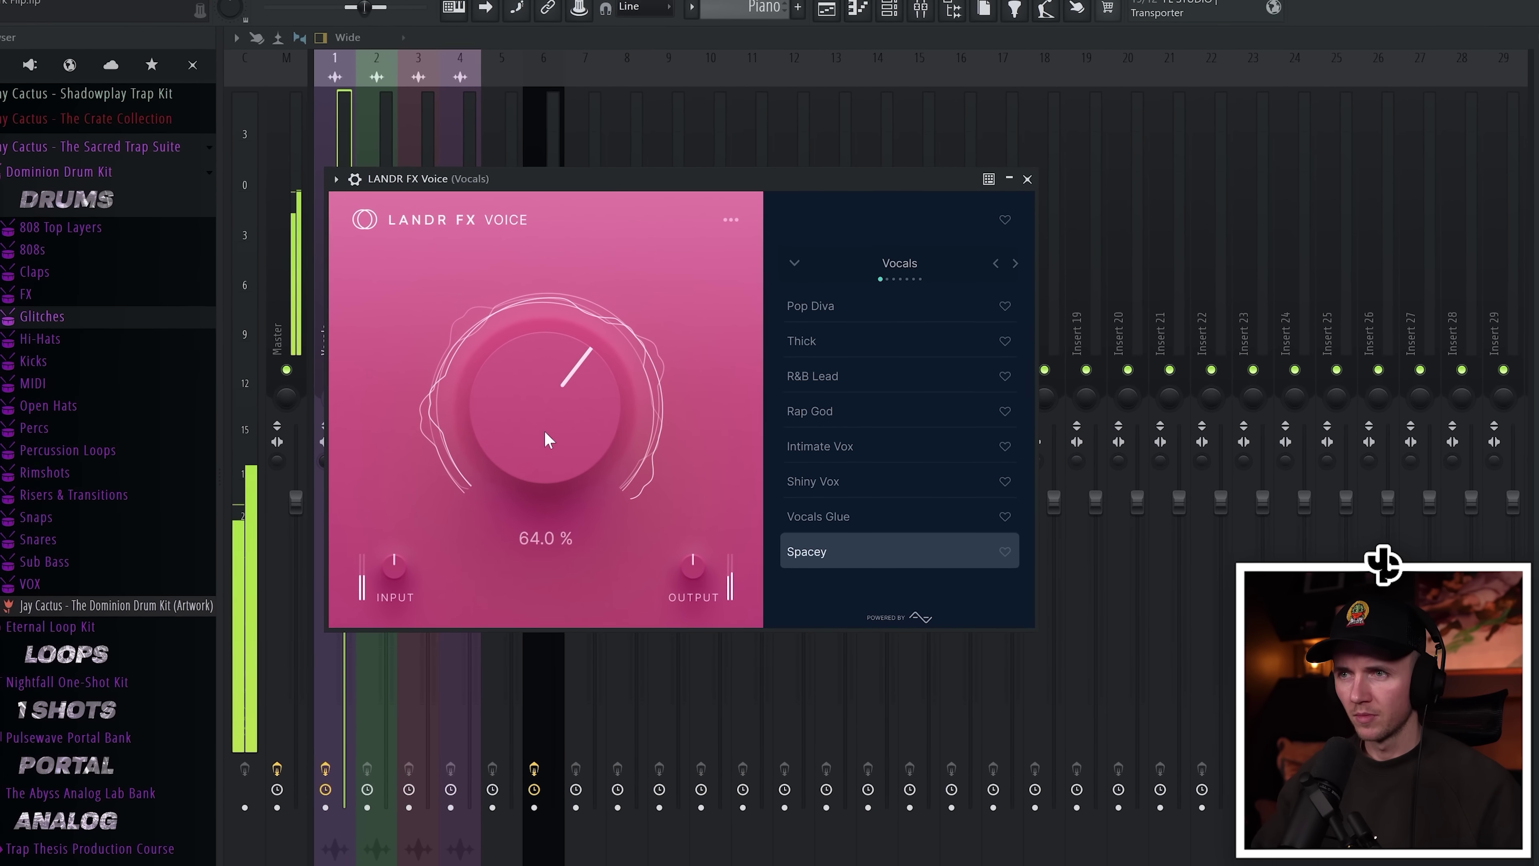
drag(543, 430, 546, 435)
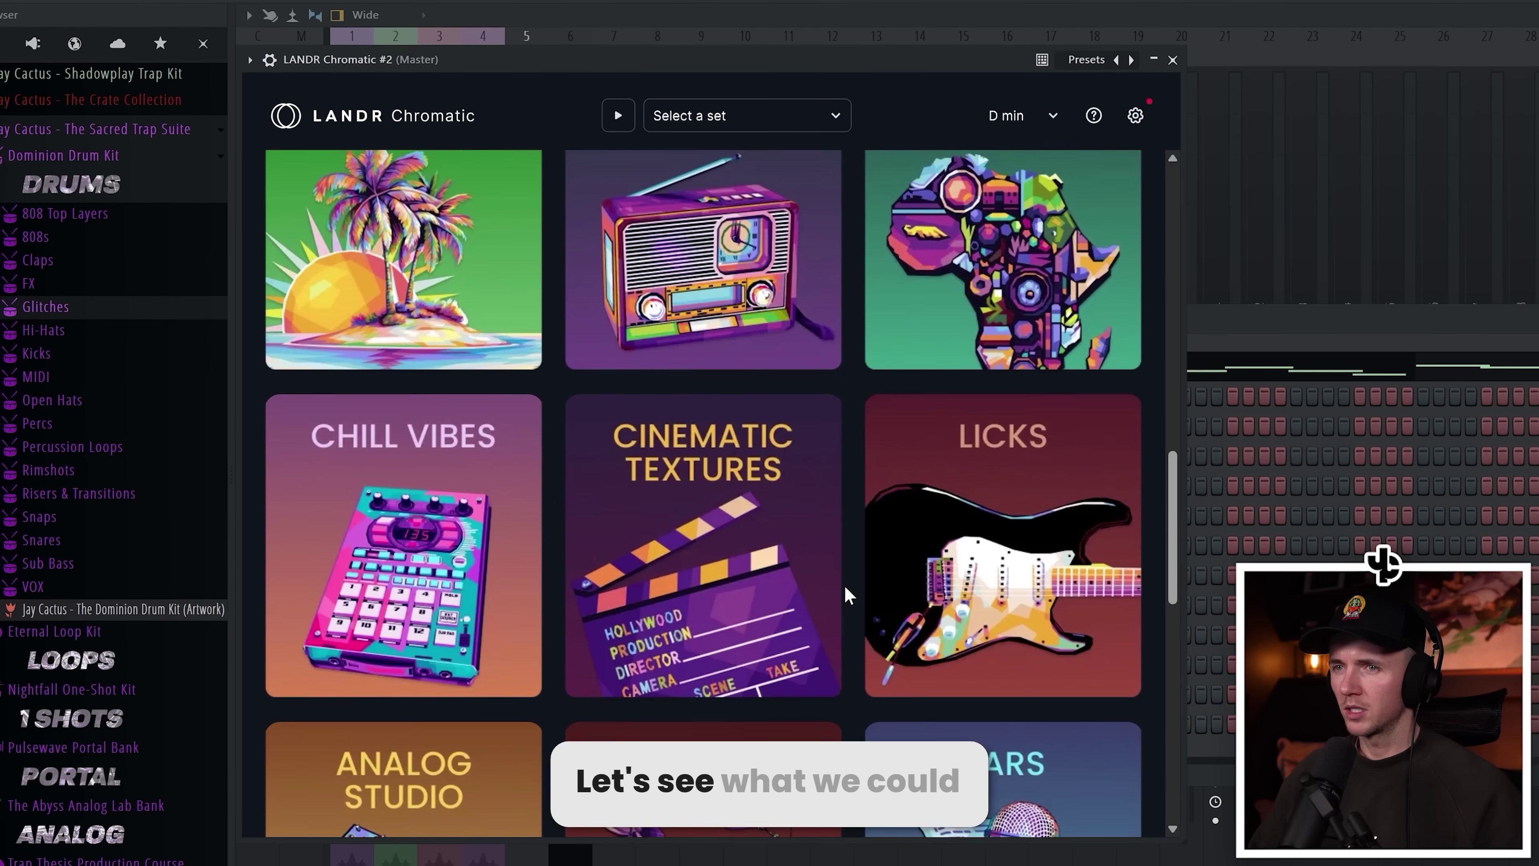
- Load LANDR Chromatic's Harp Textures set from Cinematic Textures and turn up its reverb
scroll(844, 584, down, 5)
scroll(842, 584, up, 5)
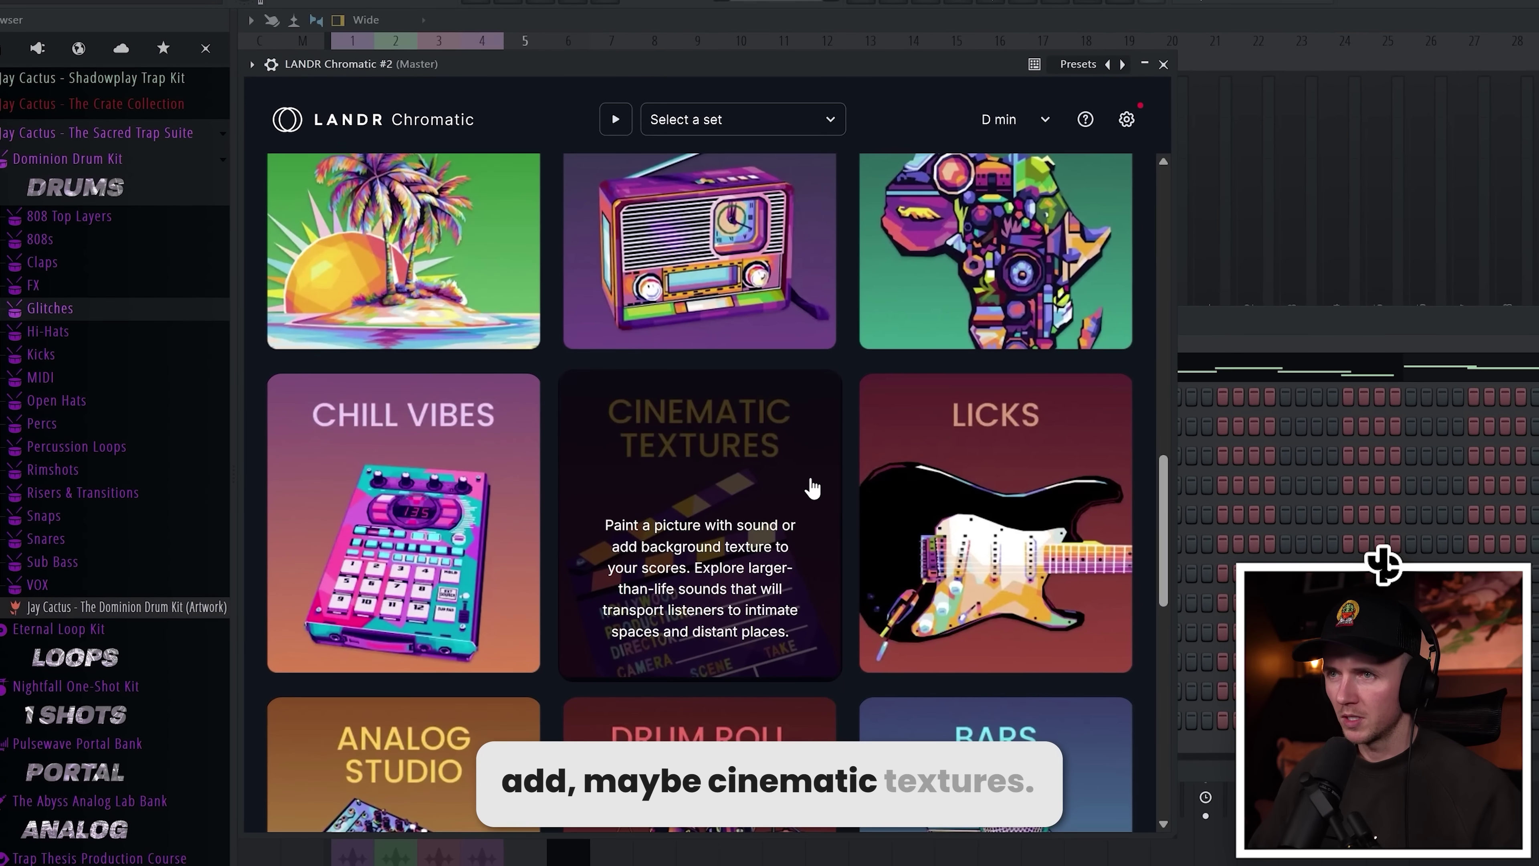
click(809, 479)
scroll(1013, 371, down, 10)
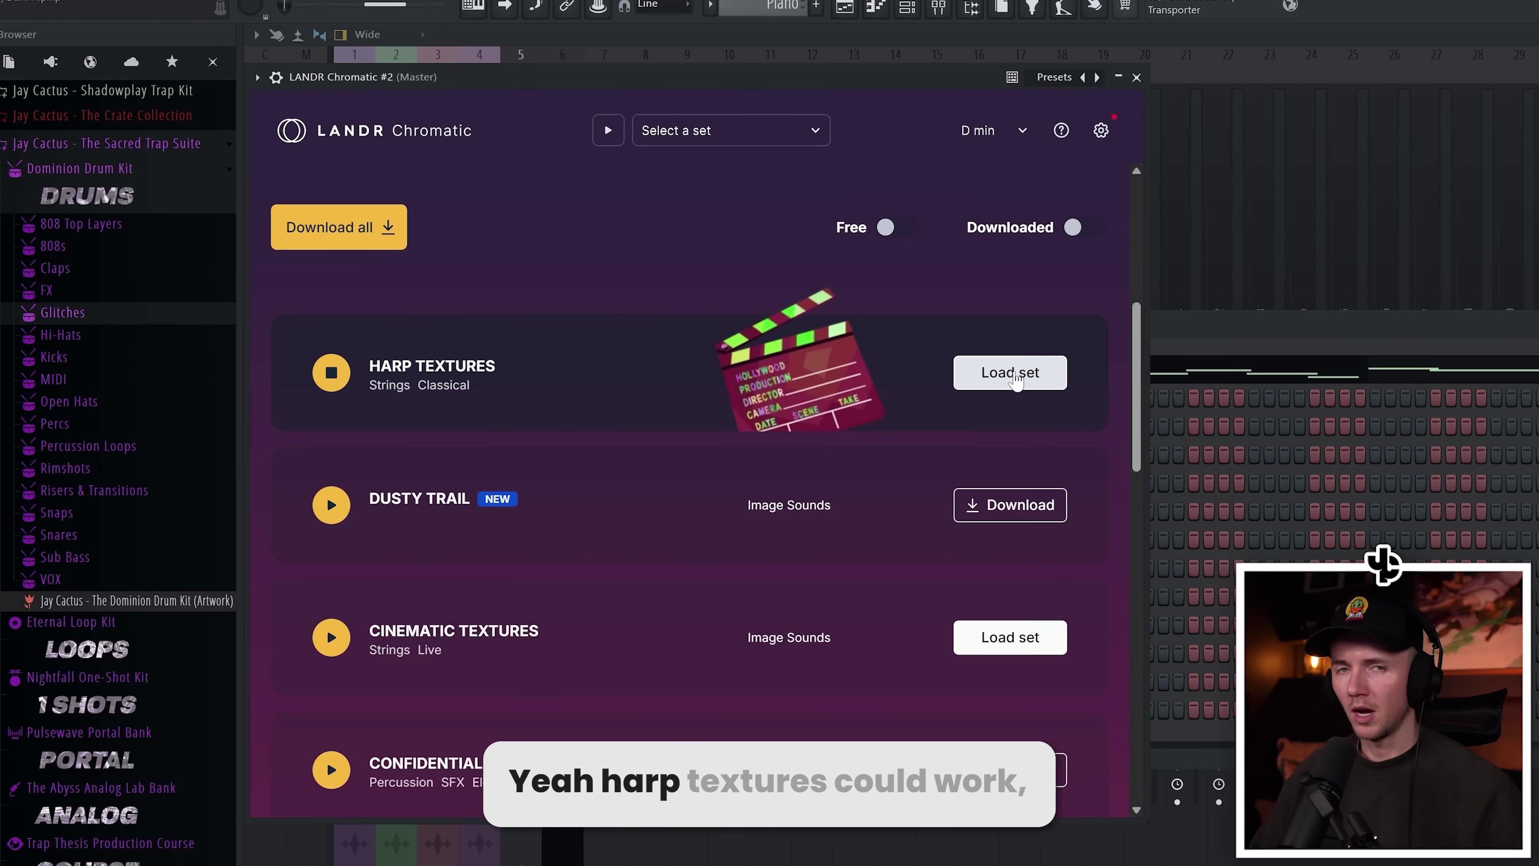
click(1009, 373)
drag(675, 276, 717, 216)
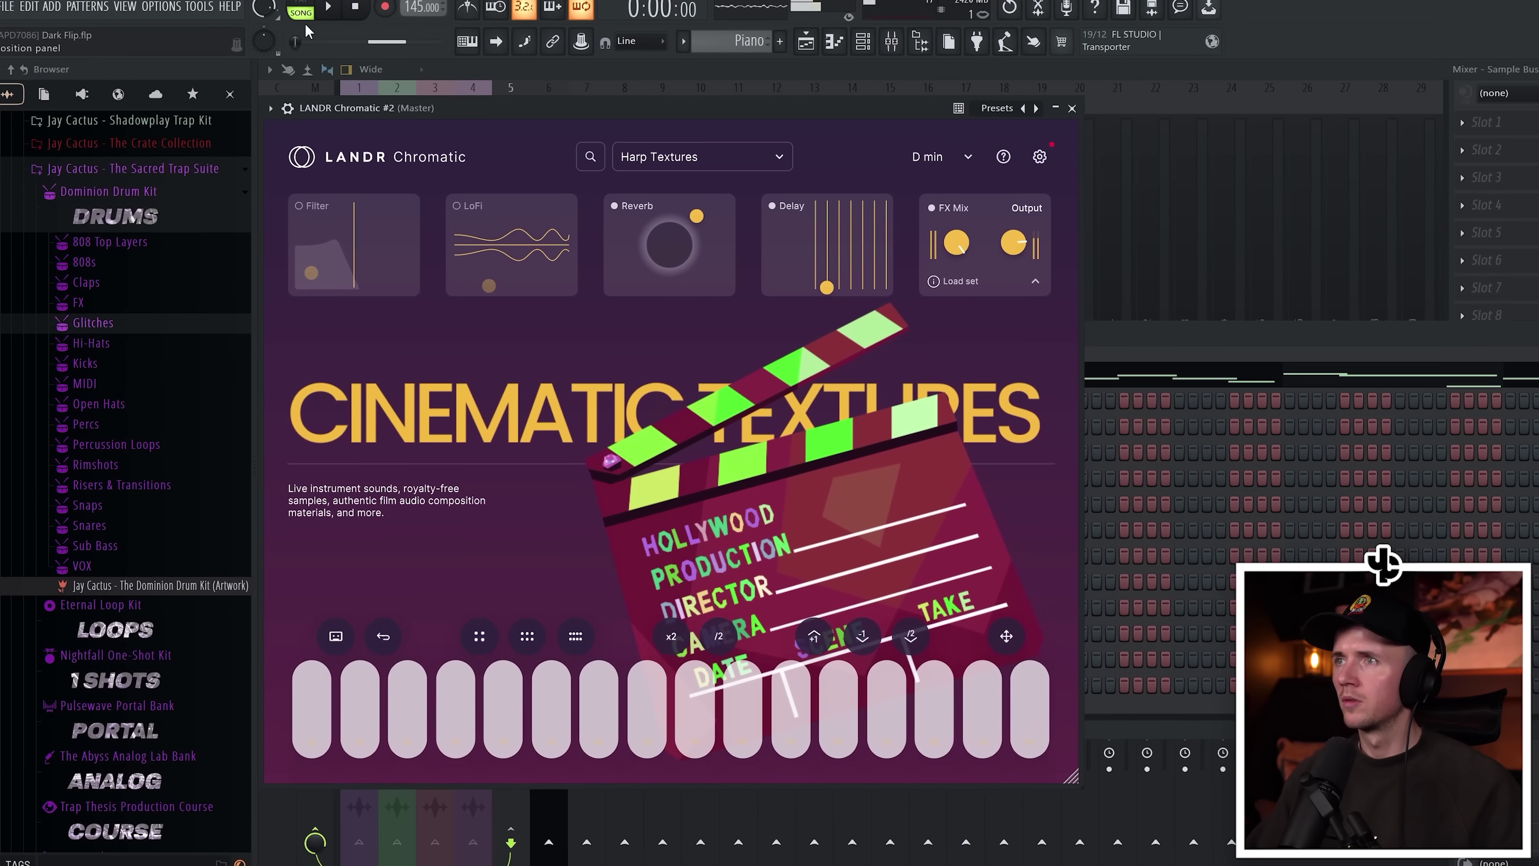
click(1446, 242)
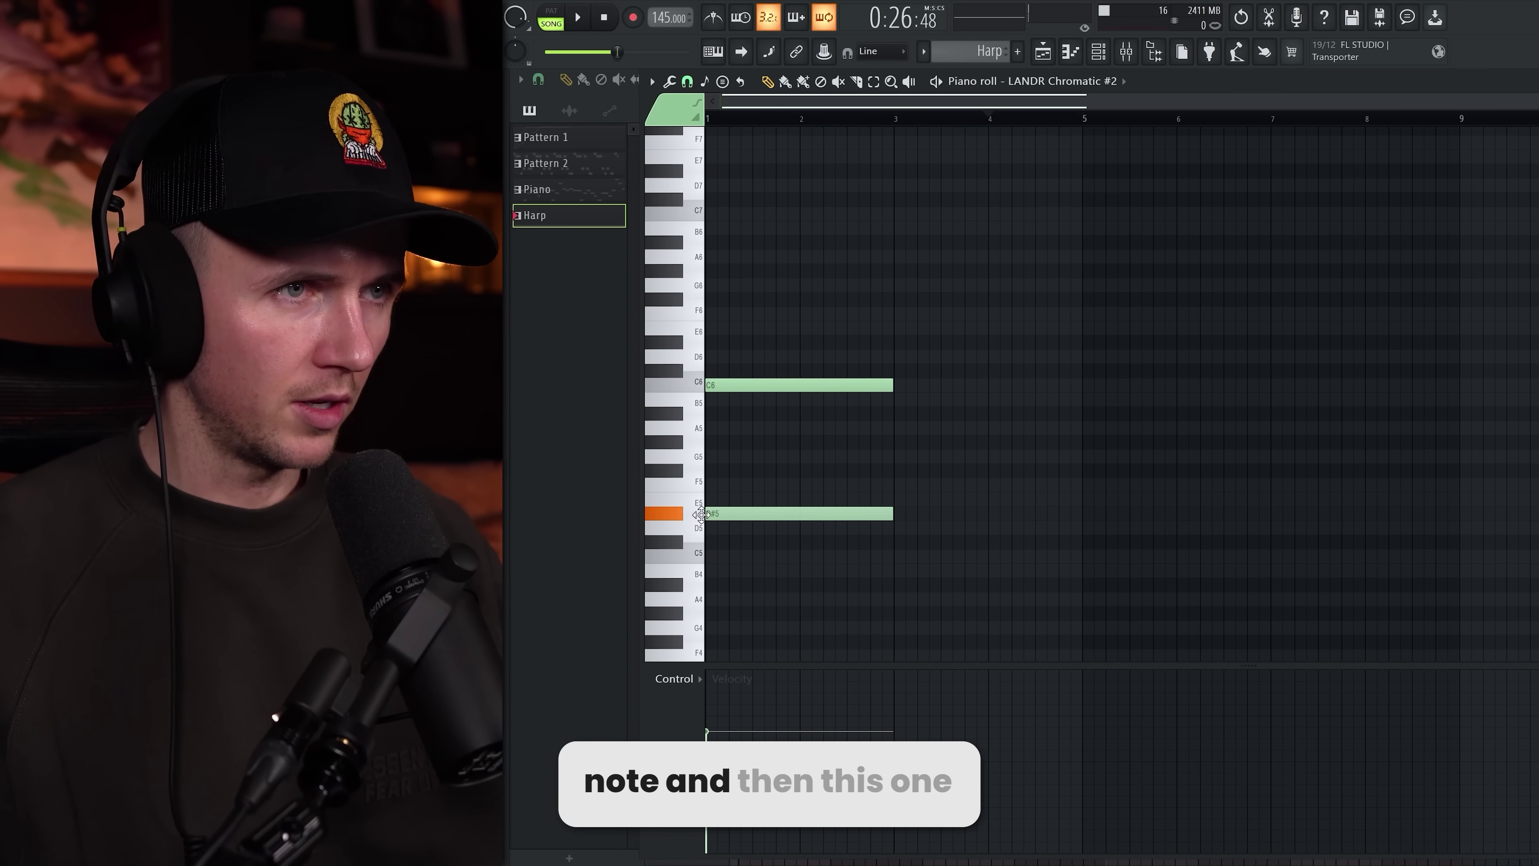
- Extend the harp's D6 to bar 5 and copy the D6/D#5 chord across bars 5–9
key(space)
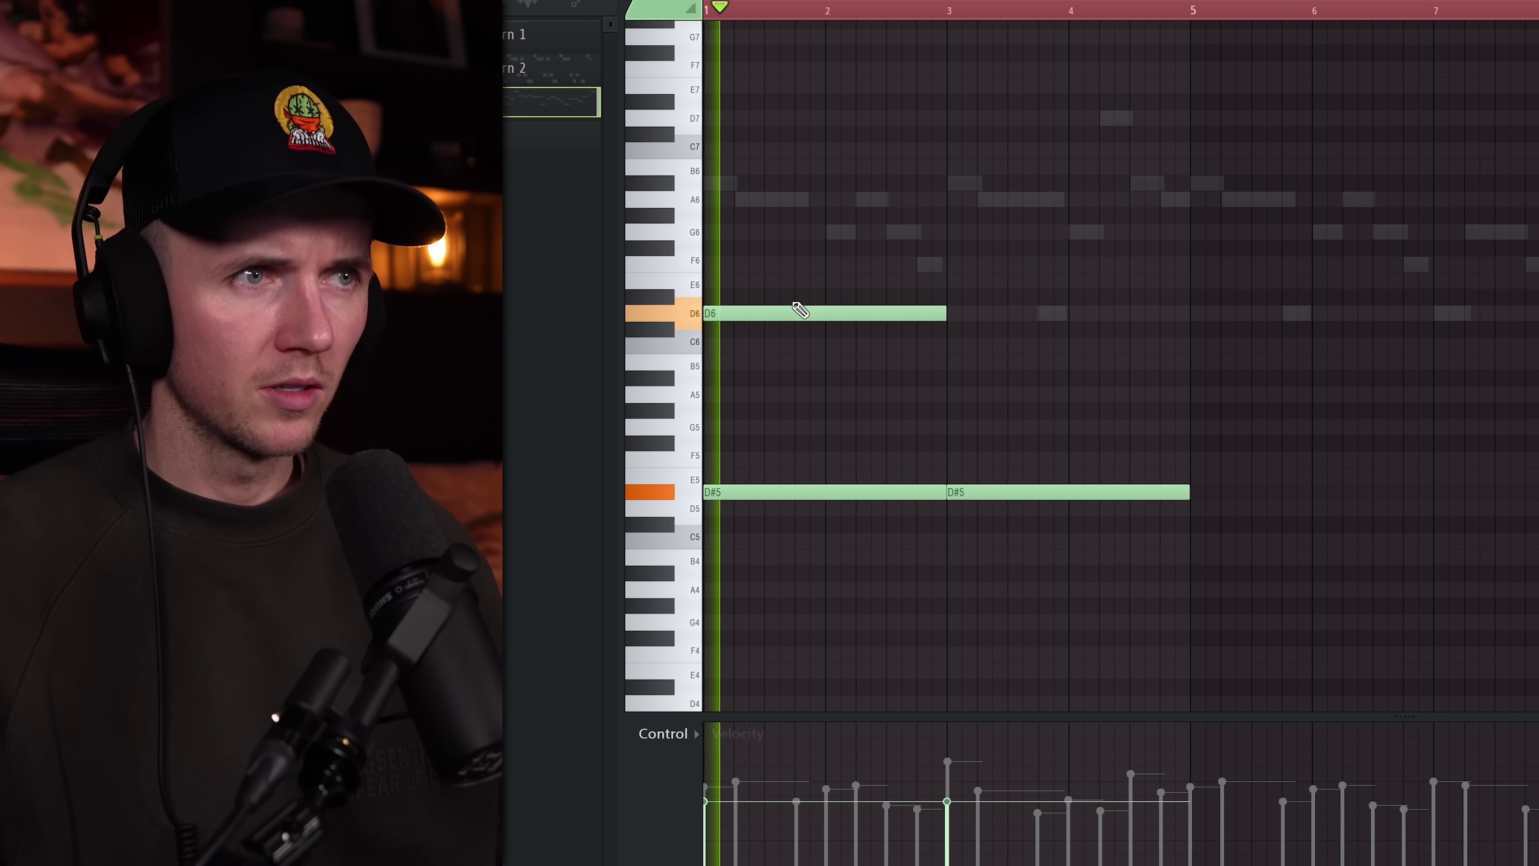
click(951, 314)
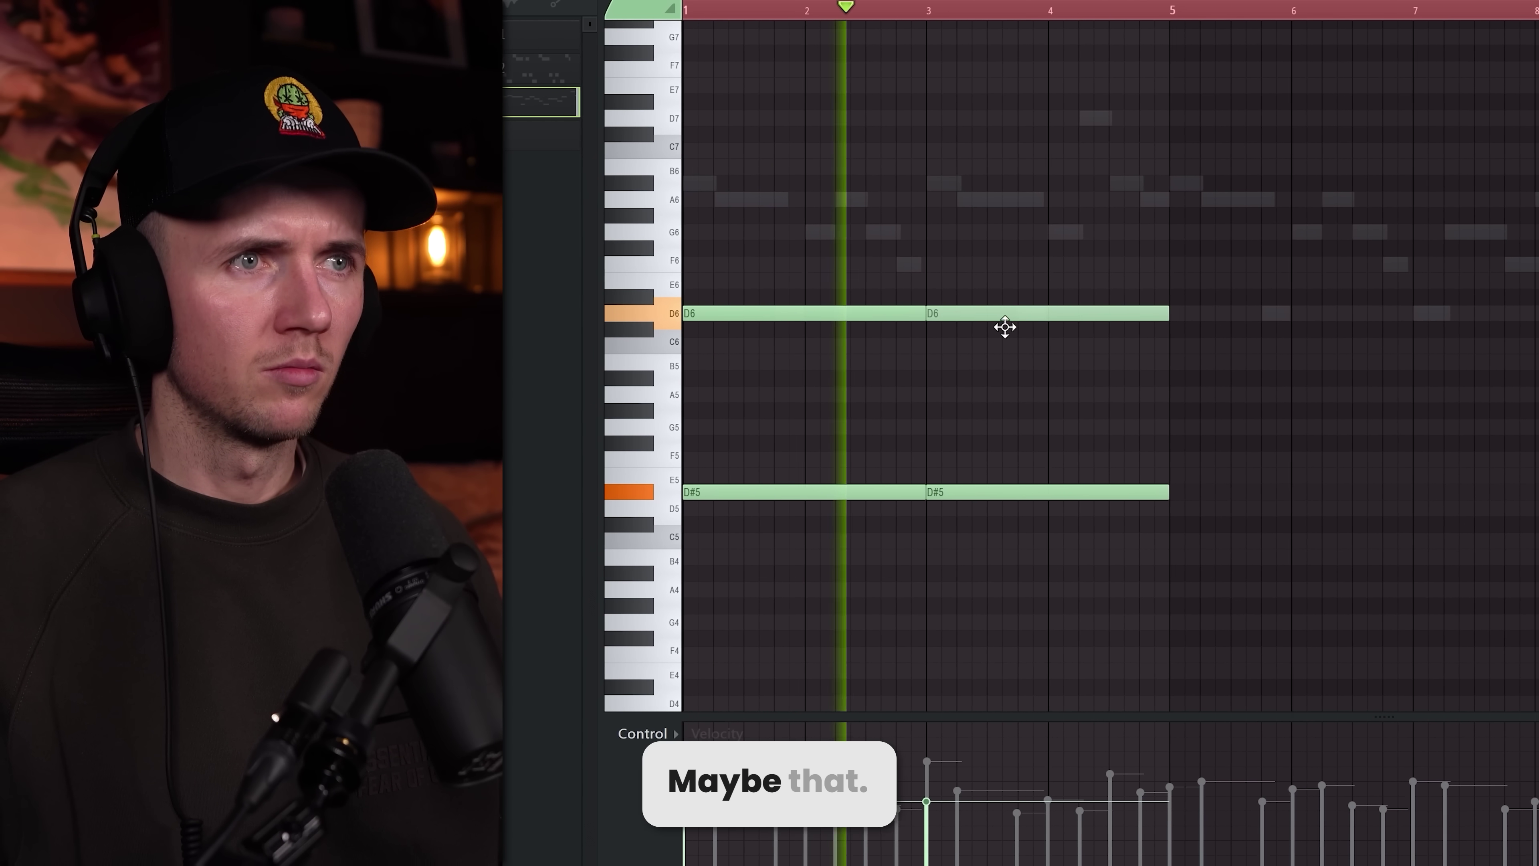
key(ctrl+a)
drag(749, 347, 1185, 323)
click(1179, 271)
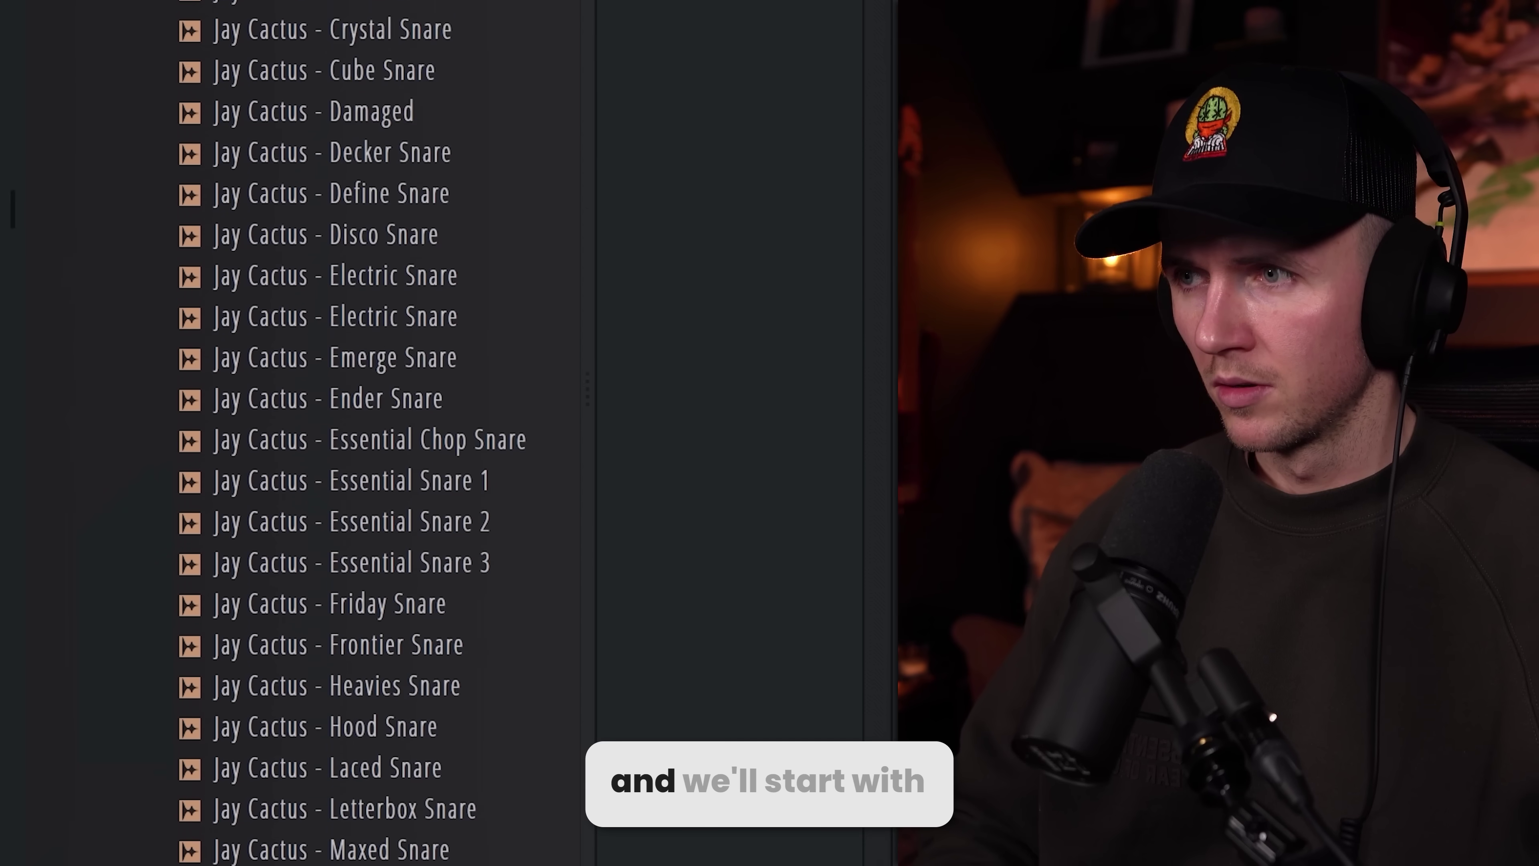
- Audition the Rain Snare and place hits on the first step and later in the pattern
click(357, 716)
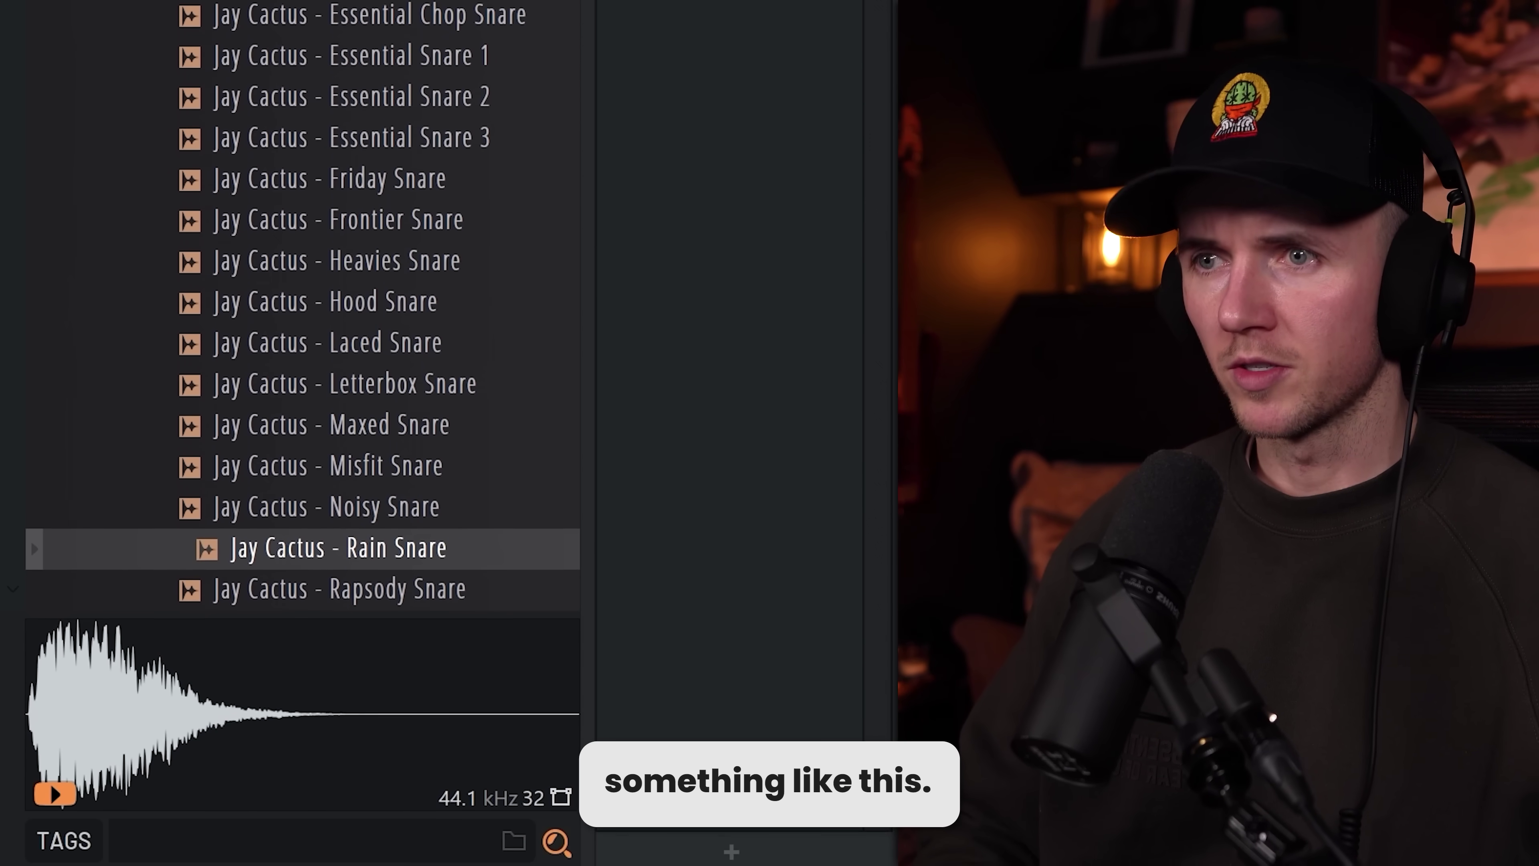
click(967, 688)
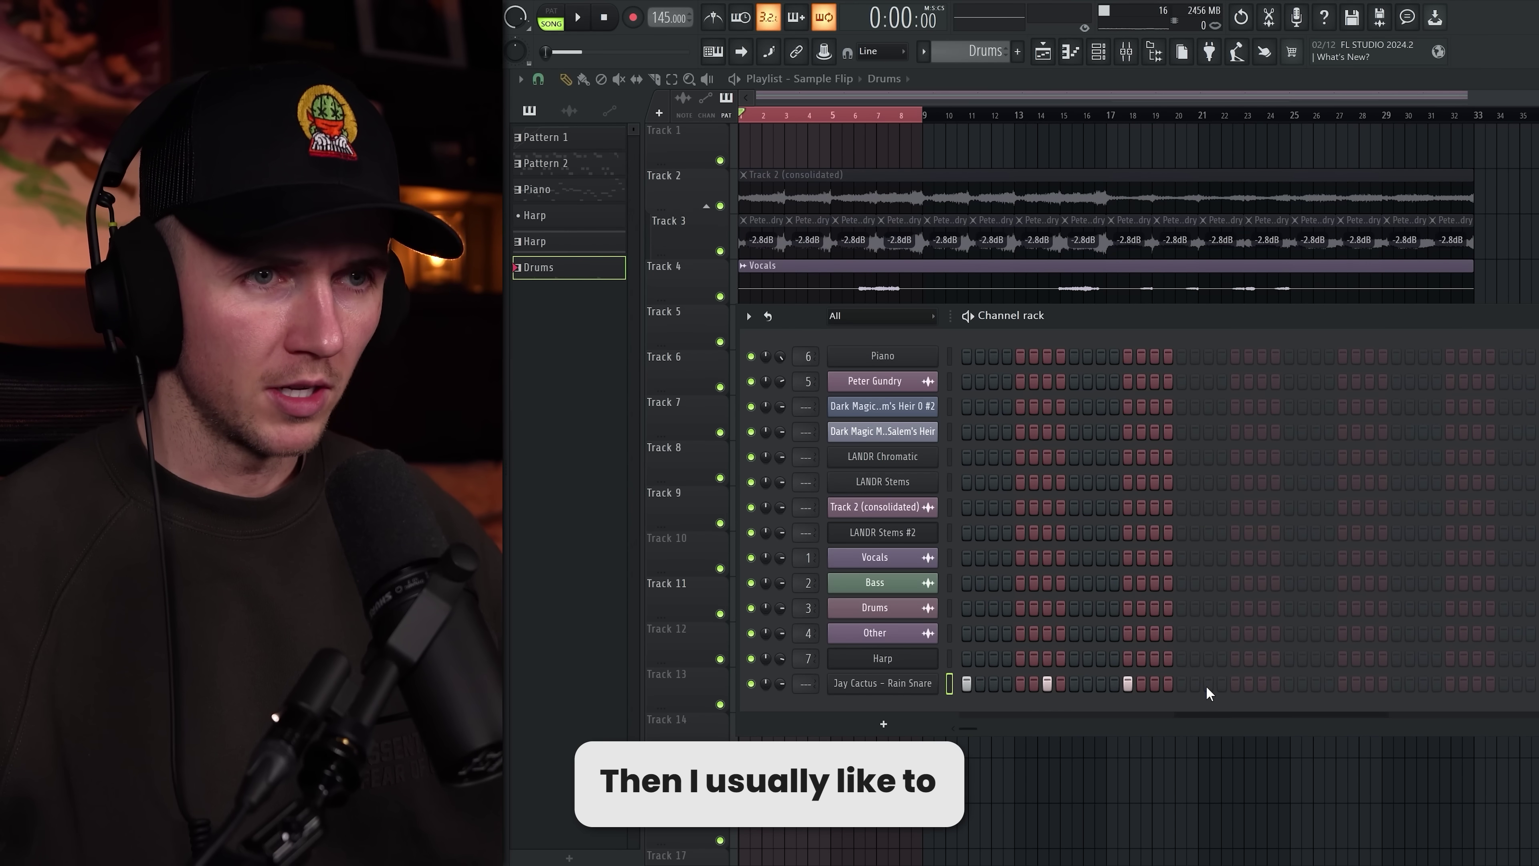
click(1208, 685)
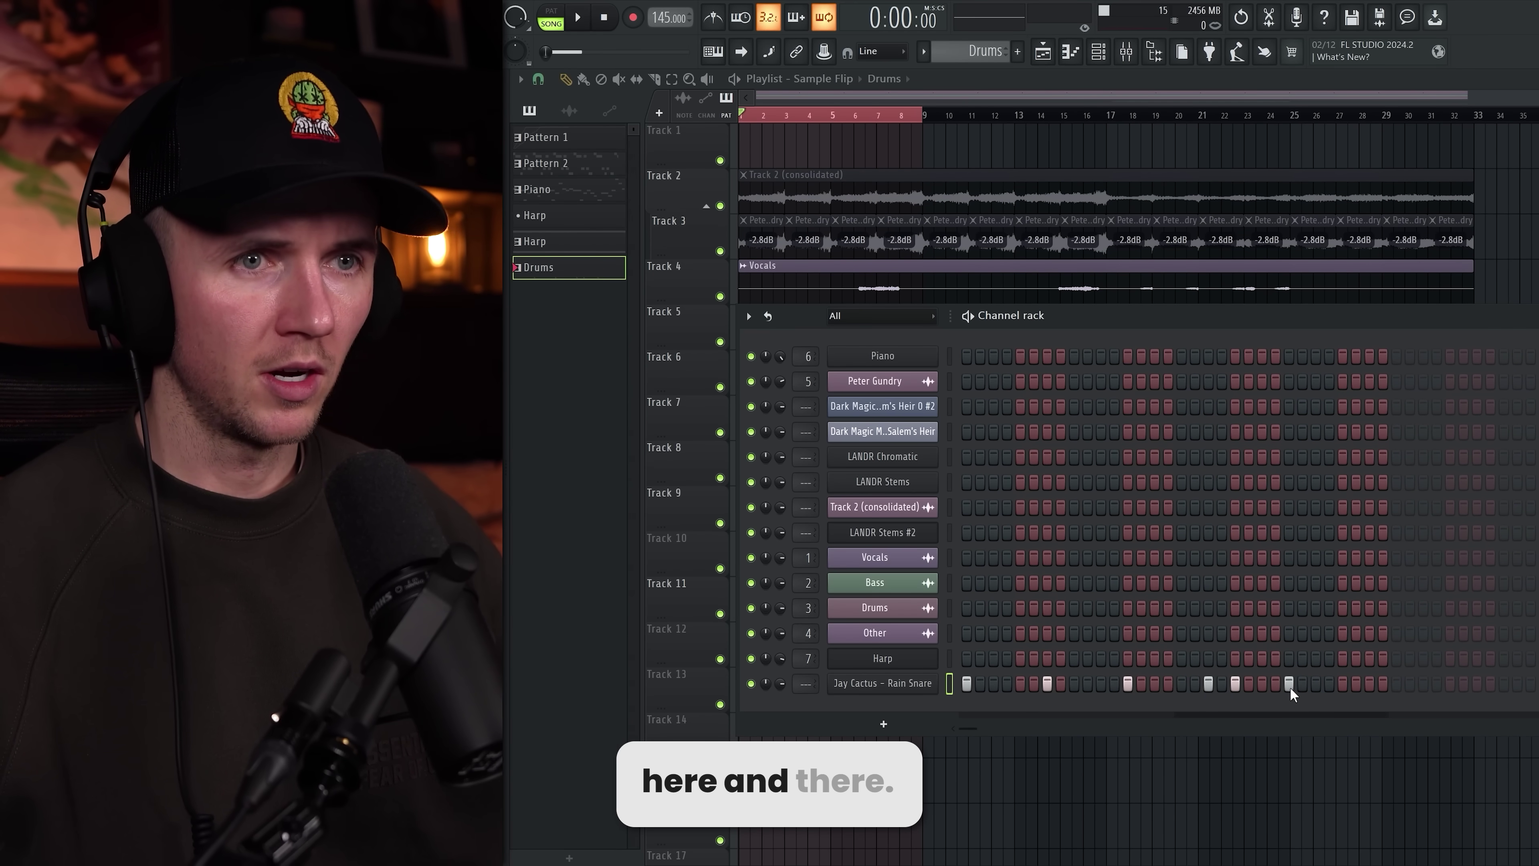
- Add fourth and fifth C5 snare notes in the piano roll and duplicate them into bars 3–4
key(F7)
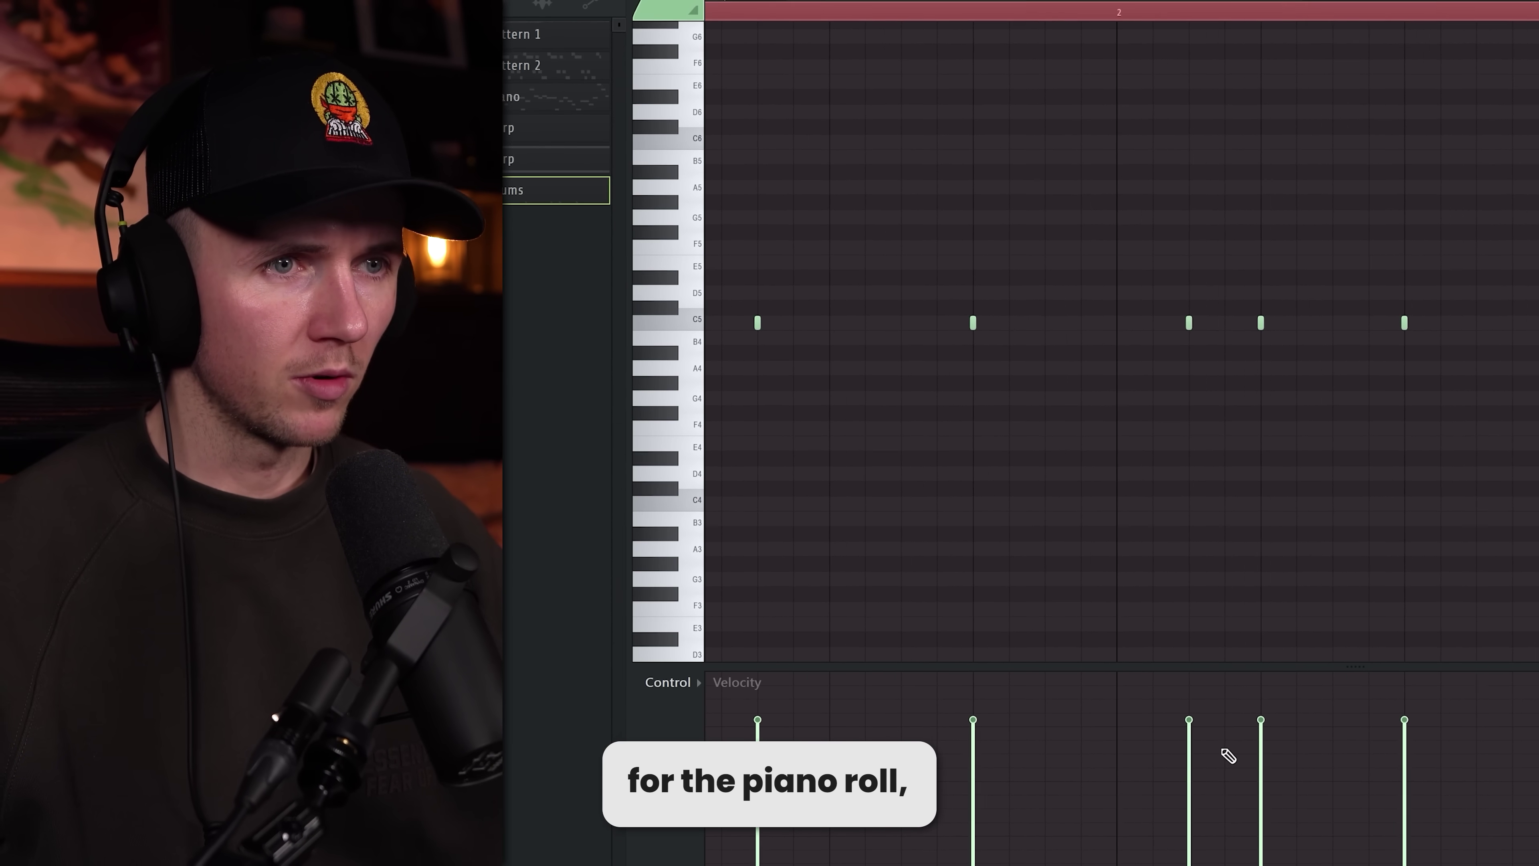
key(space)
scroll(1189, 566, down, 4)
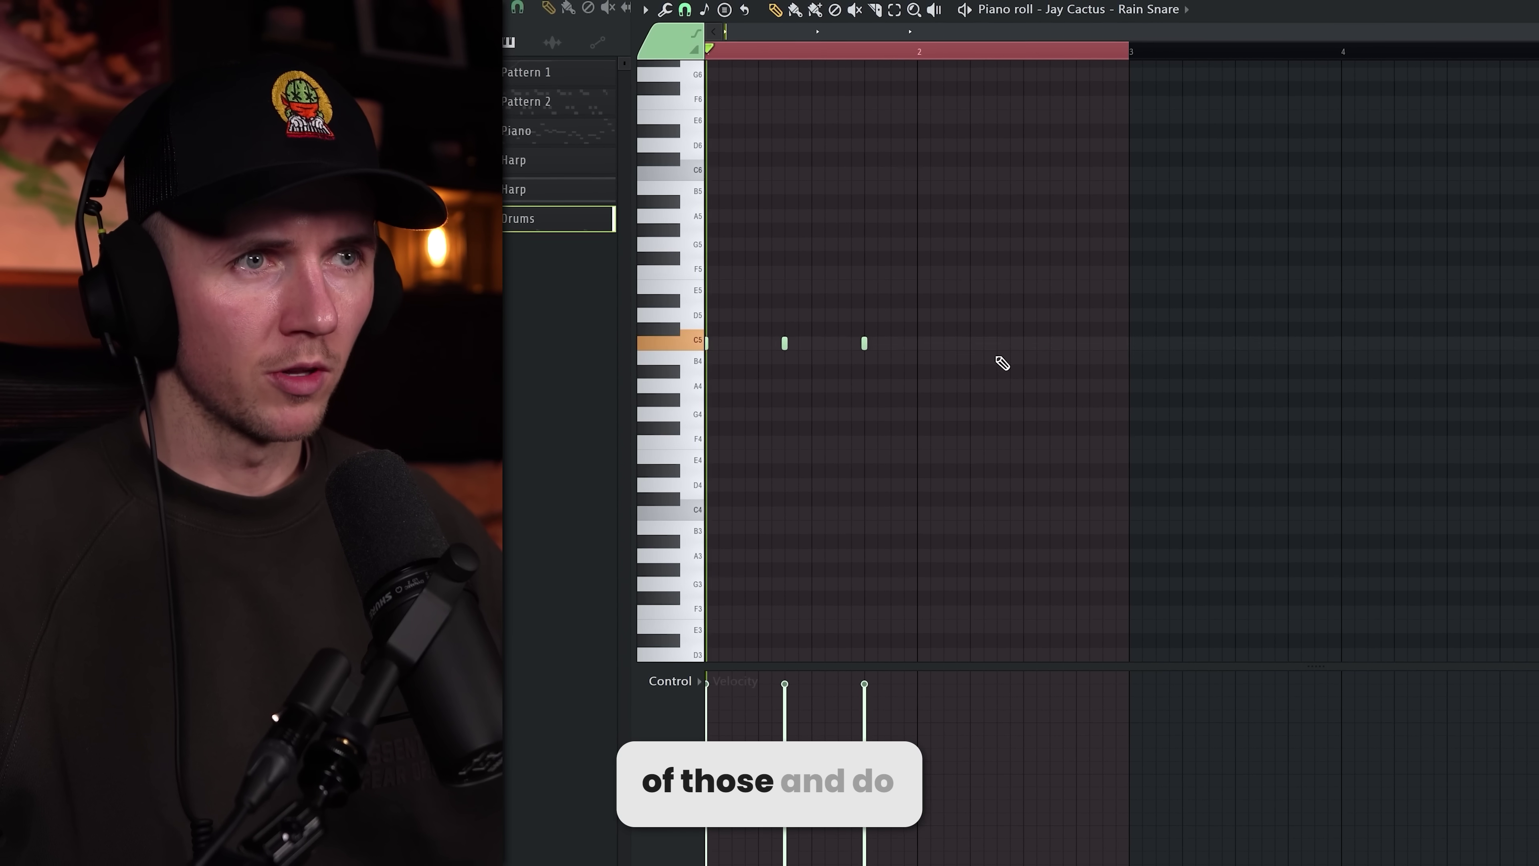
click(968, 346)
key(space)
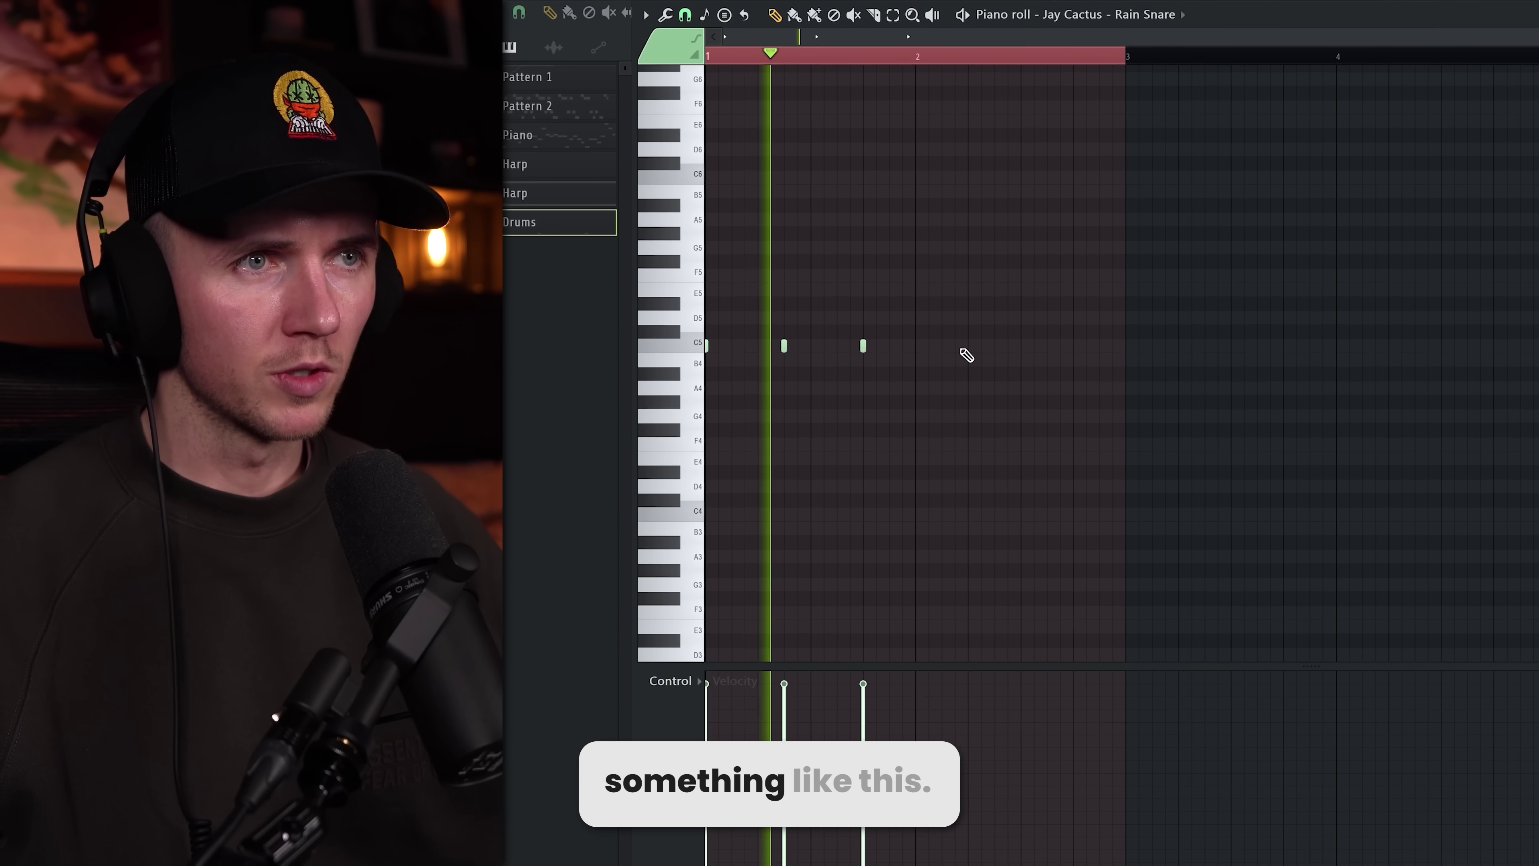
click(1039, 354)
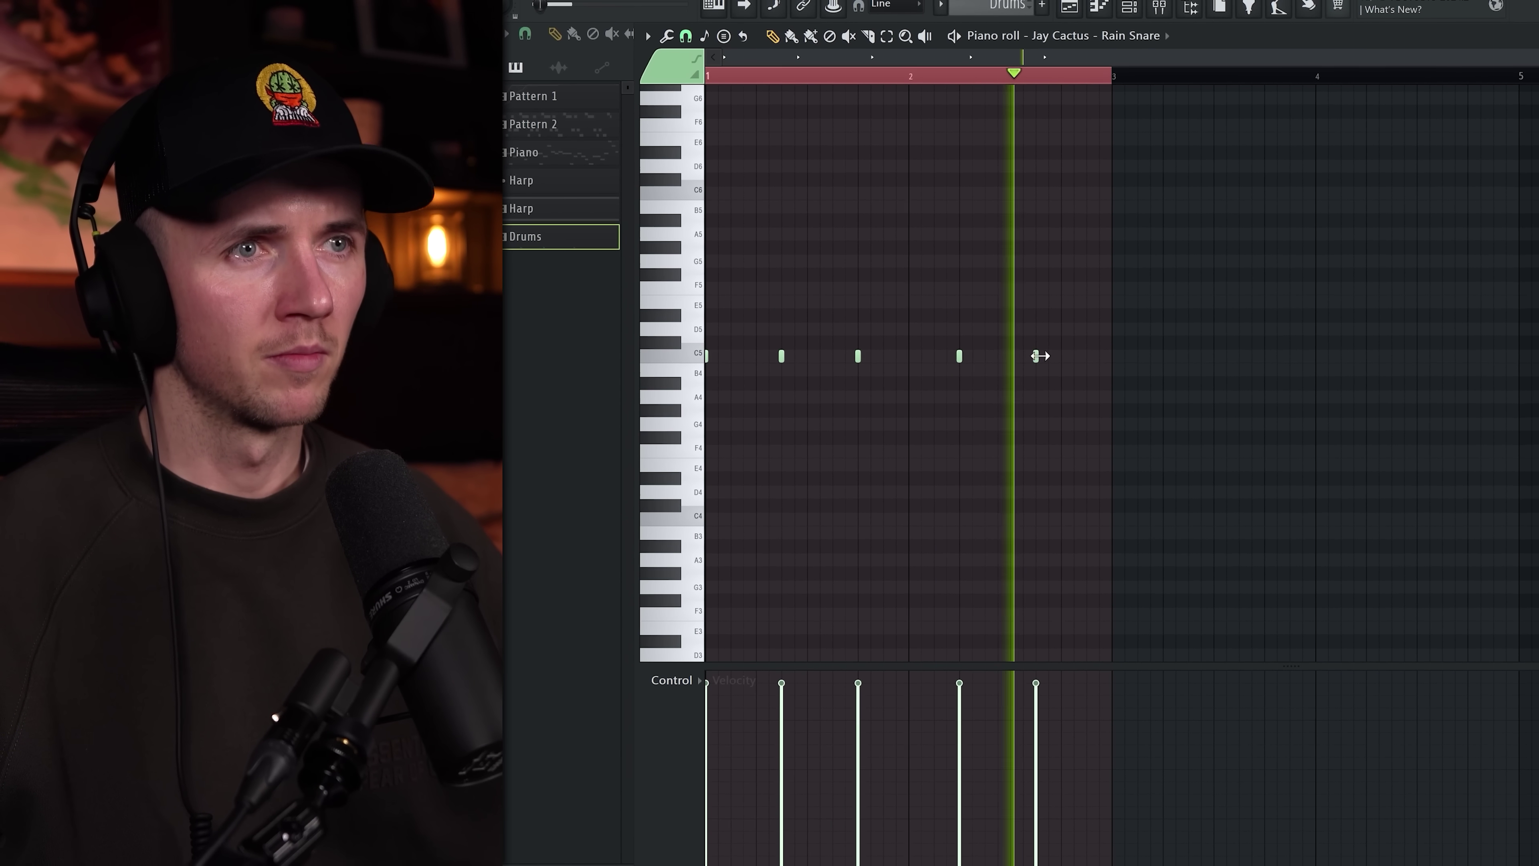
key(ctrl+b)
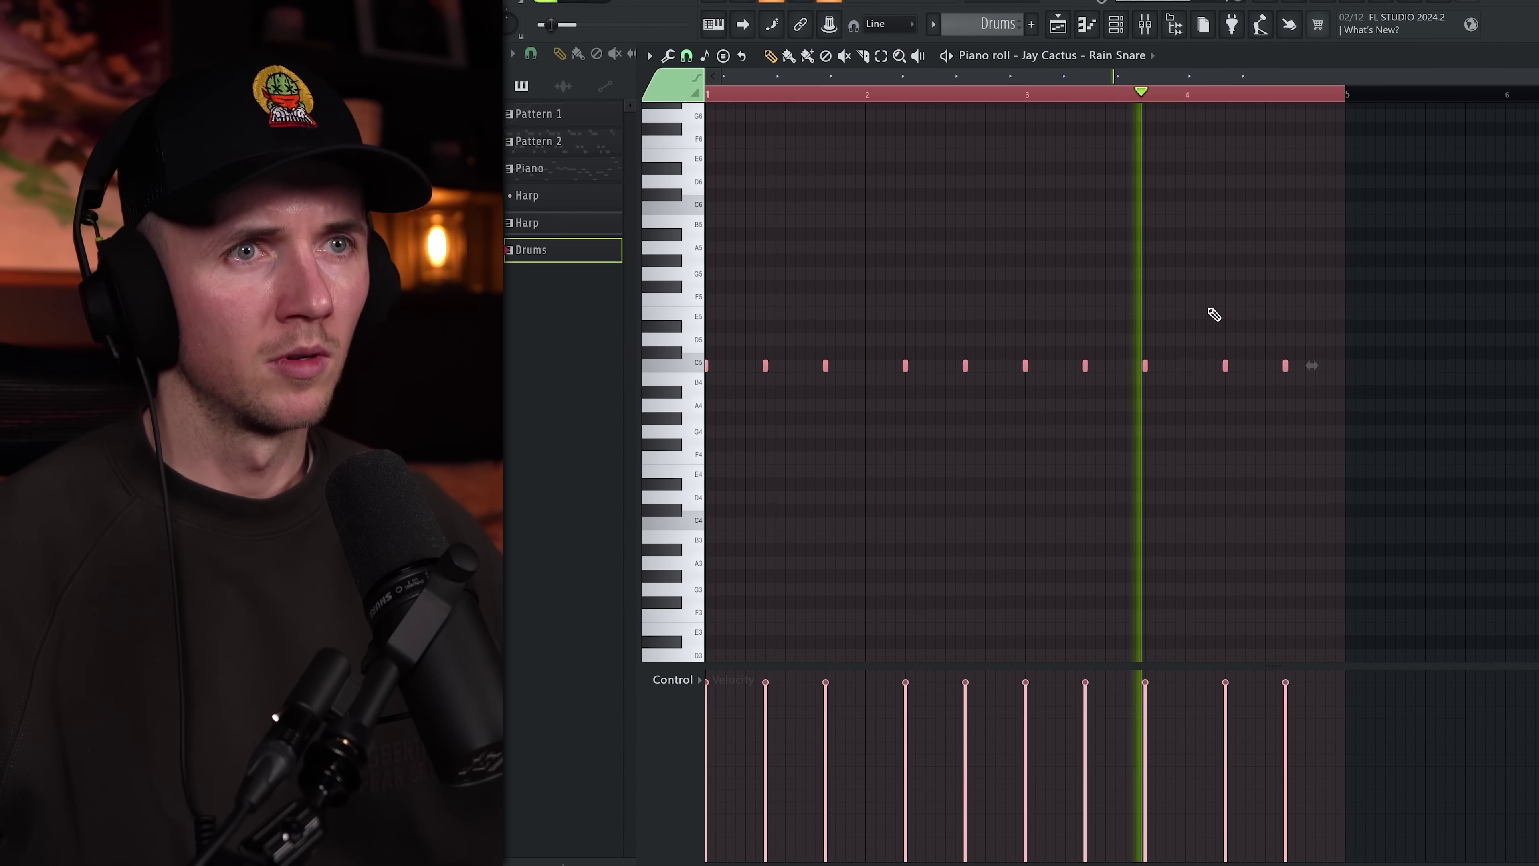
- Add a quieter double snare hit near 4.1 and play the pattern back
click(1231, 361)
scroll(1206, 394, up, 3)
click(1197, 771)
key(space)
scroll(1076, 457, down, 3)
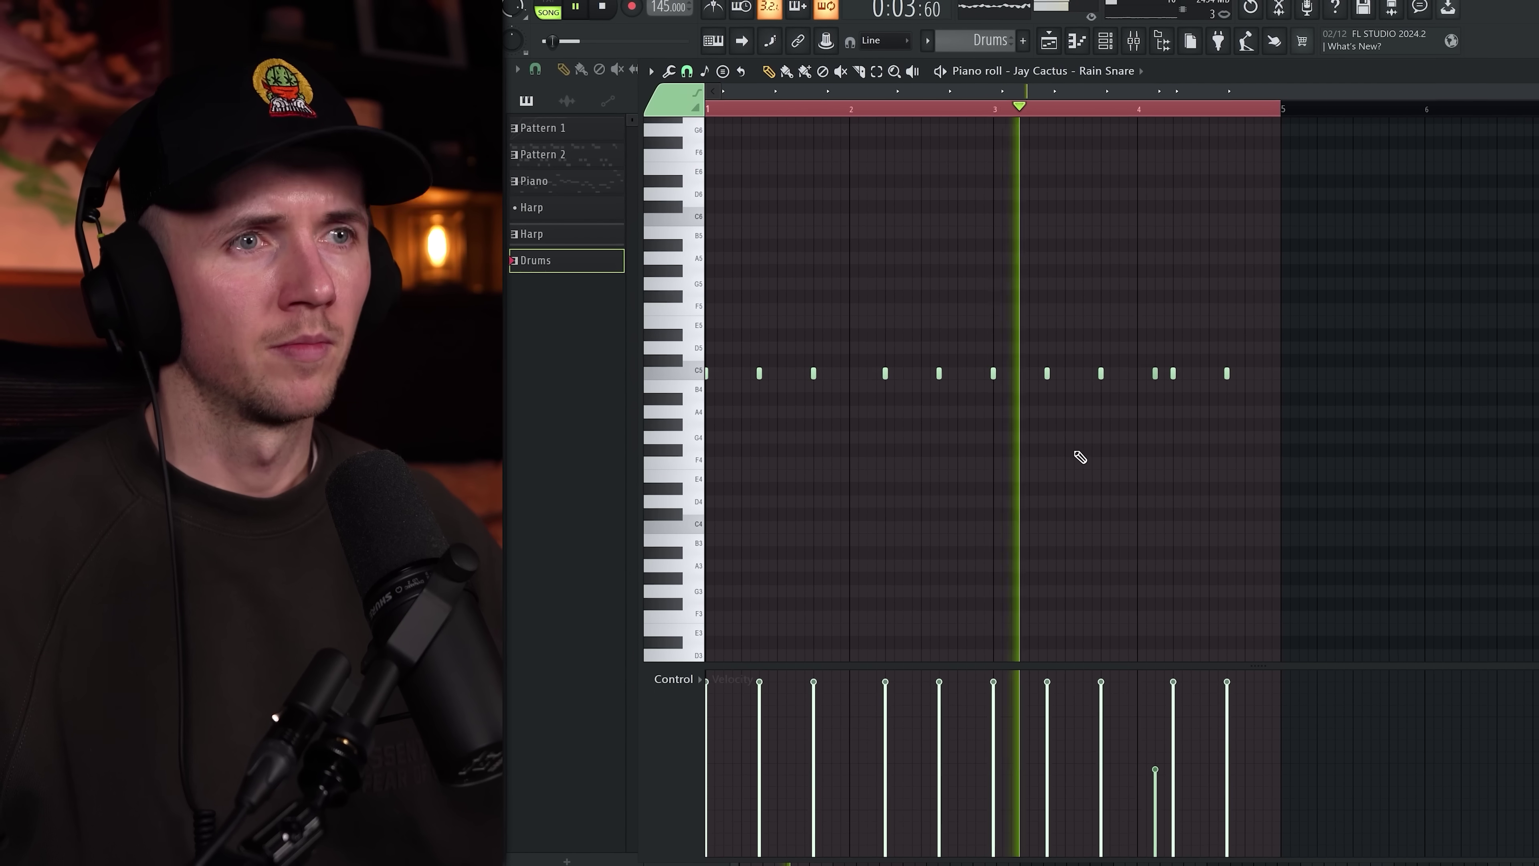
scroll(1230, 440, up, 2)
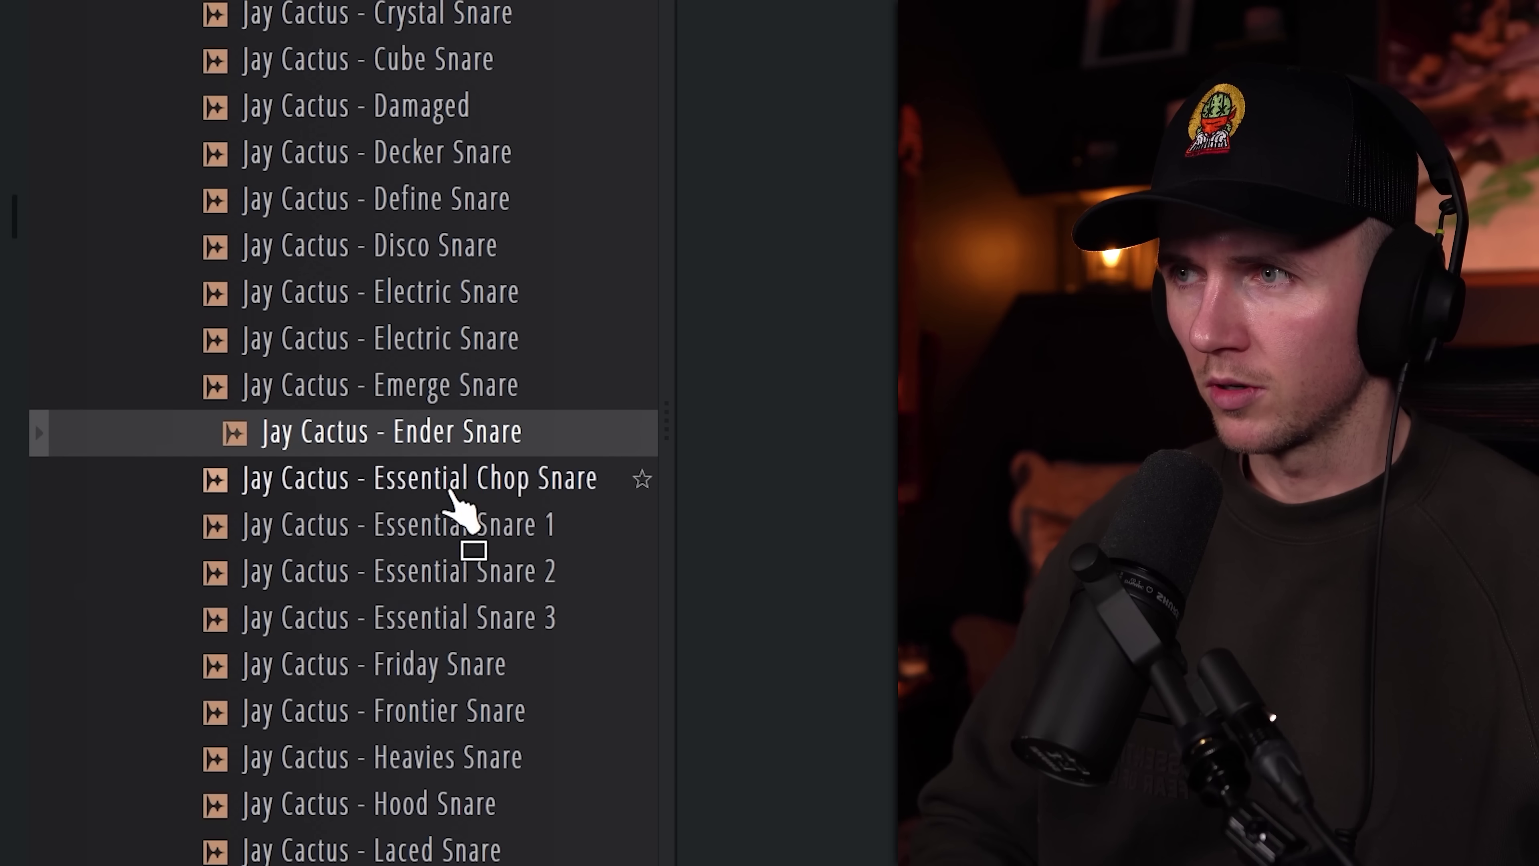
- Audition the Breath and Frontier snares, removing two Frontier Snare hits and adding a new one
scroll(436, 479, down, 6)
scroll(418, 449, up, 15)
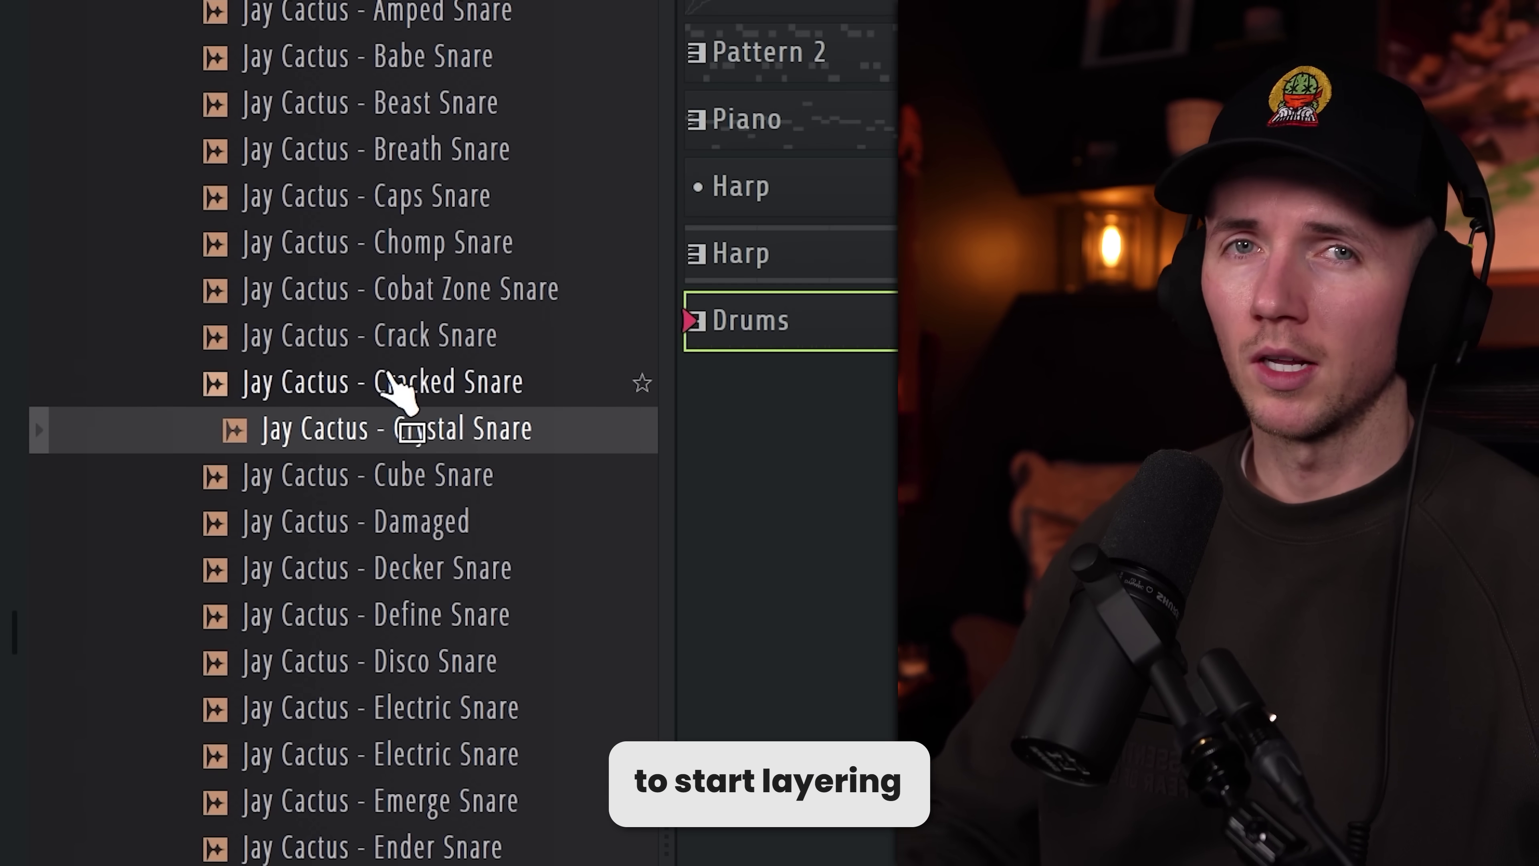
click(430, 163)
scroll(461, 449, down, 5)
click(473, 438)
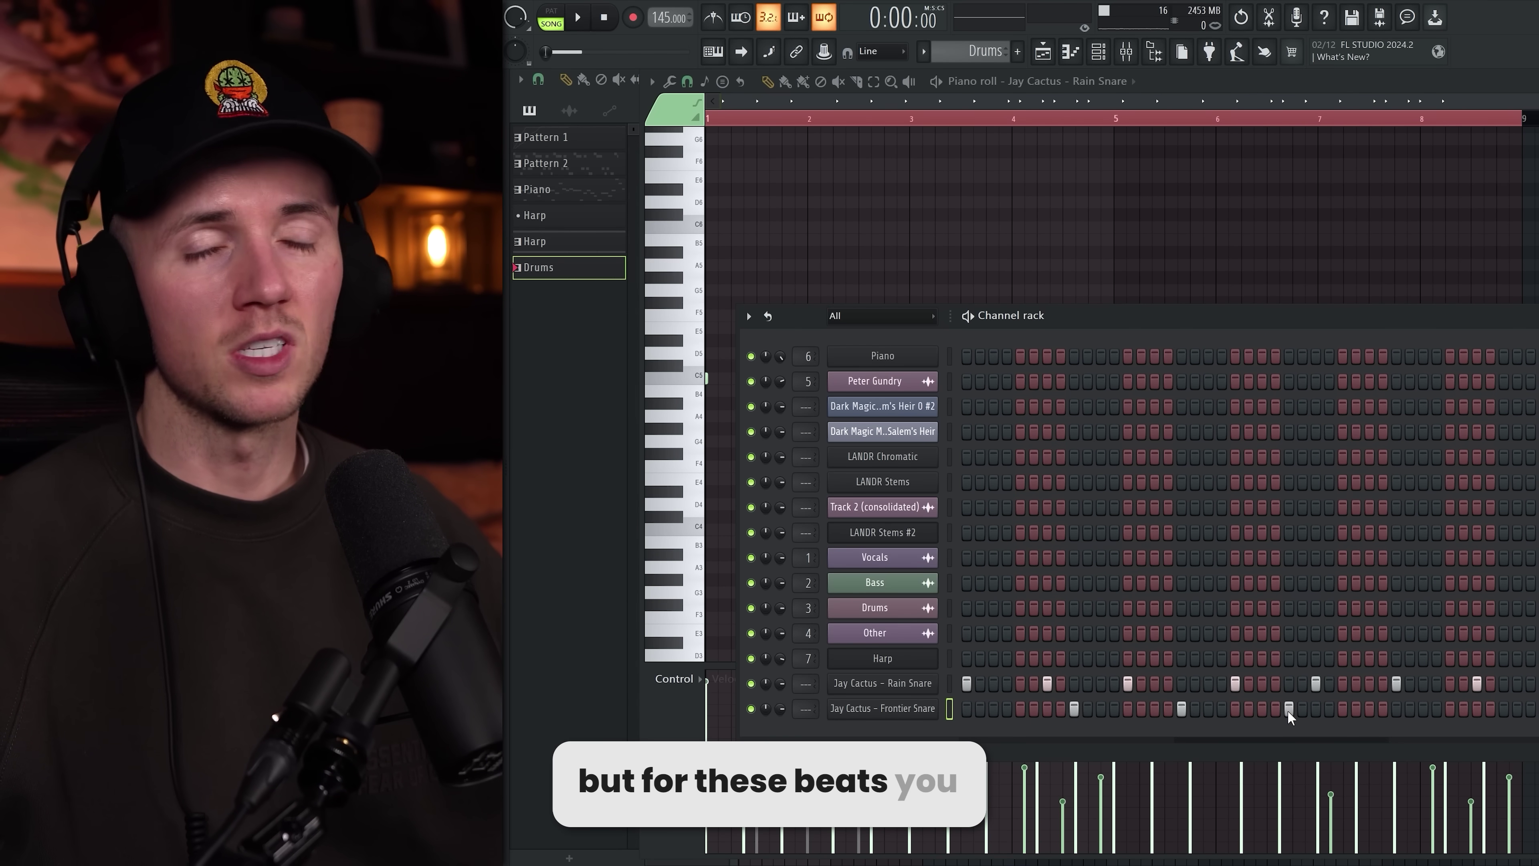
right_click(1289, 709)
right_click(1181, 708)
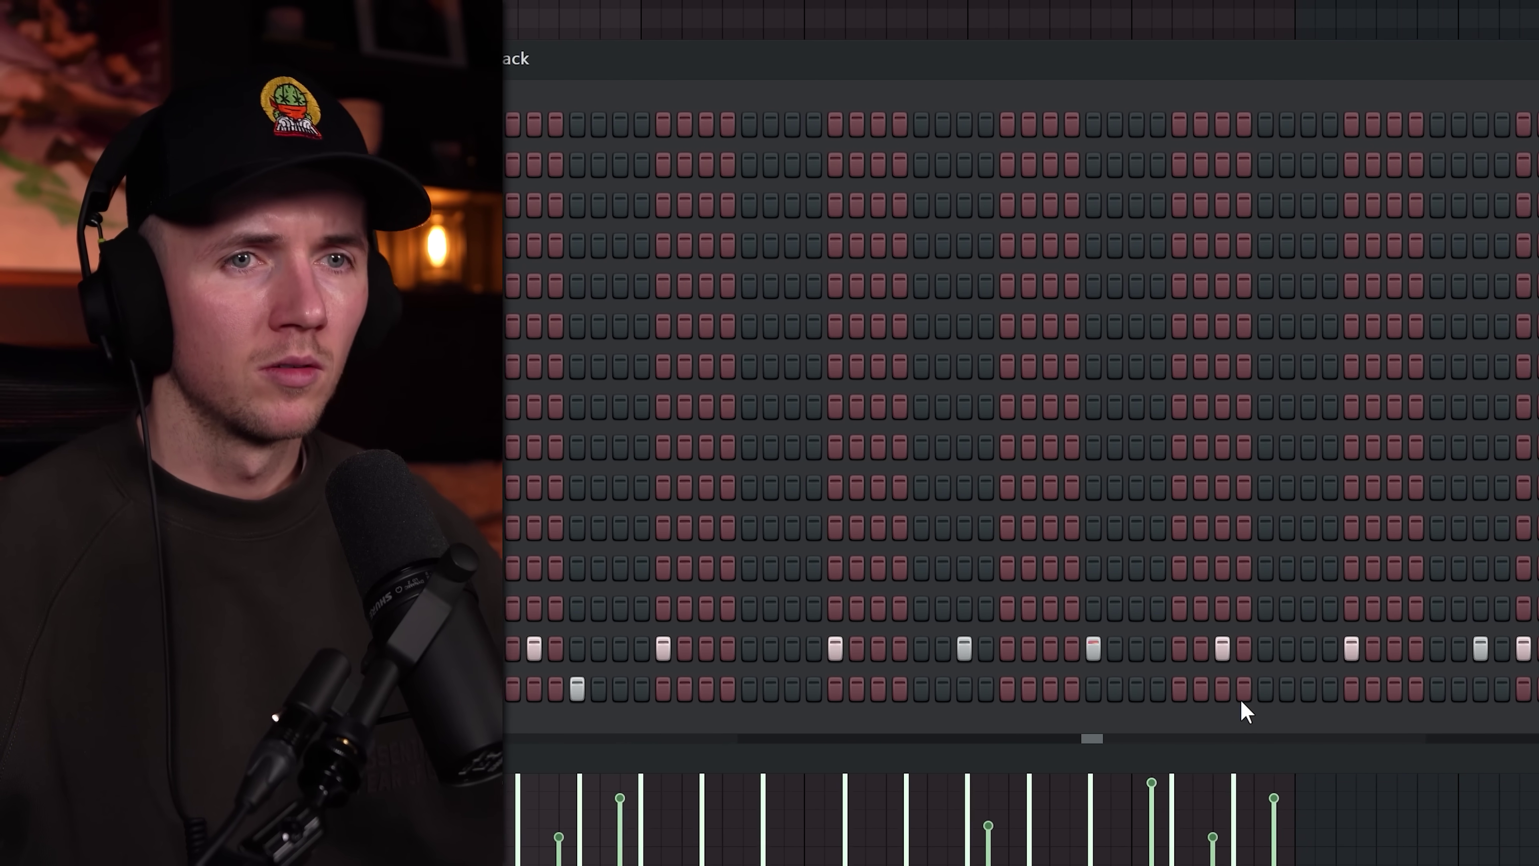
click(1433, 688)
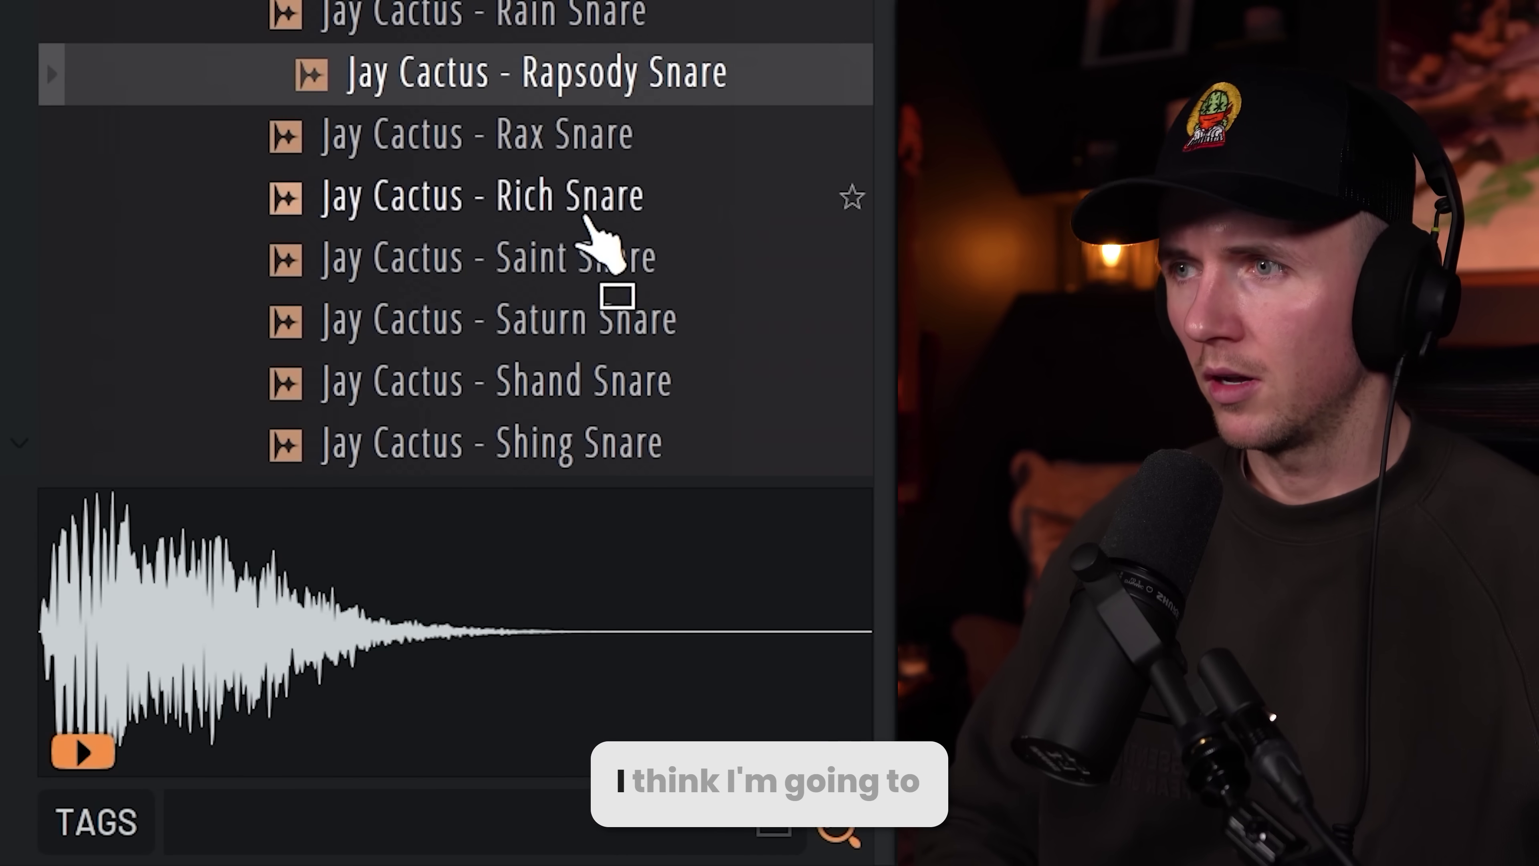
- Audition Rich, Saturn, Saint, Shand, Breath and Maxed snares, moving snare hits further along the pattern
click(591, 221)
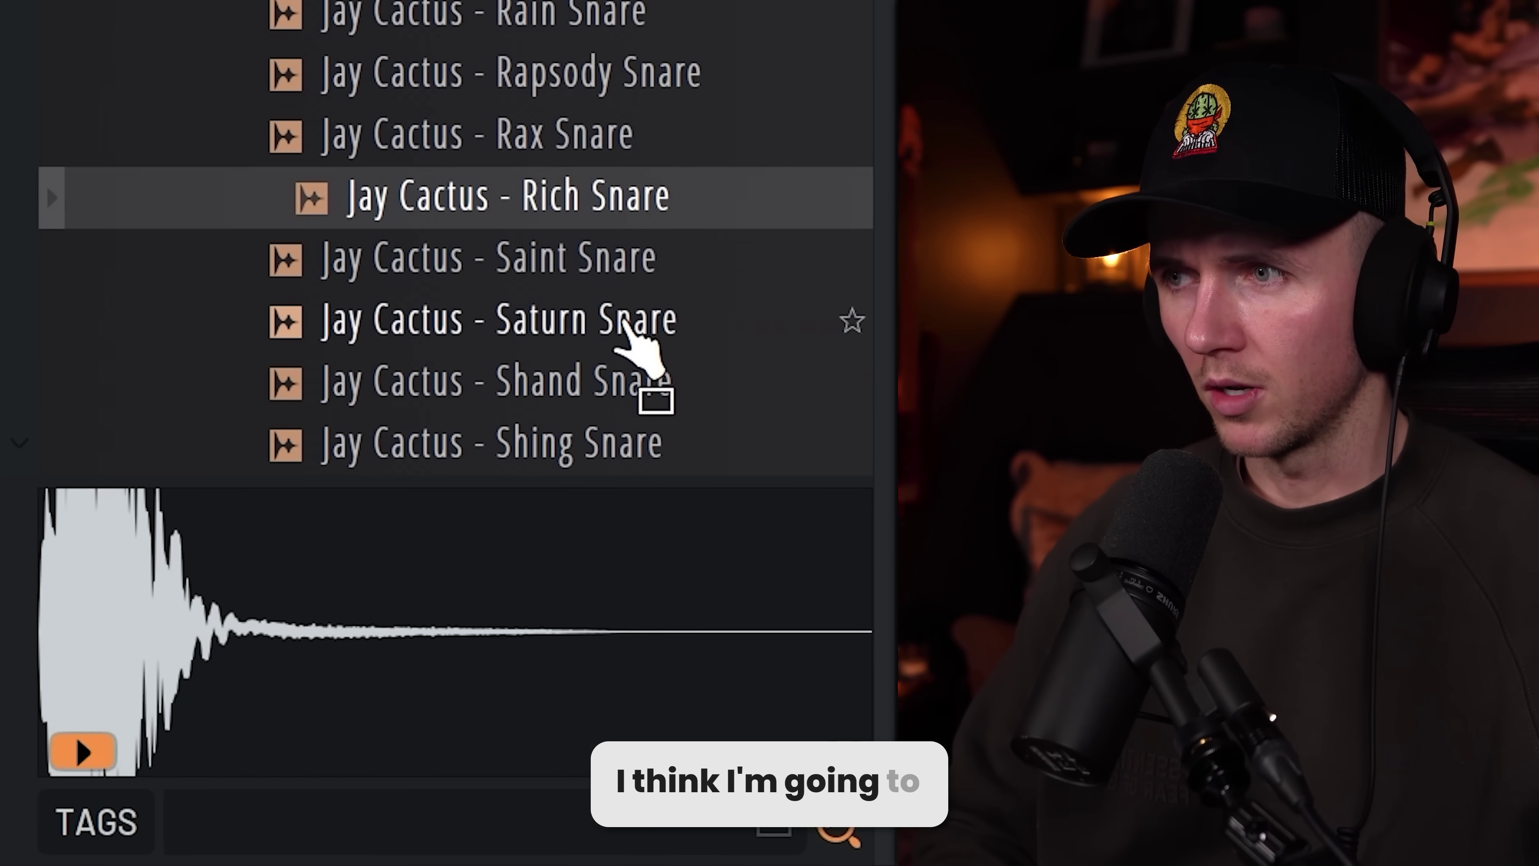
click(629, 334)
click(630, 238)
click(641, 388)
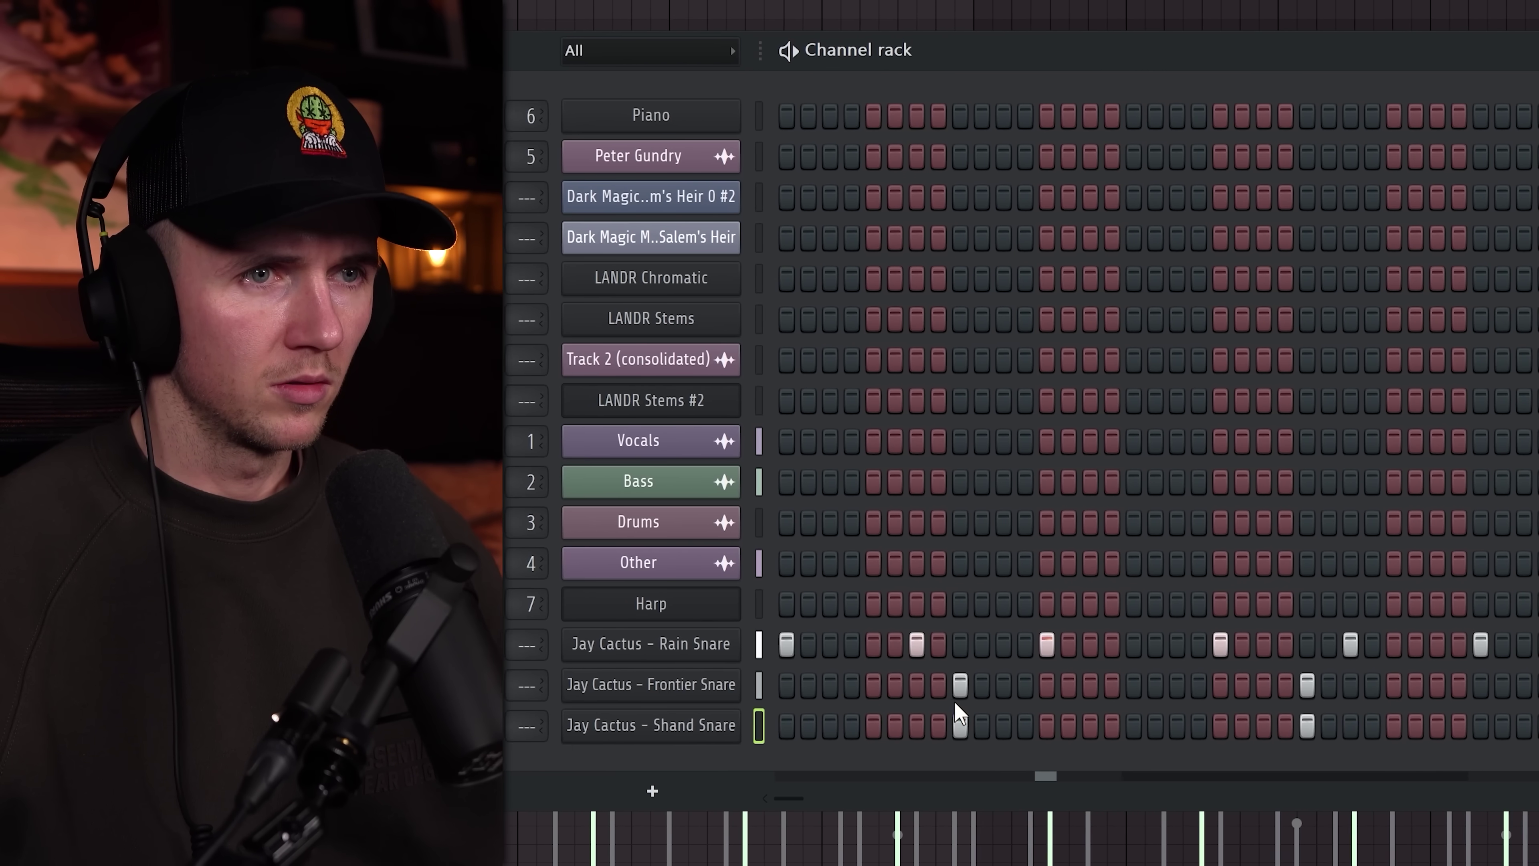
right_click(1231, 685)
click(1430, 685)
click(1418, 725)
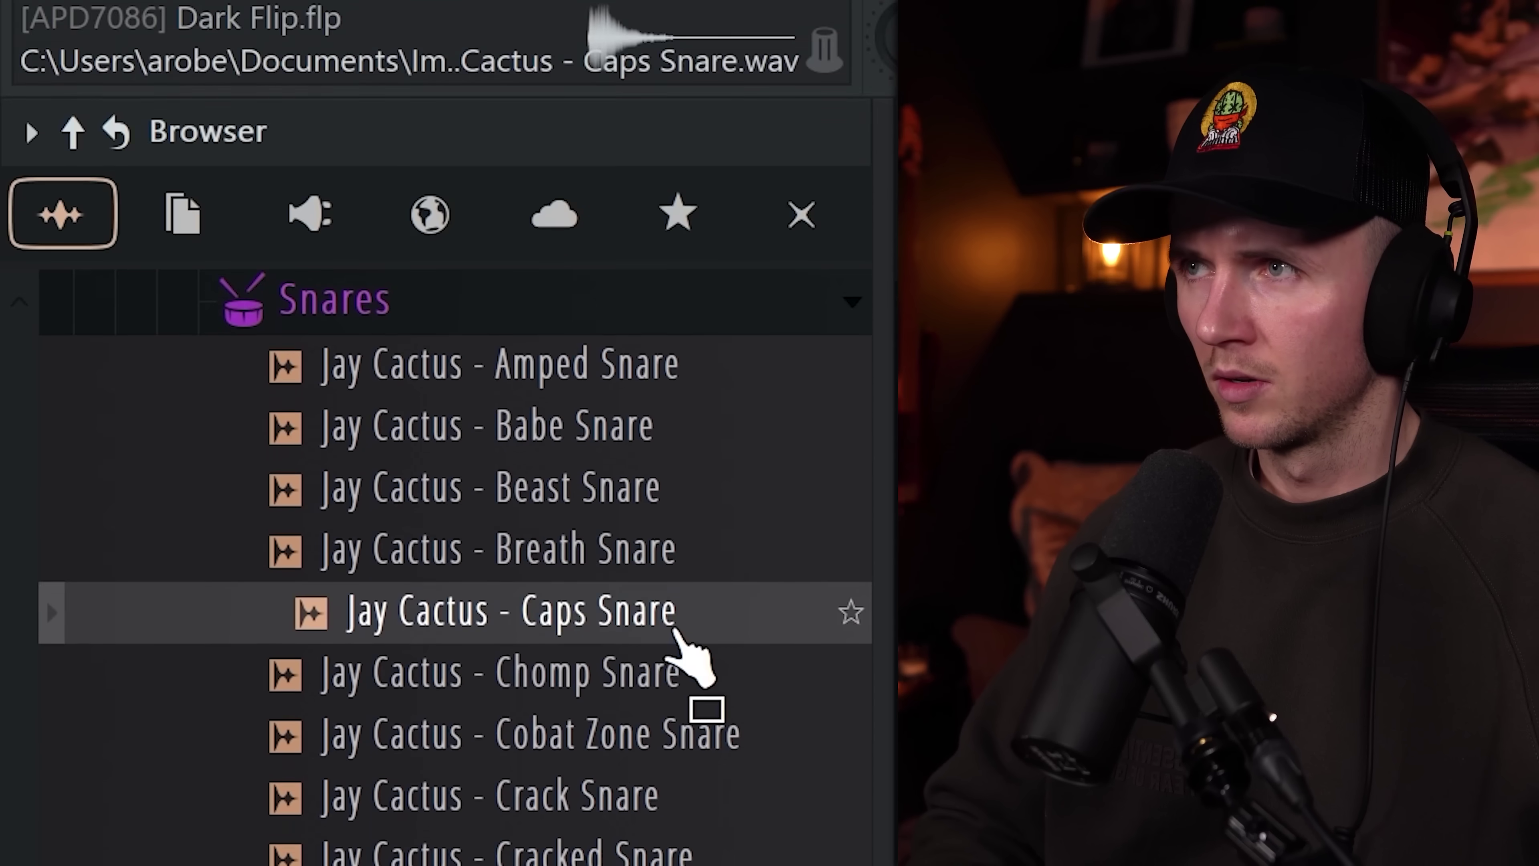
click(636, 405)
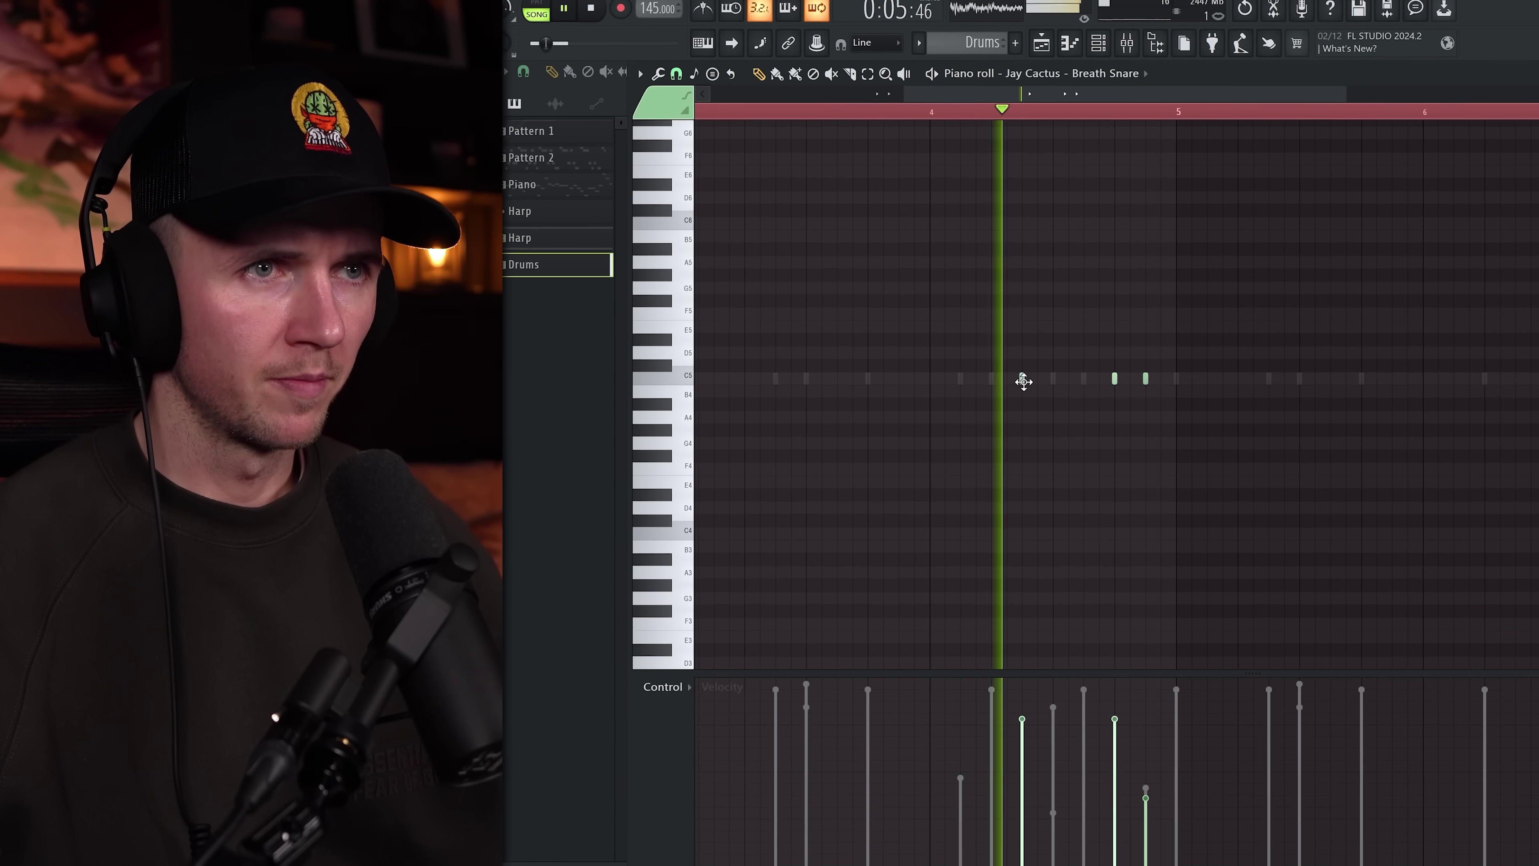
click(416, 805)
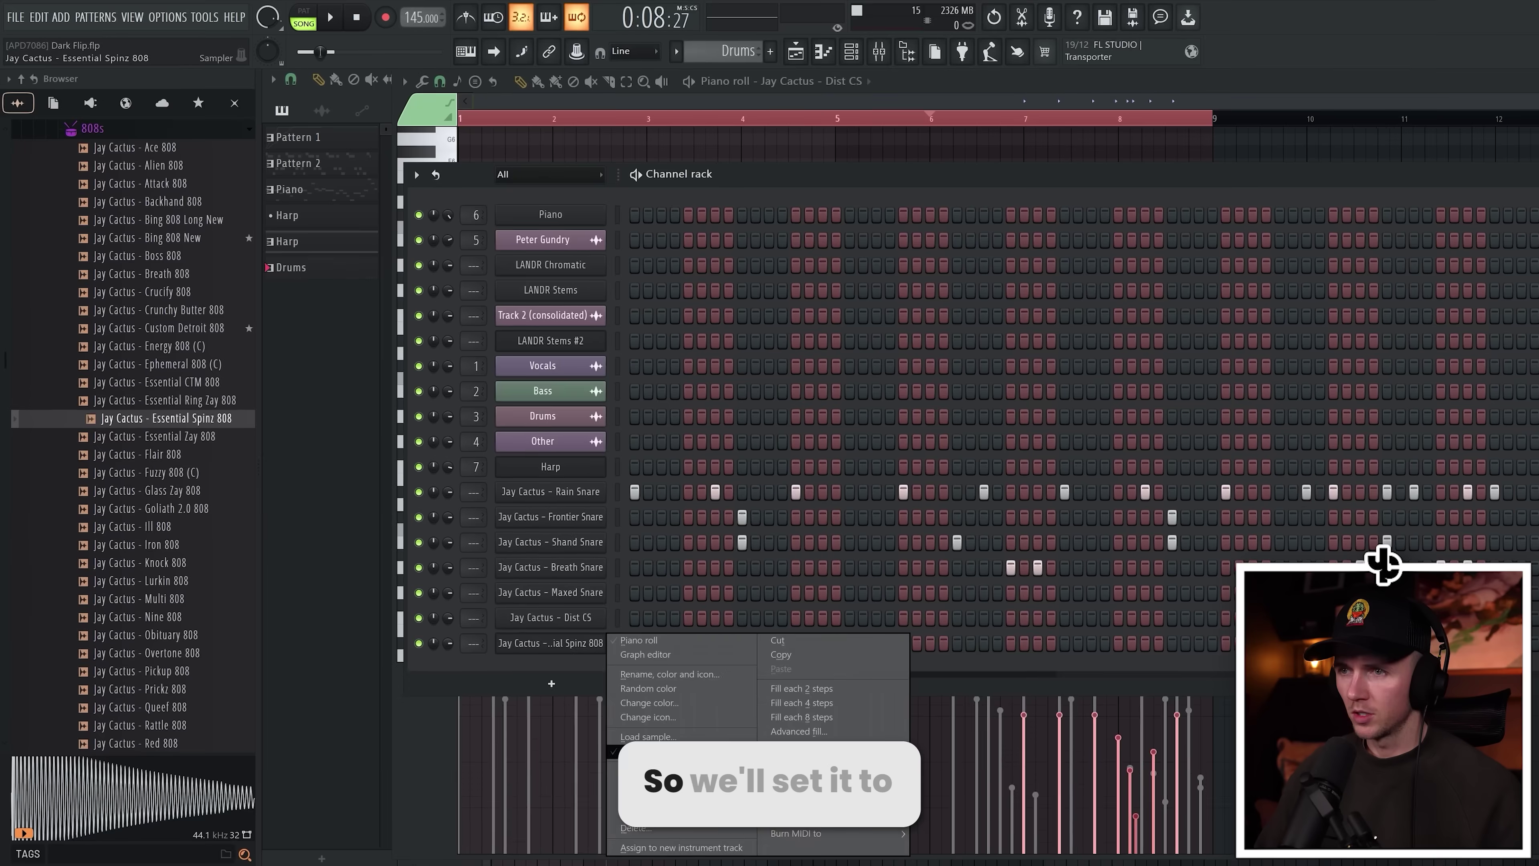
- Check the Essential Spinz 808 volume envelope, then load Buzzer 808 Top Layer from 808 Top Layers
click(591, 658)
click(335, 142)
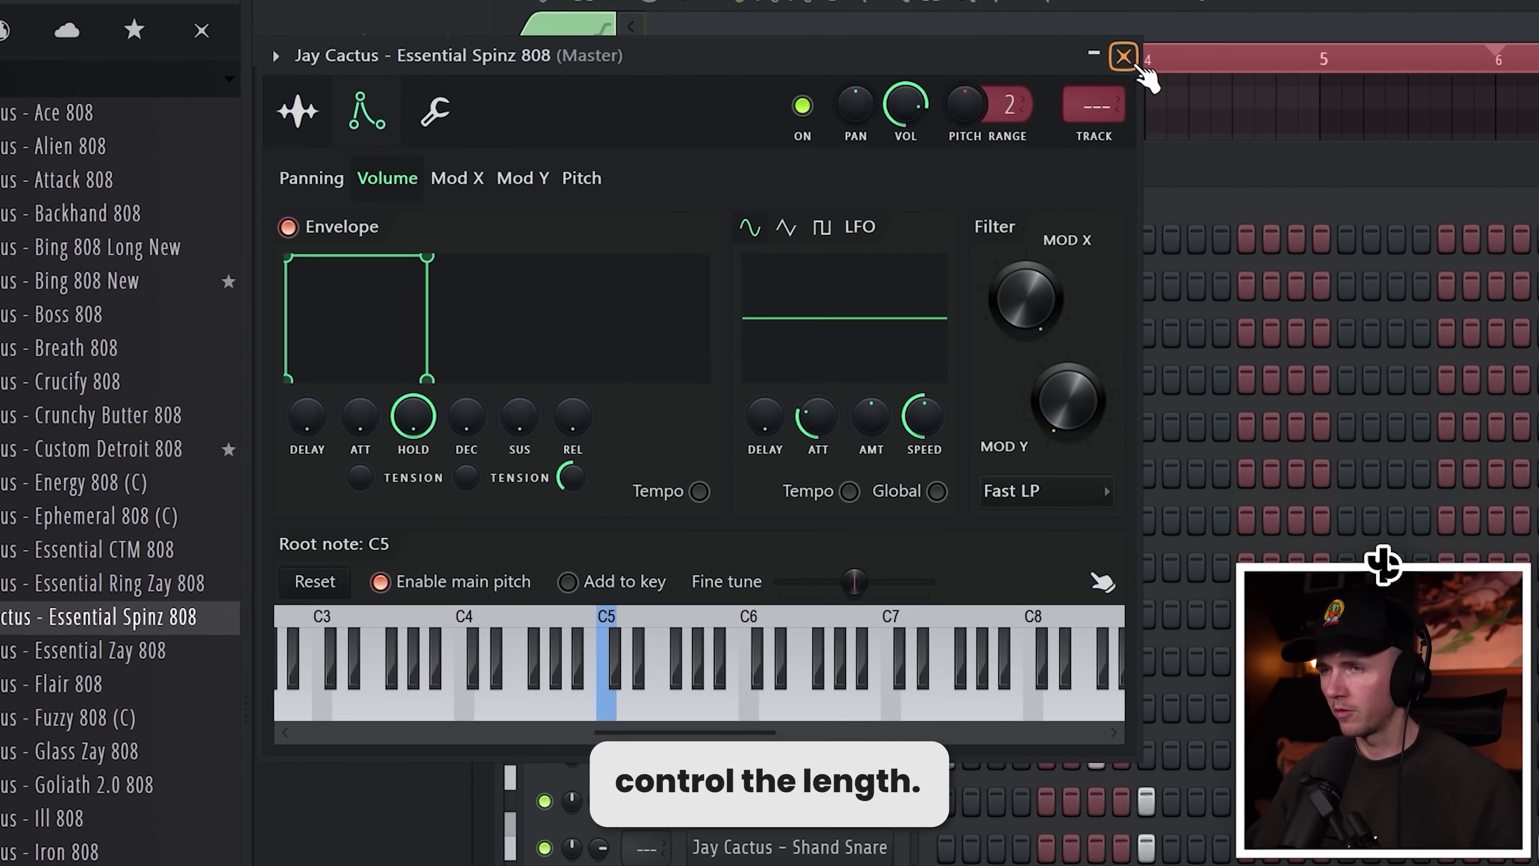
click(1066, 90)
click(37, 414)
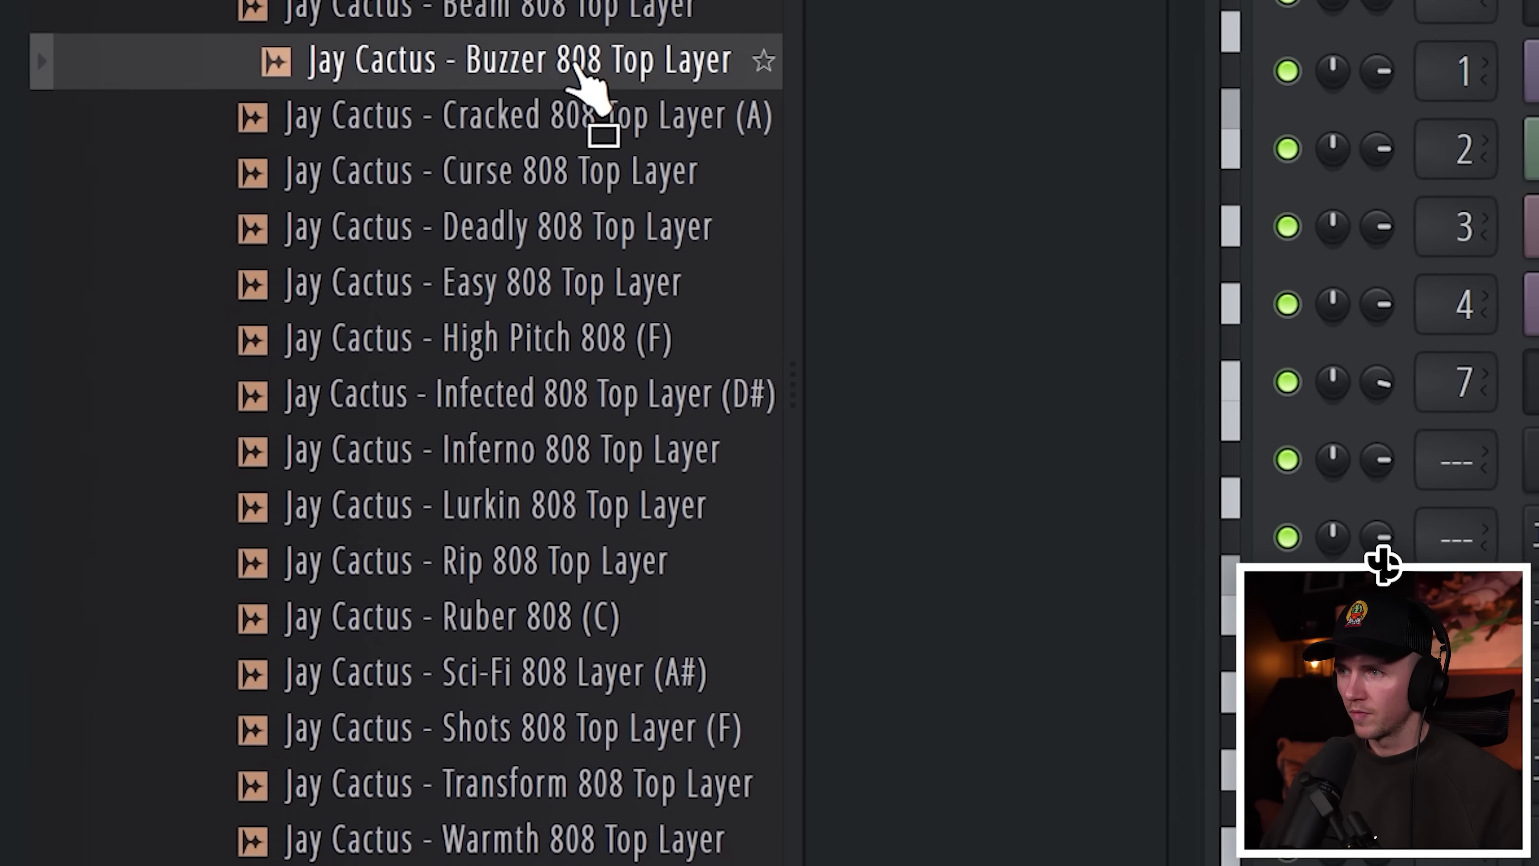
click(582, 59)
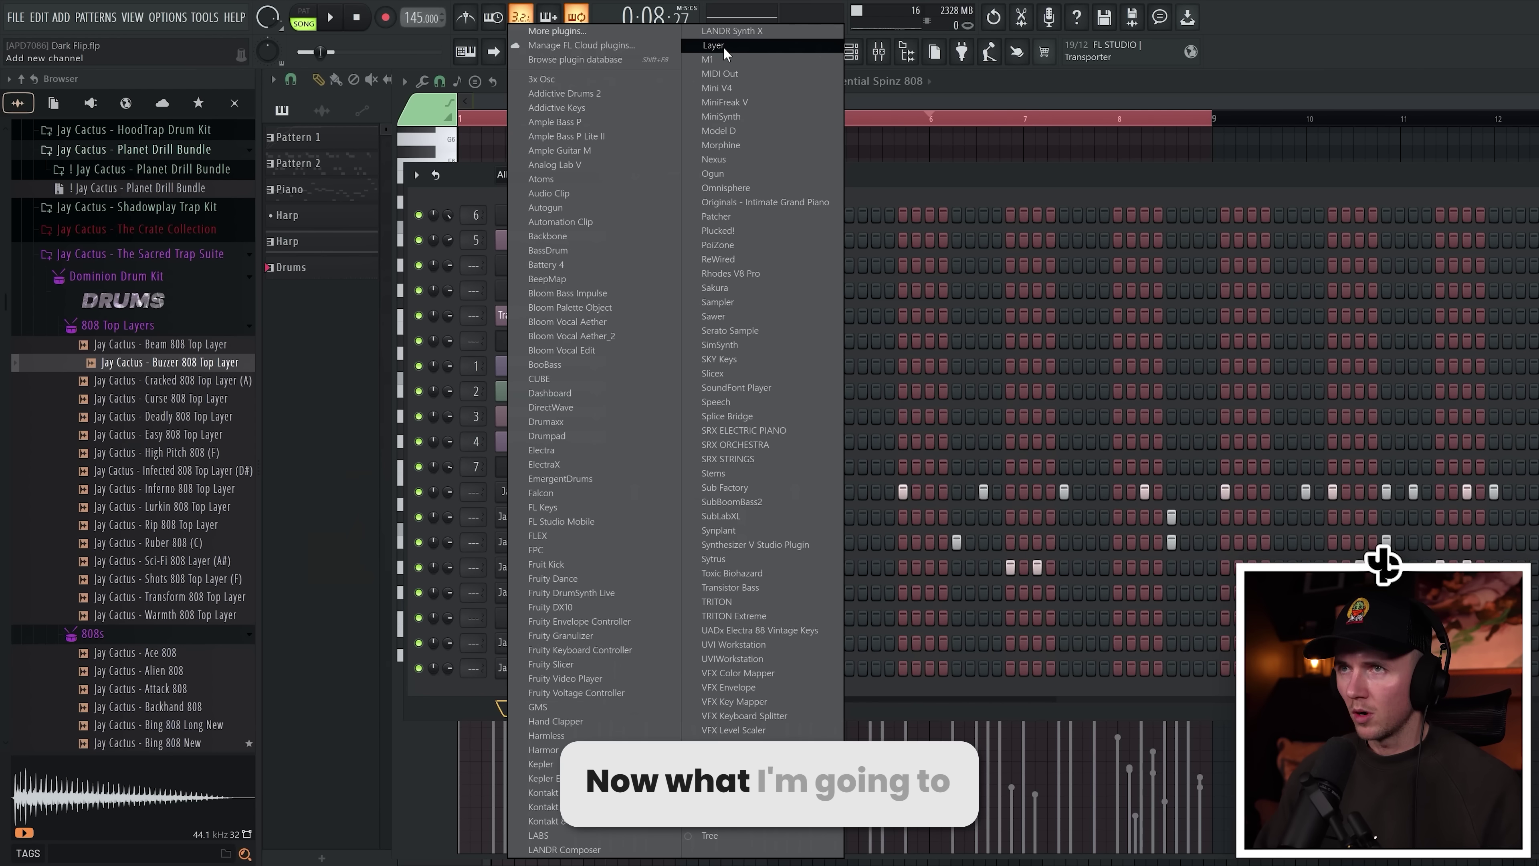
- Create a Layer channel for the 808s, lengthen its last D5 note and play it back
click(642, 431)
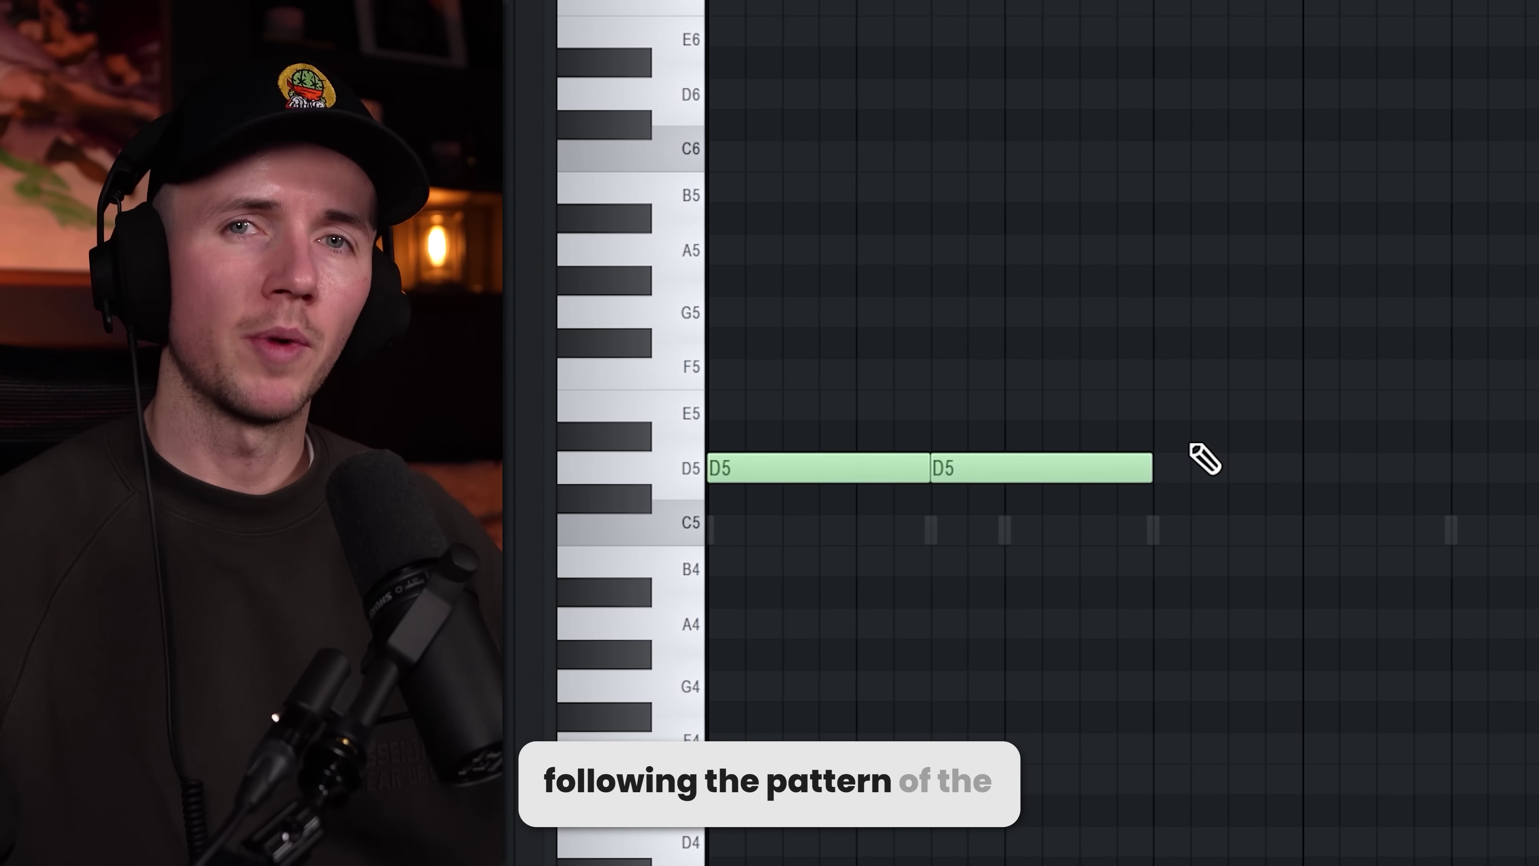
key(space)
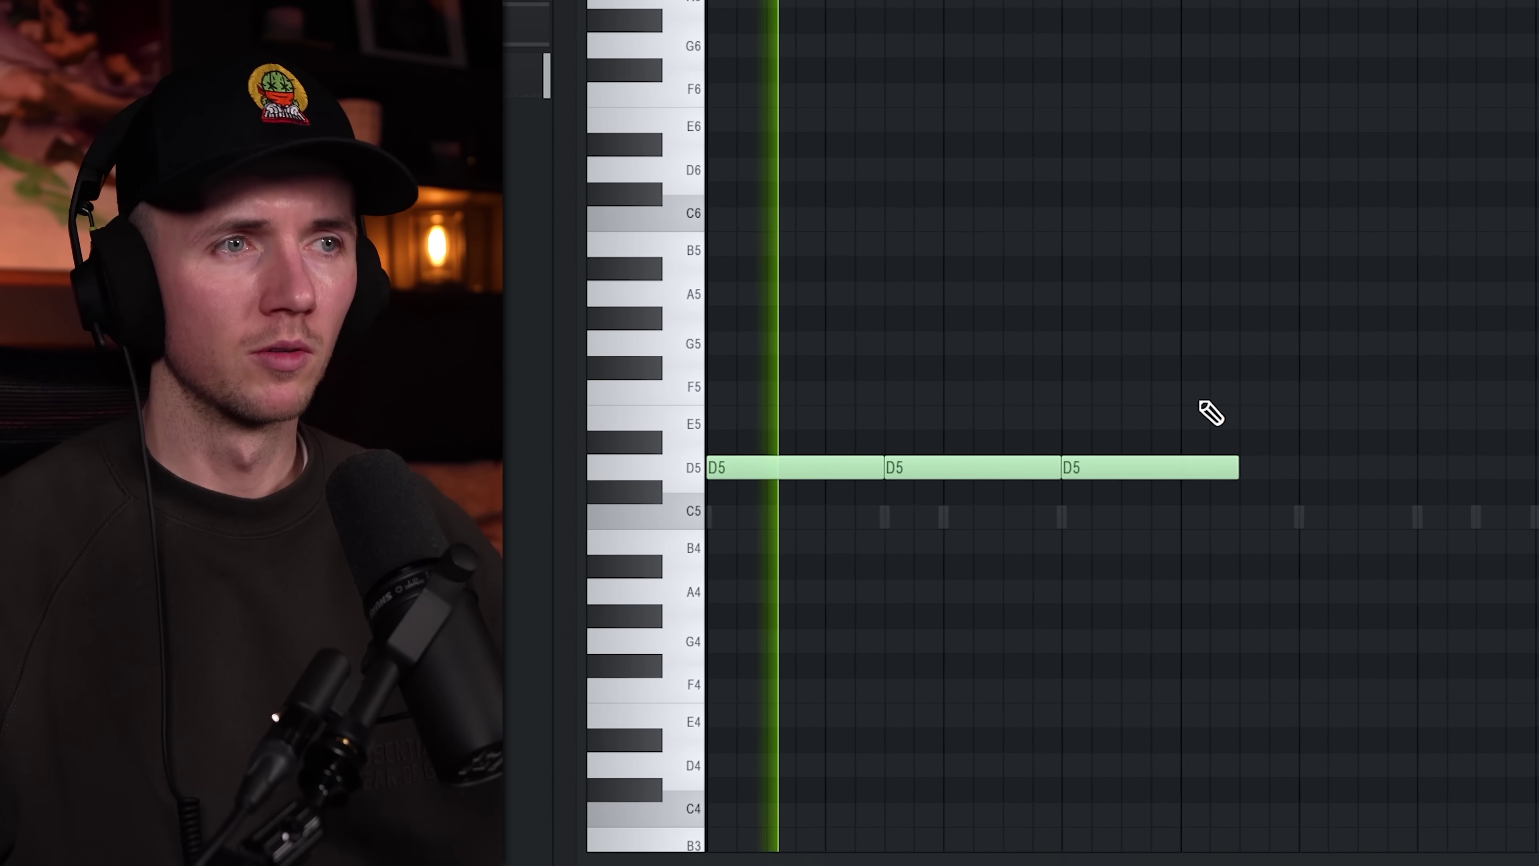
drag(1333, 468, 1404, 474)
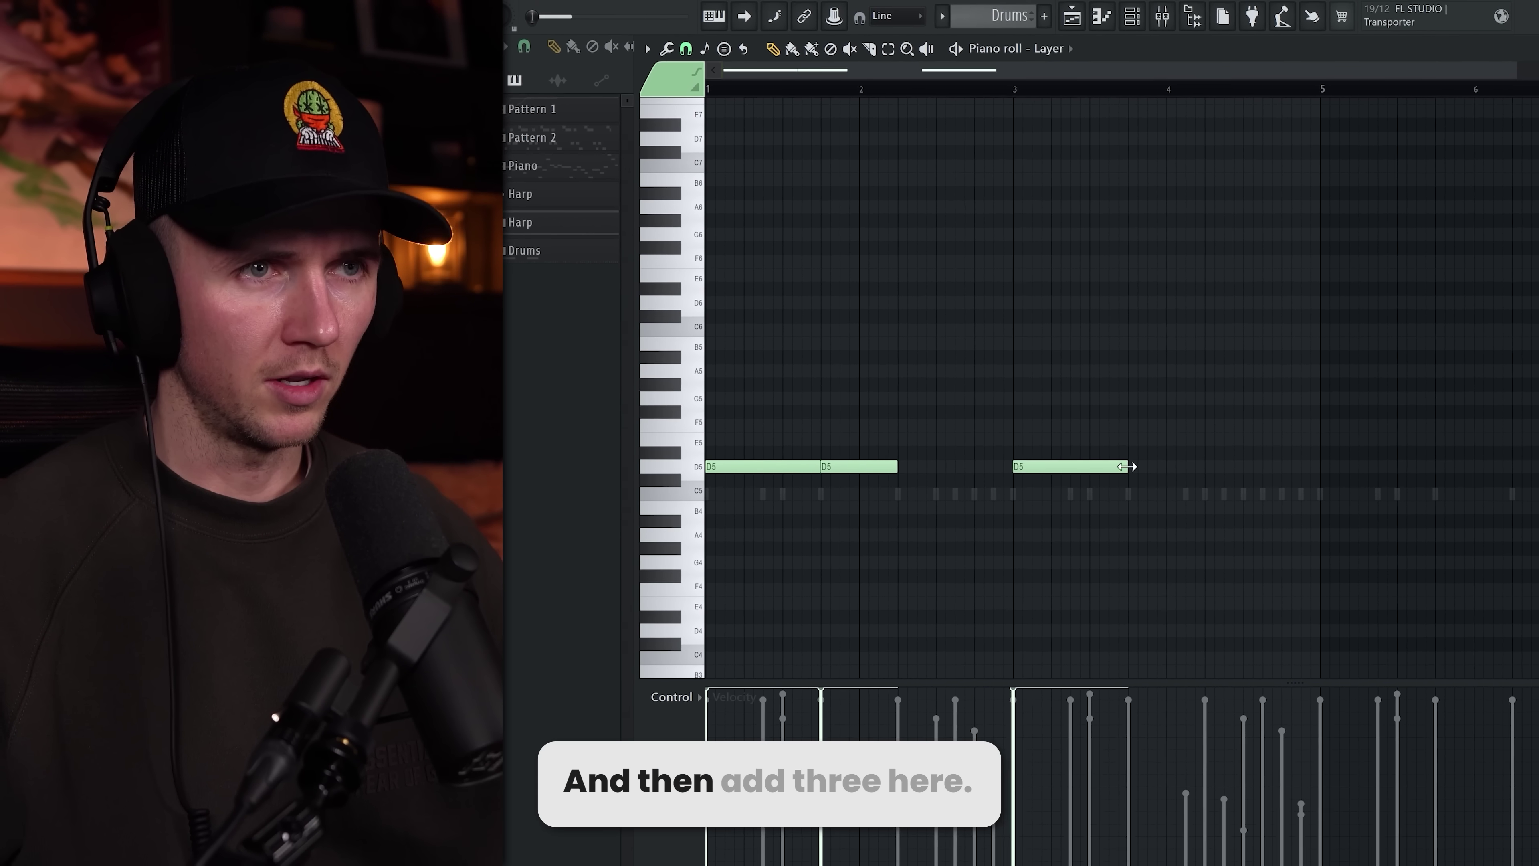
key(space)
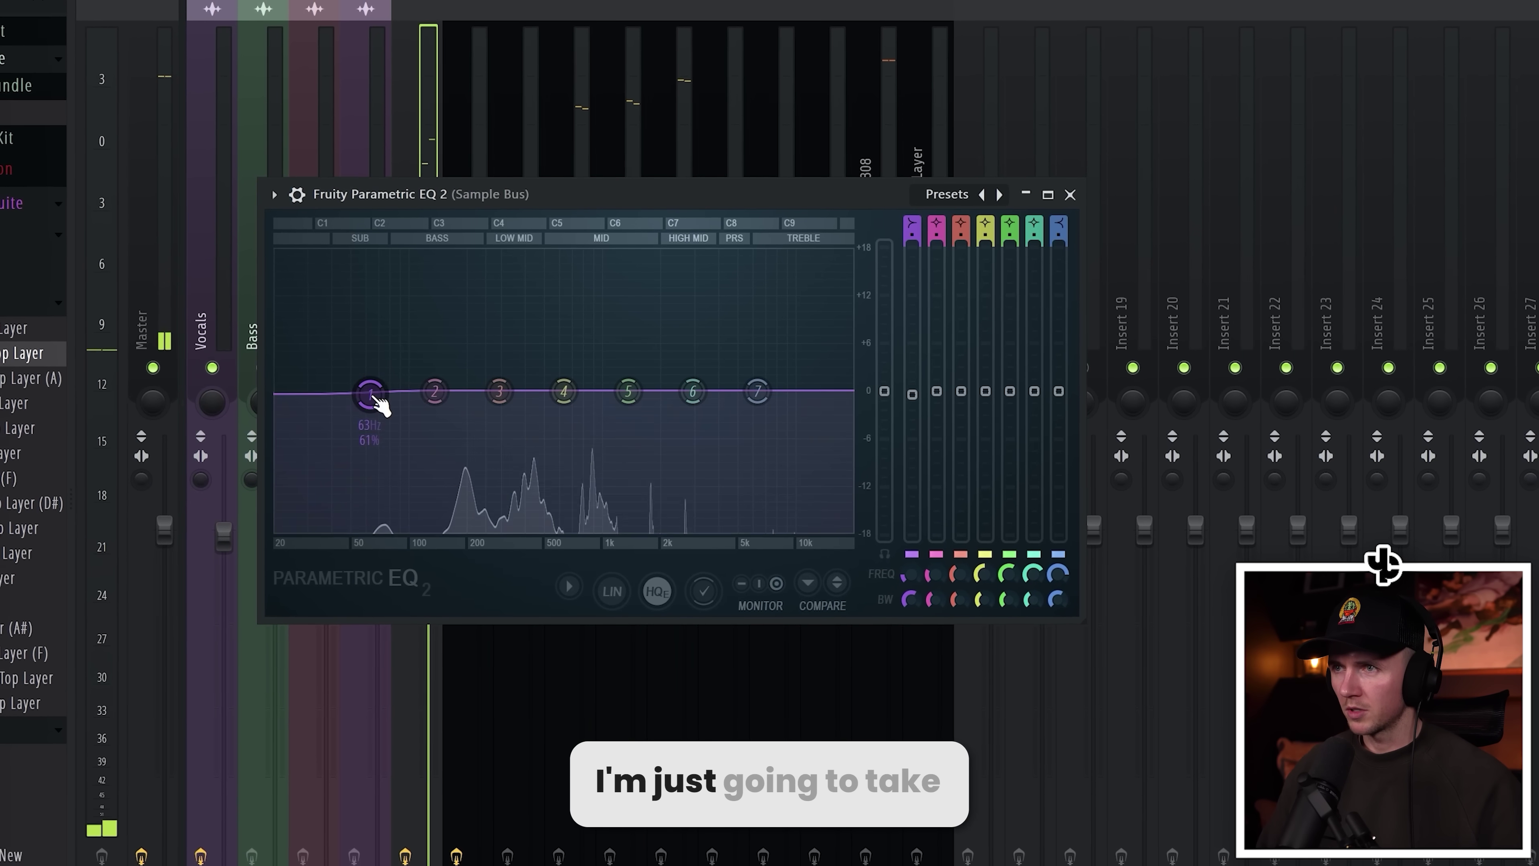
- Make EQ band 1 a steep slope cutting the sub lows and boost a low-mid peak with band 3
click(489, 469)
drag(373, 393, 374, 447)
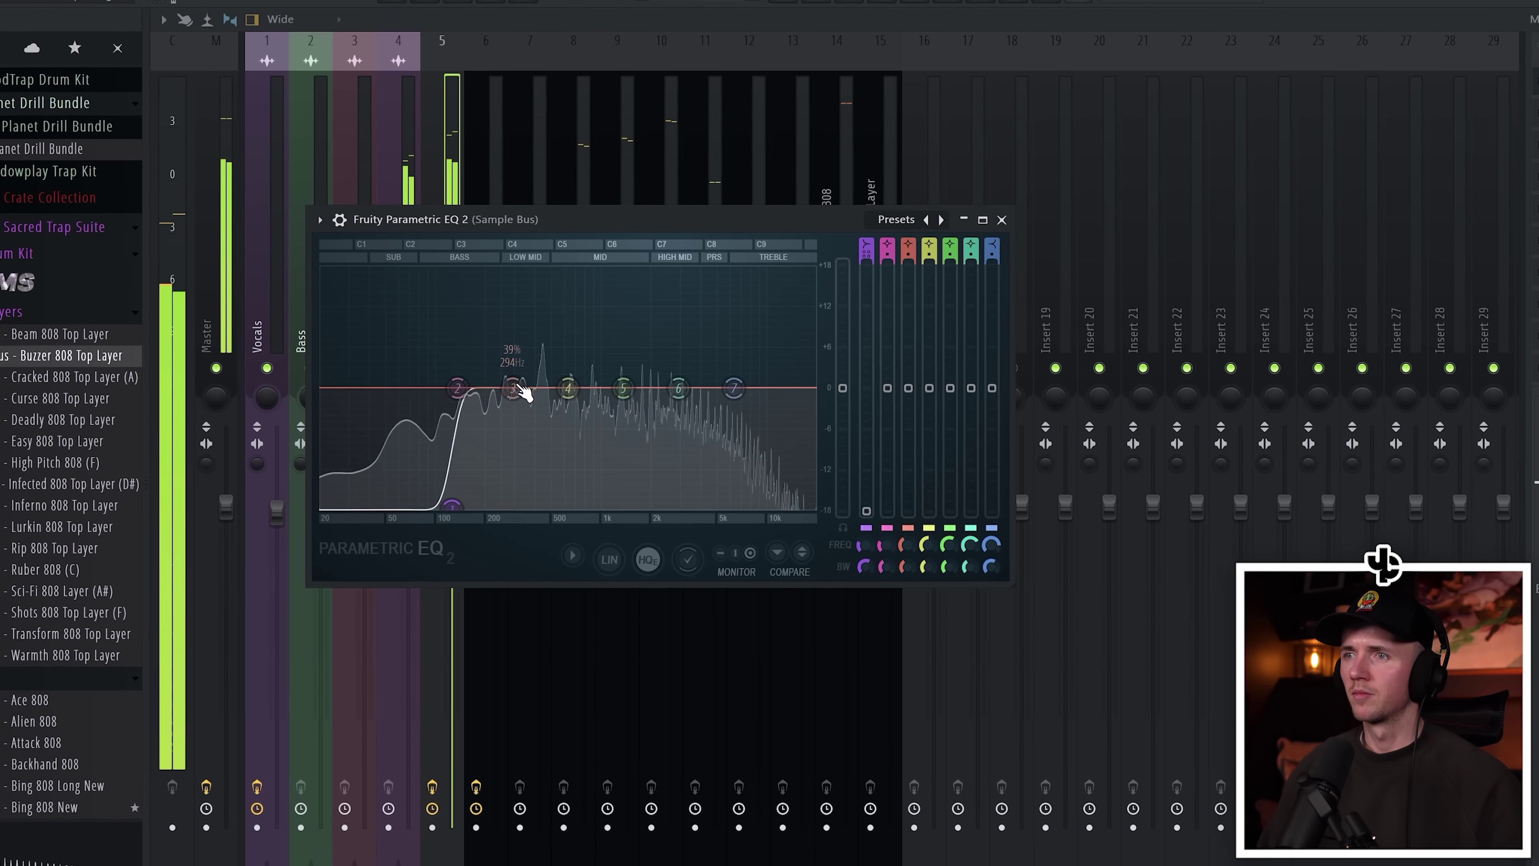
mouse_move(515, 388)
mouse_down()
mouse_move(486, 285)
mouse_move(538, 303)
mouse_move(538, 387)
mouse_up()
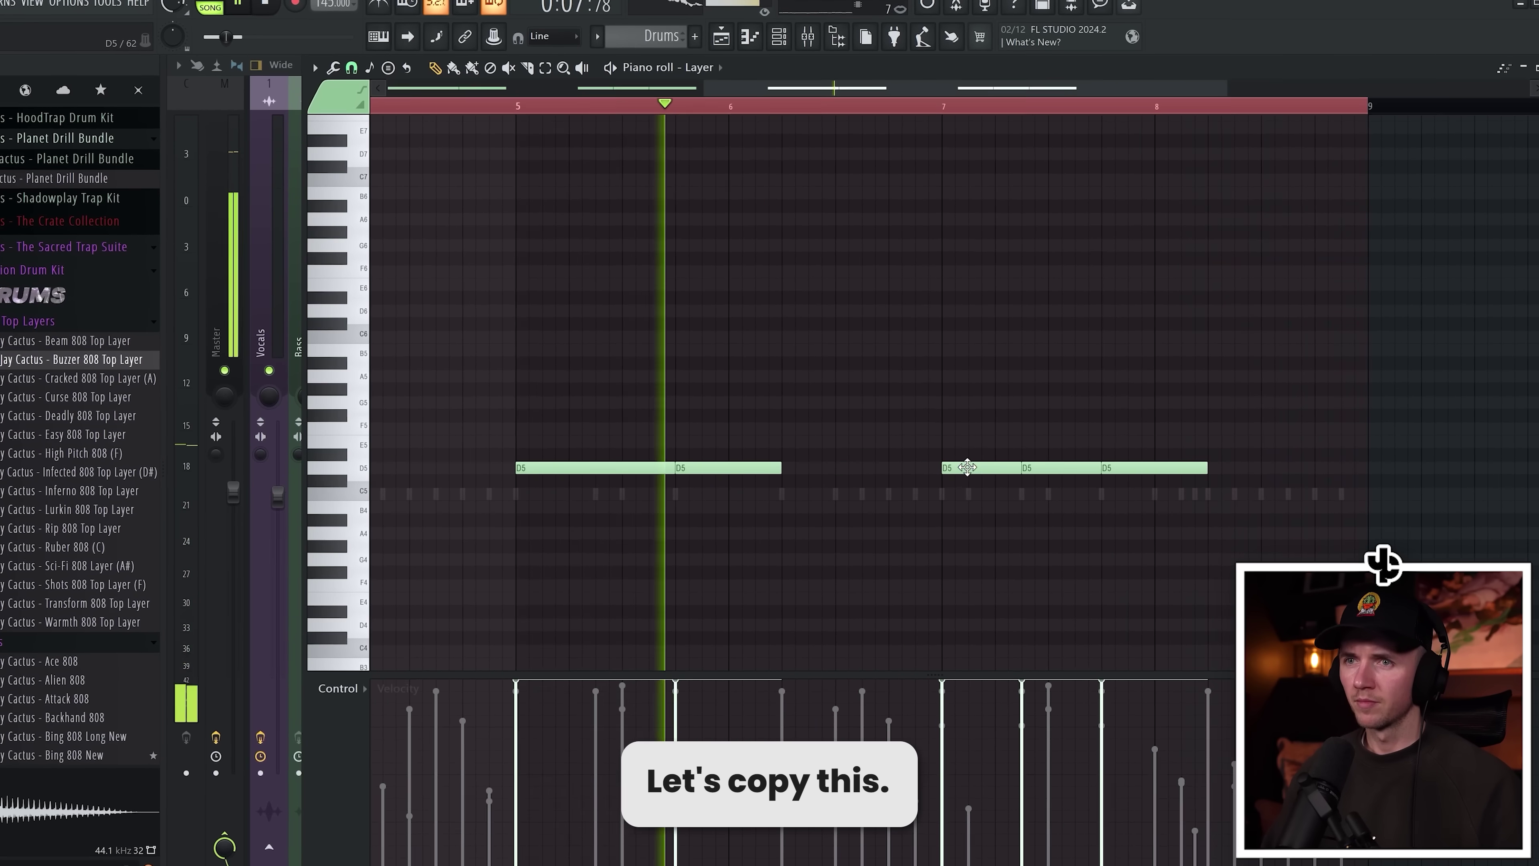
- Select the D5 notes near bar 7 and raise the two final notes to G5
scroll(1012, 443, down, 3)
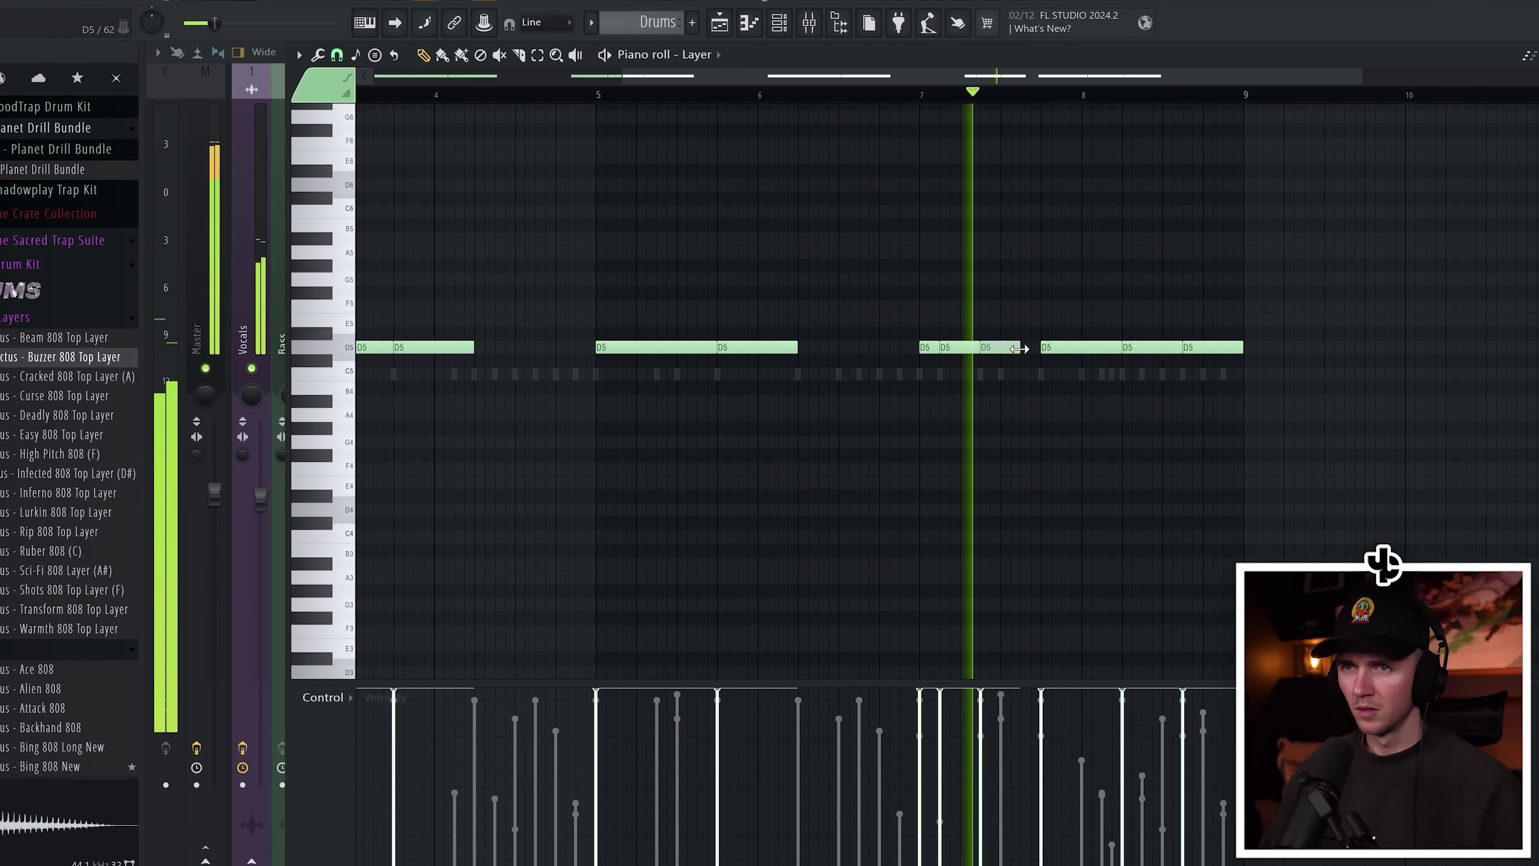
ctrl+click(1021, 342)
key(space)
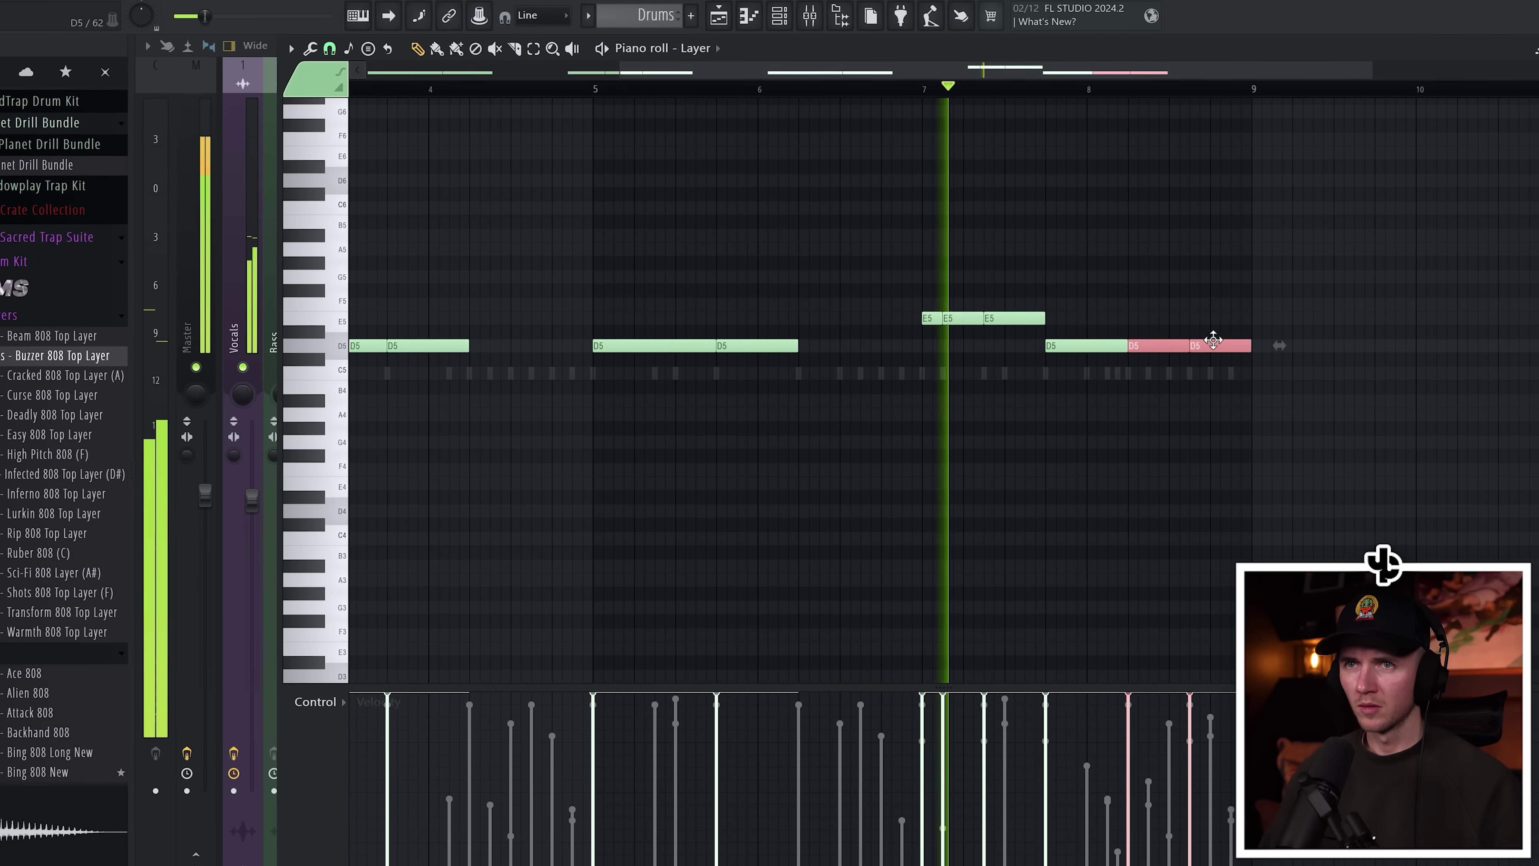
drag(1185, 344, 1217, 281)
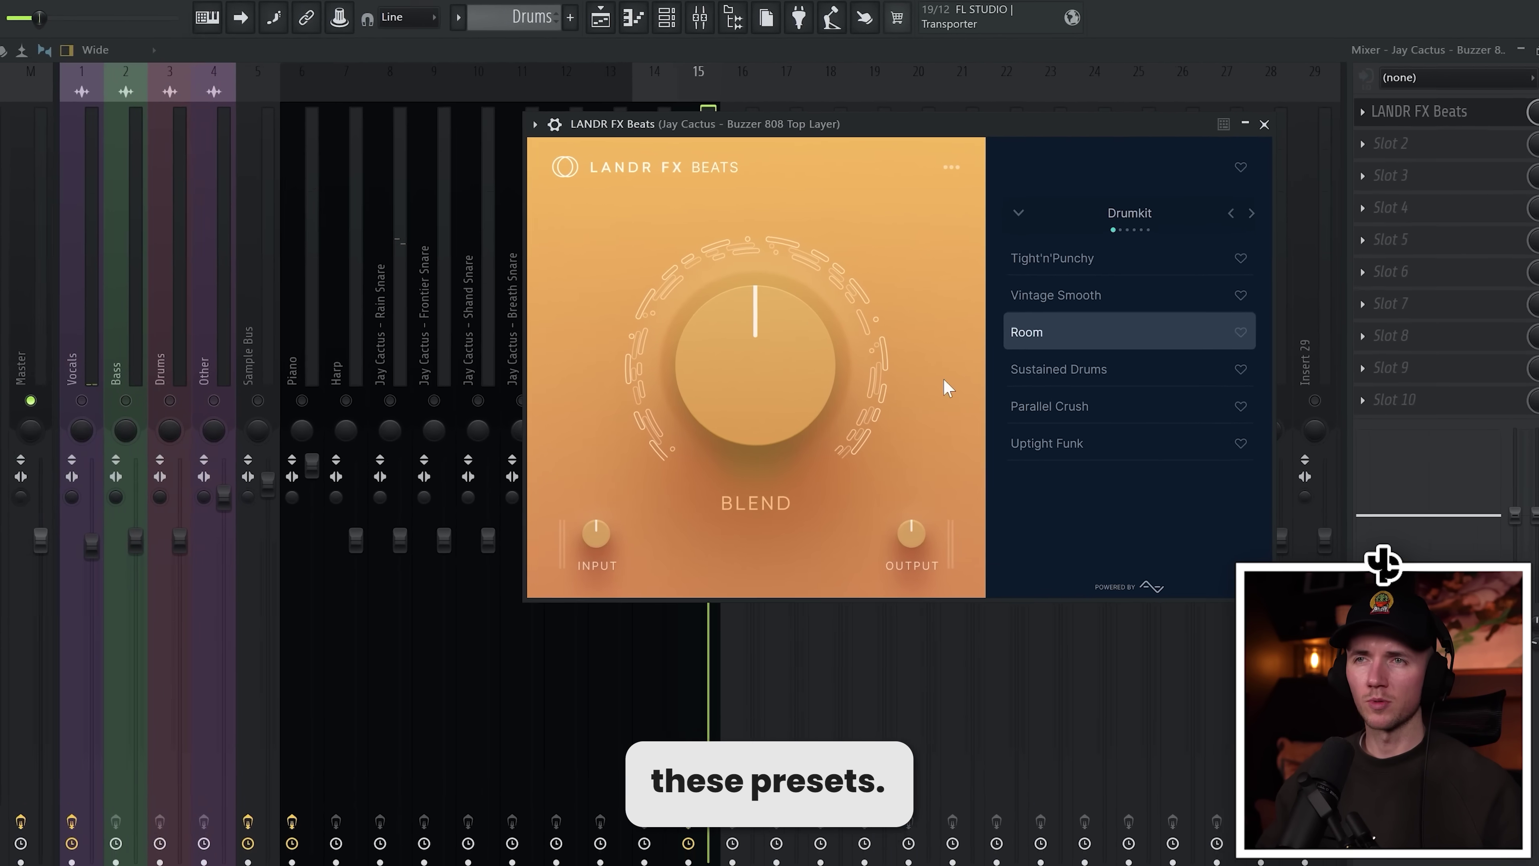
- Raise LANDR FX Beats Blend to about 75.8% and cut lows below about 682 Hz
scroll(773, 359, up, 5)
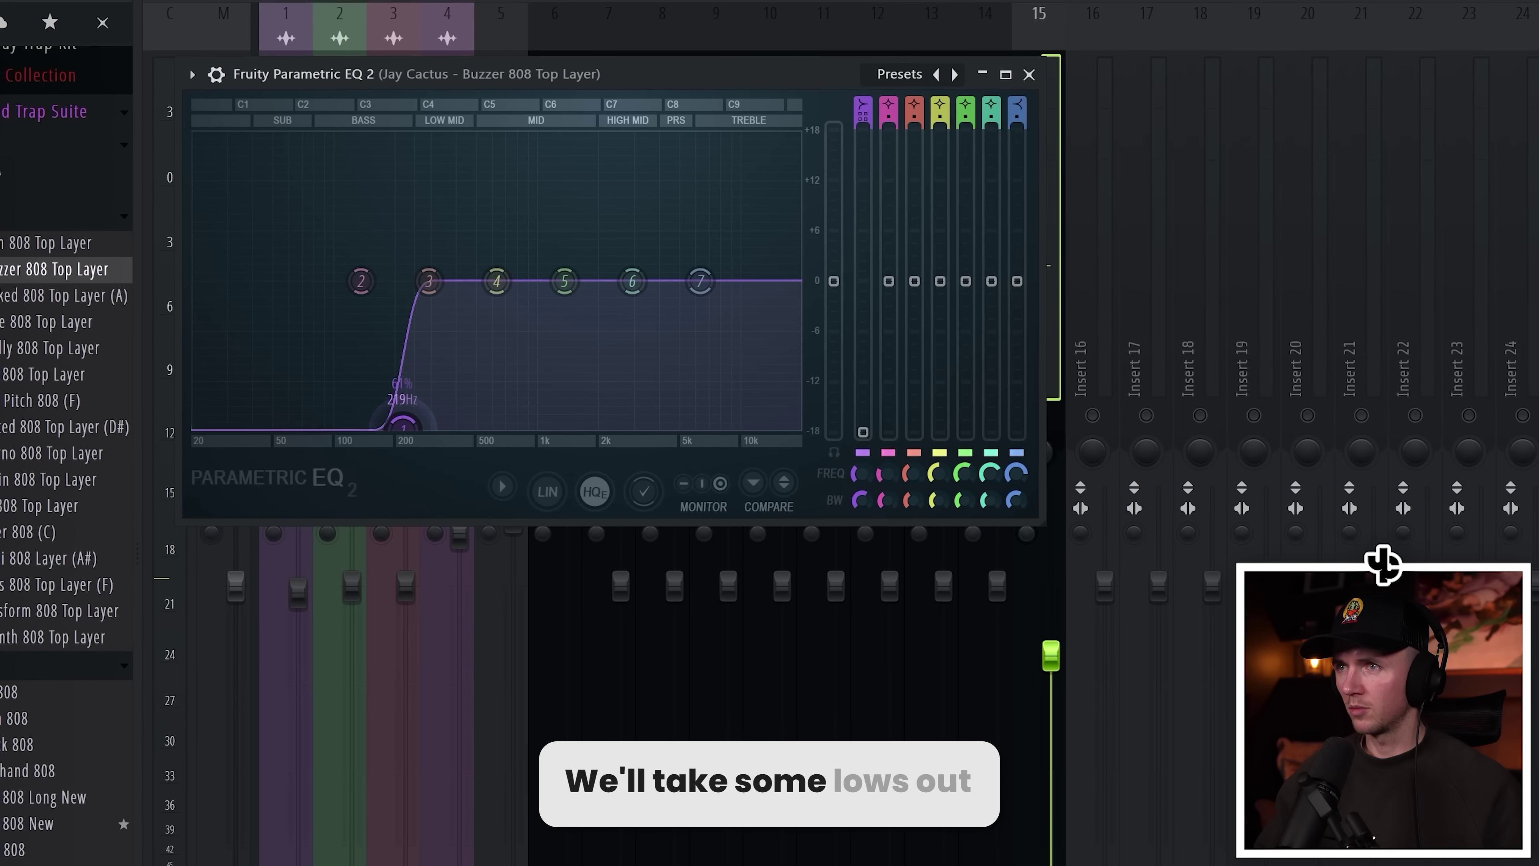
drag(402, 417, 501, 400)
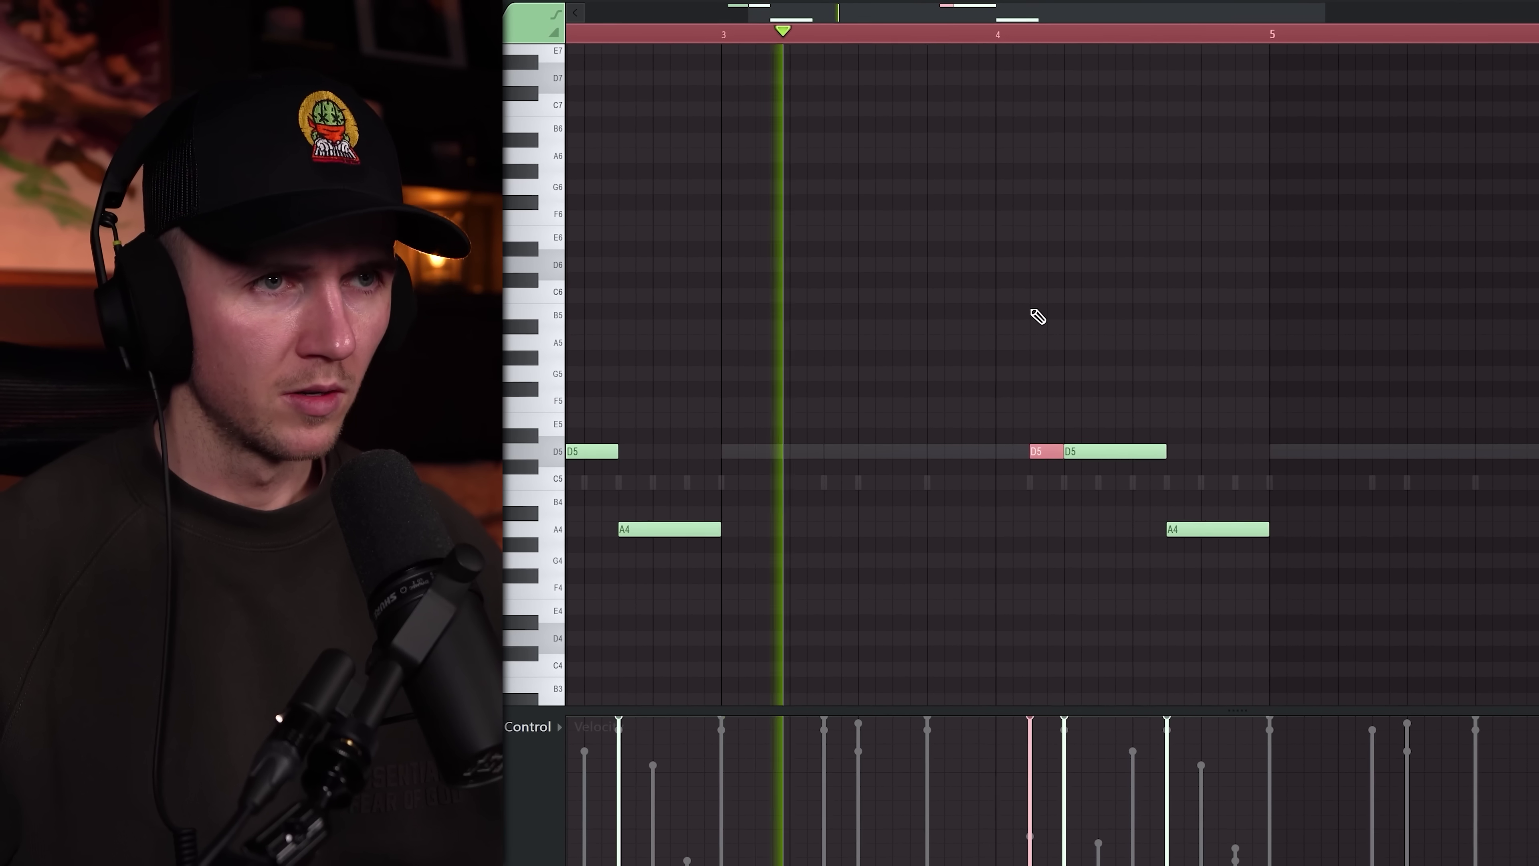
- Shift a note up an octave to D6 and duplicate the 808 notes into bars 5–9
key(ctrl+Up)
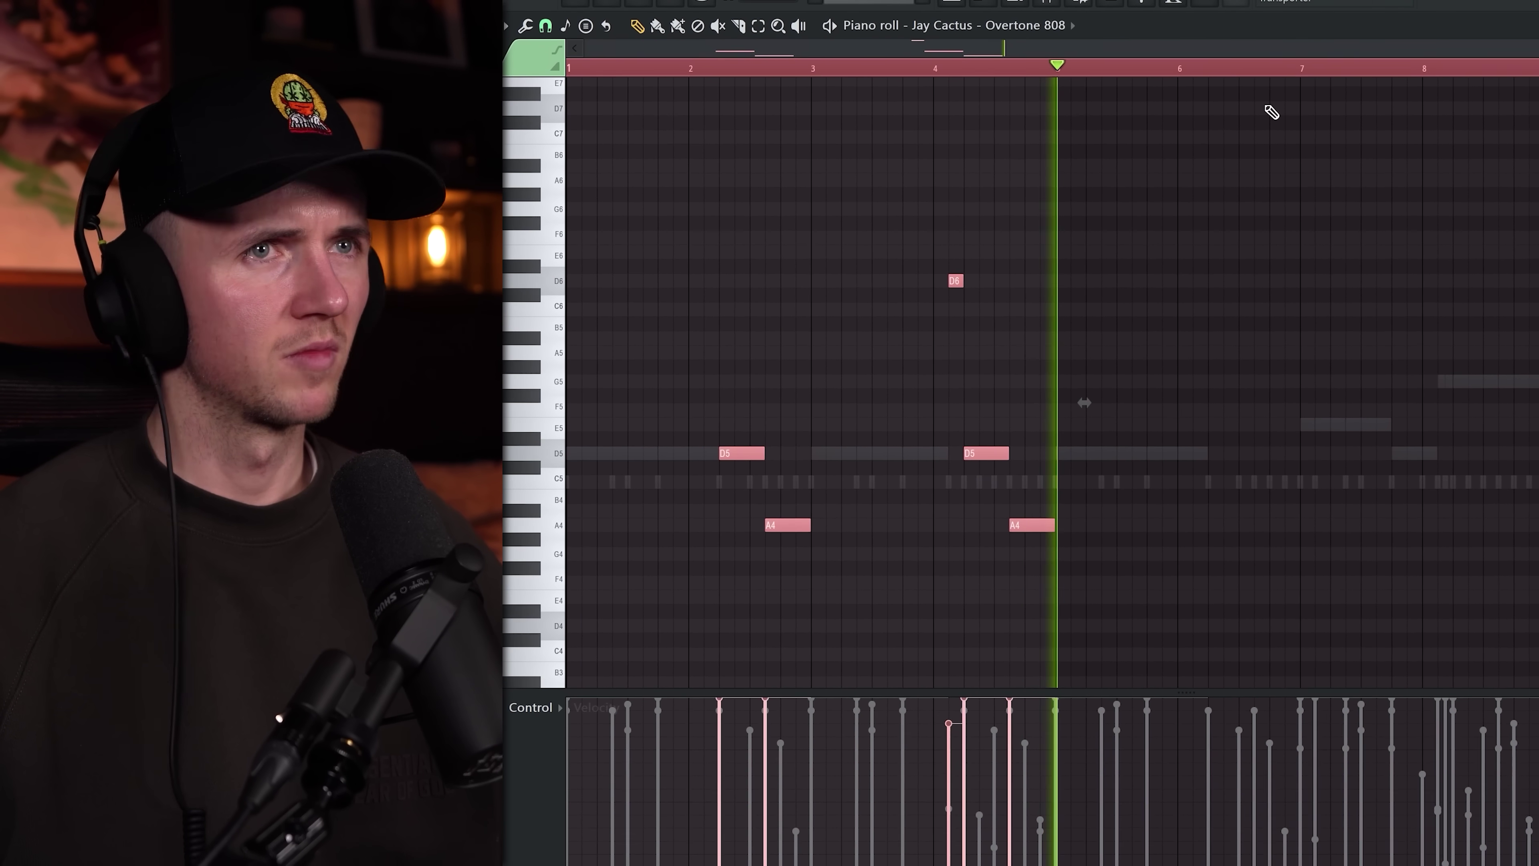
key(ctrl+b)
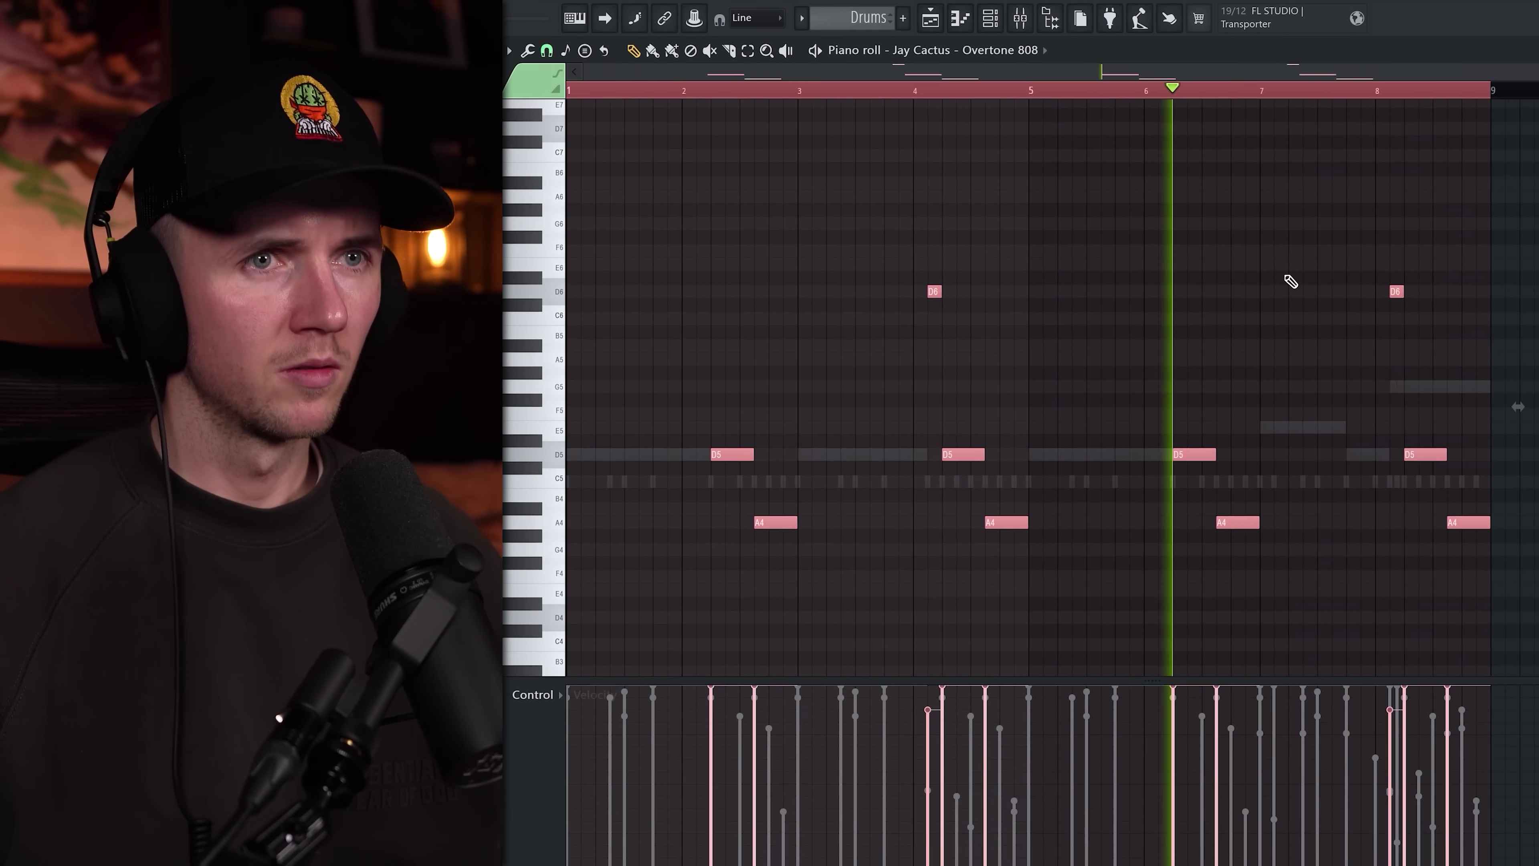
scroll(1262, 354, up, 1)
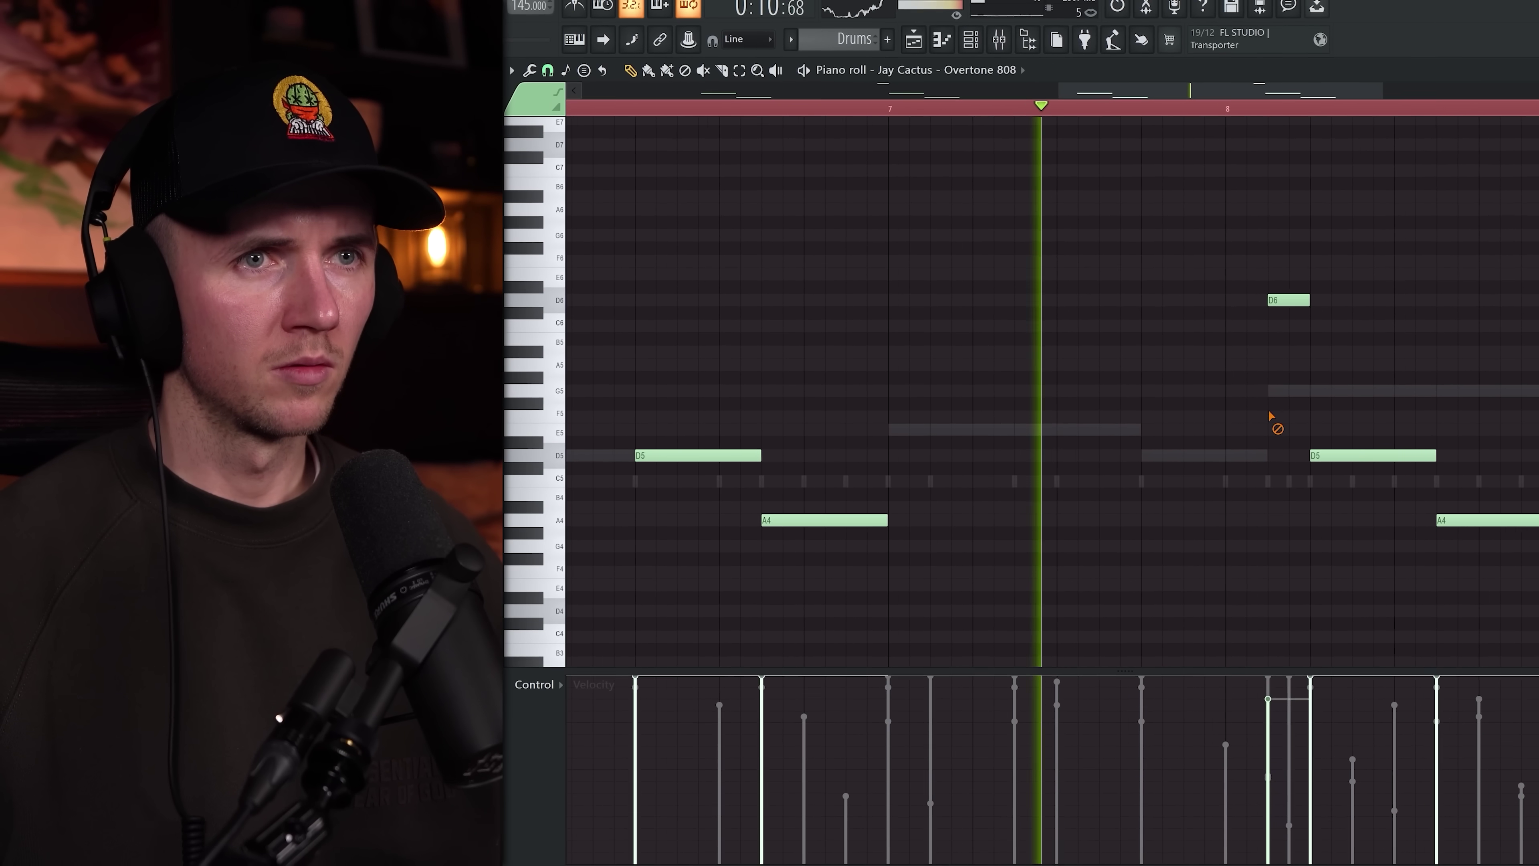
scroll(1446, 326, down, 3)
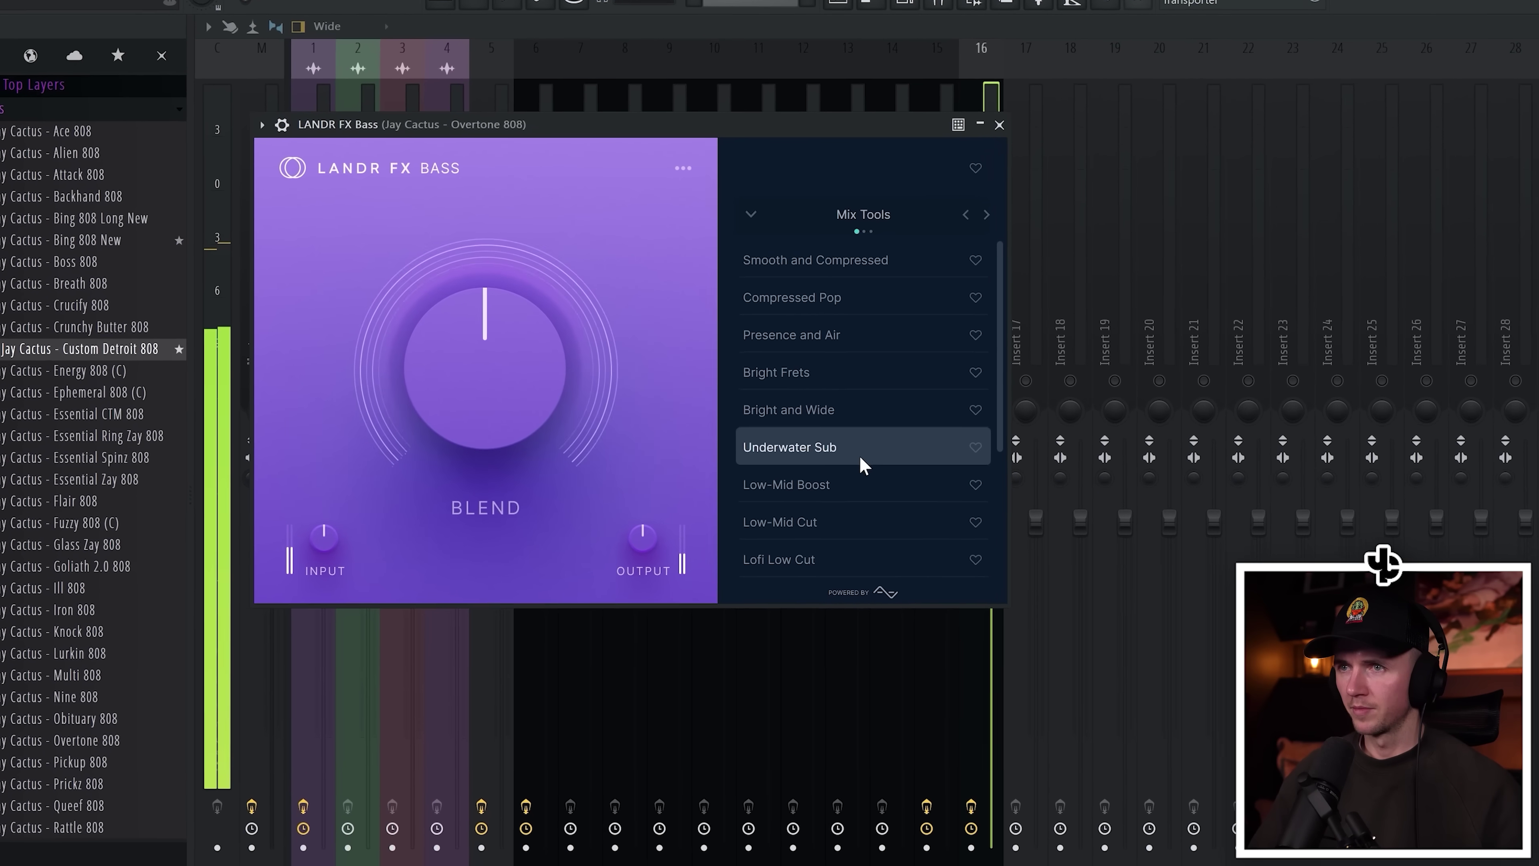
- Apply LANDR FX Bass's Underwater Sub preset, then browse the Modulation FX preset page
click(789, 436)
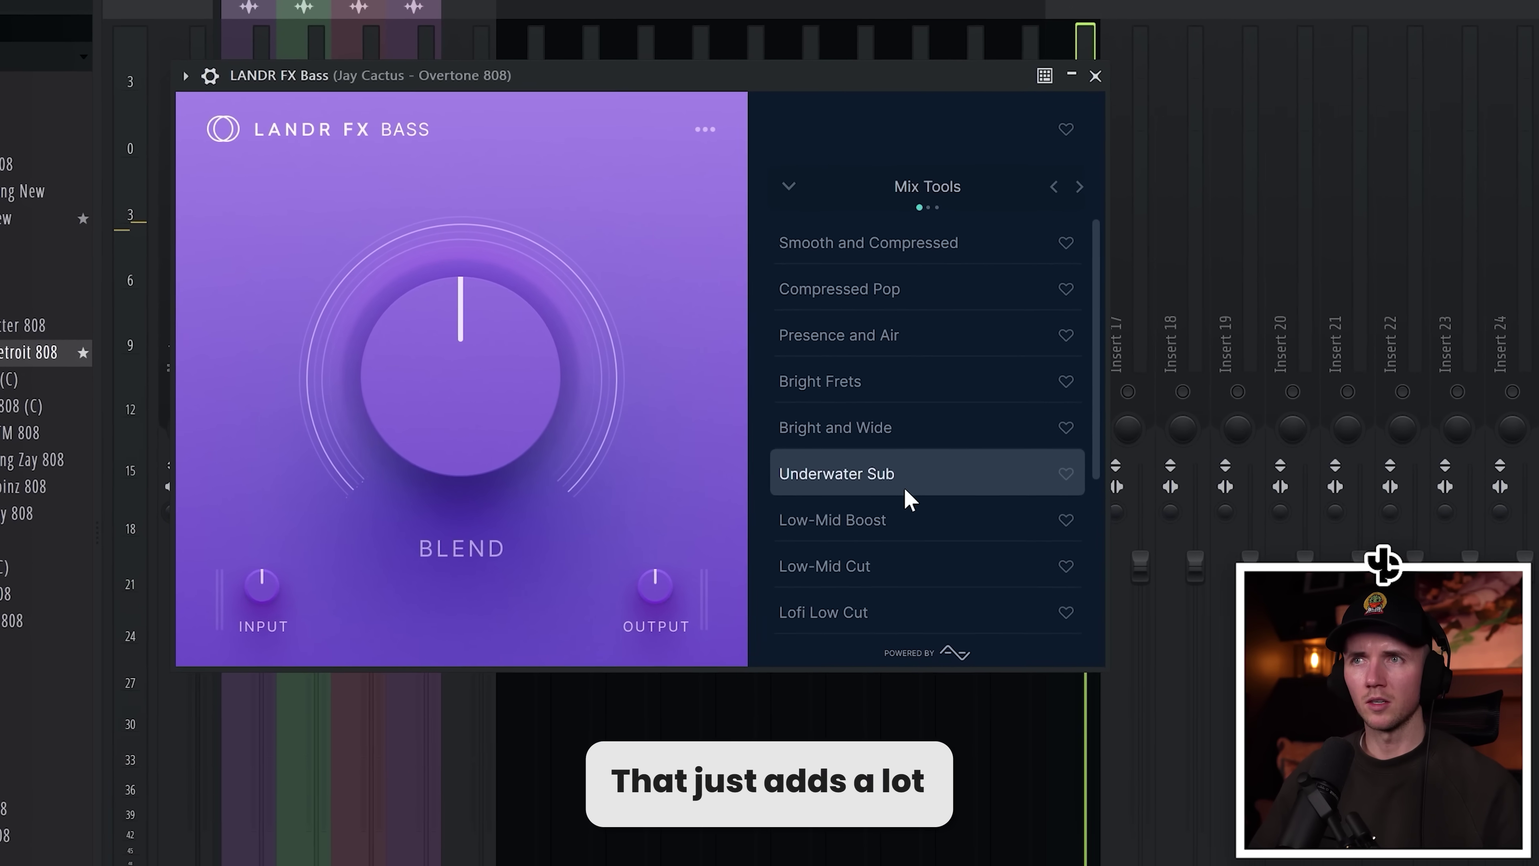
click(1015, 199)
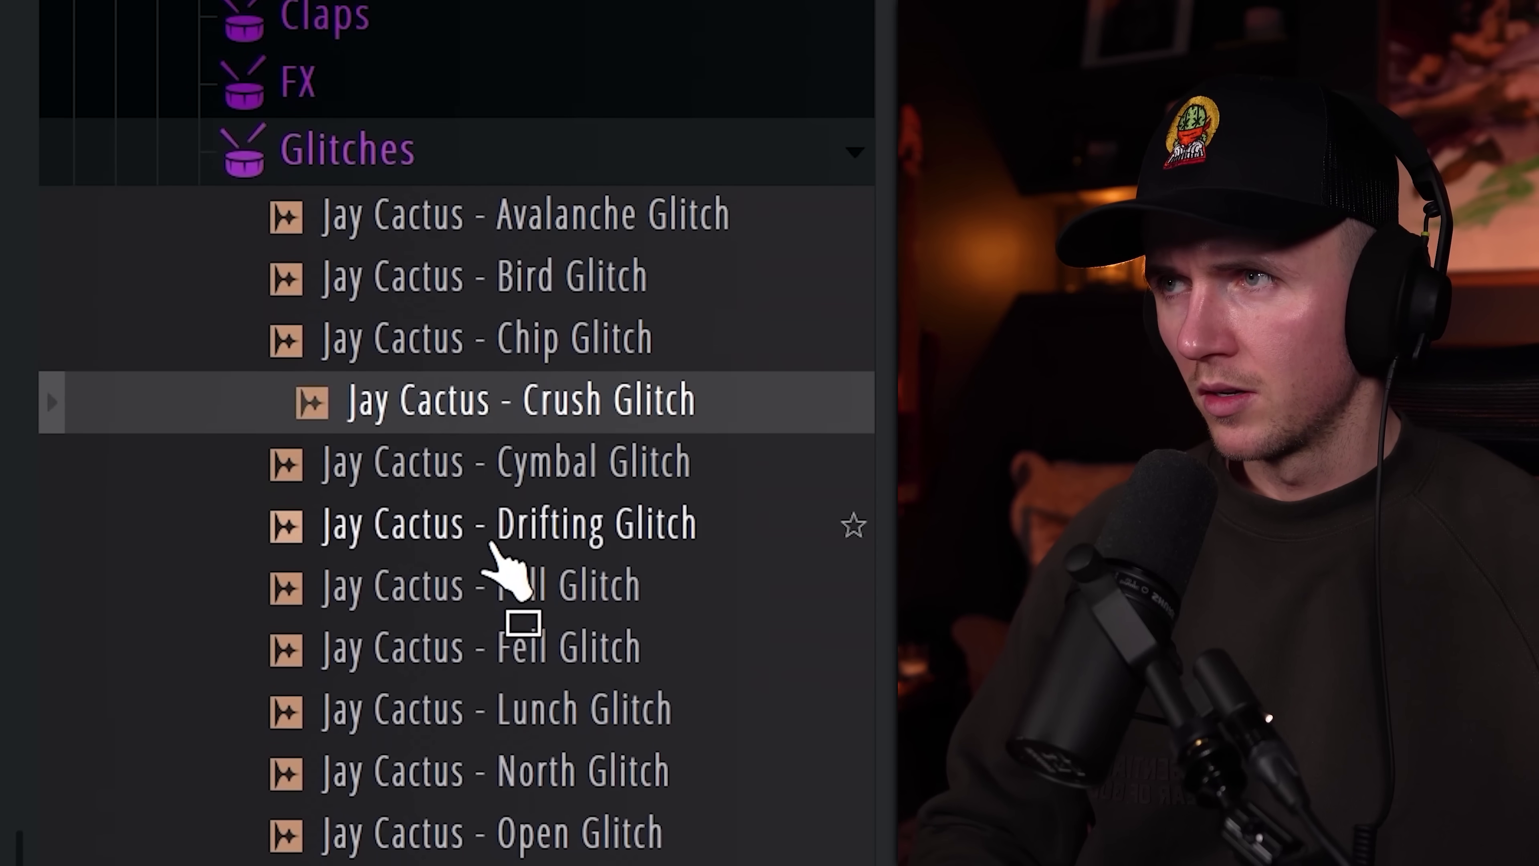
- Audition the Drifting Glitch sample from the Glitches folder
click(492, 539)
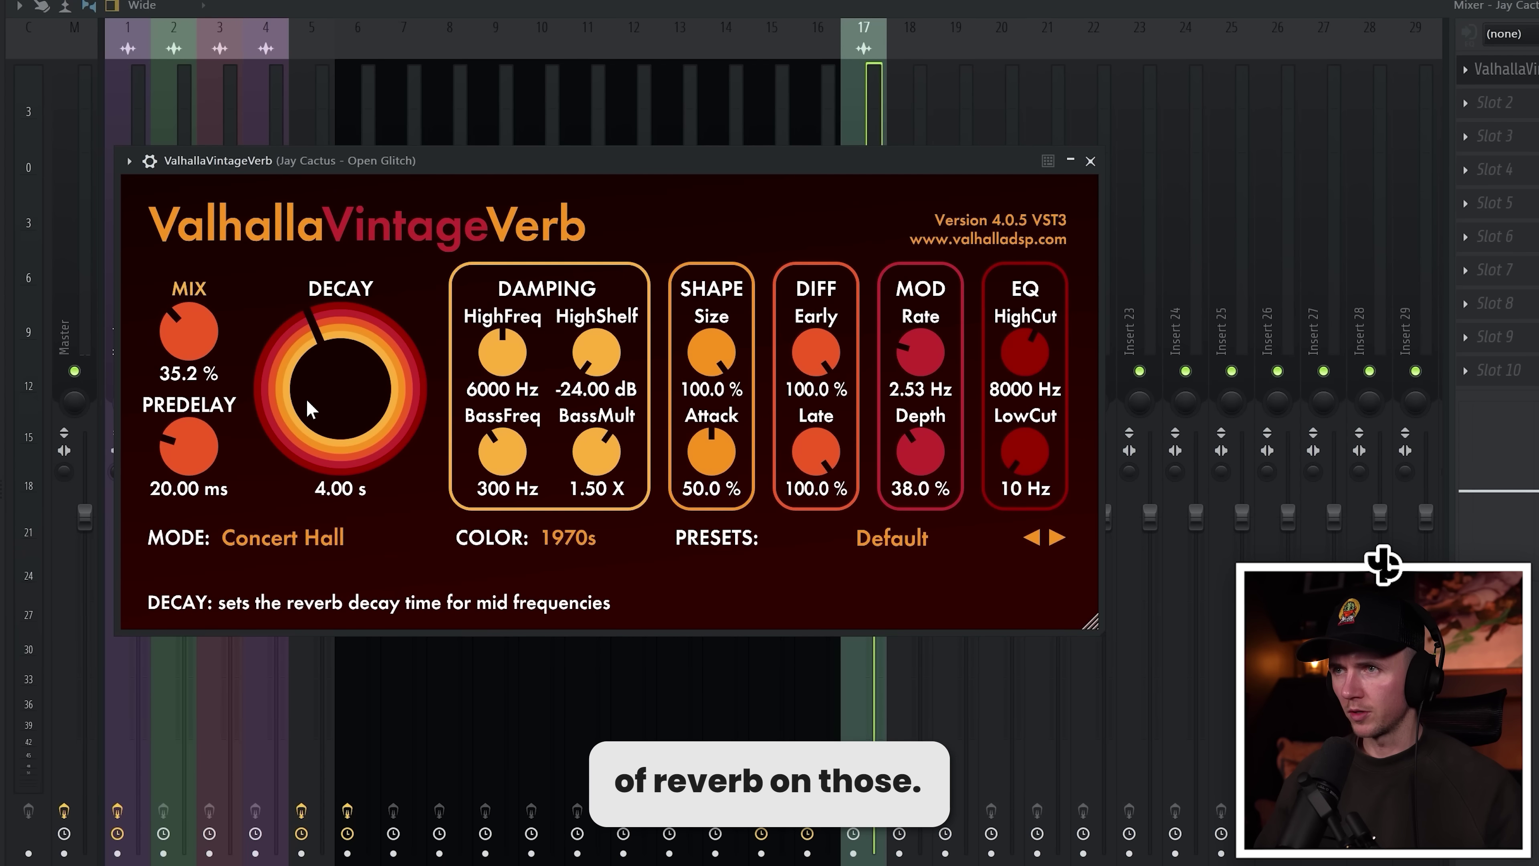
- Set the ValhallaVintageVerb decay to 1.82 s, mix to 26.6 % and low cut to 440 Hz
drag(310, 409, 310, 460)
drag(188, 333, 188, 364)
drag(1024, 452, 1010, 383)
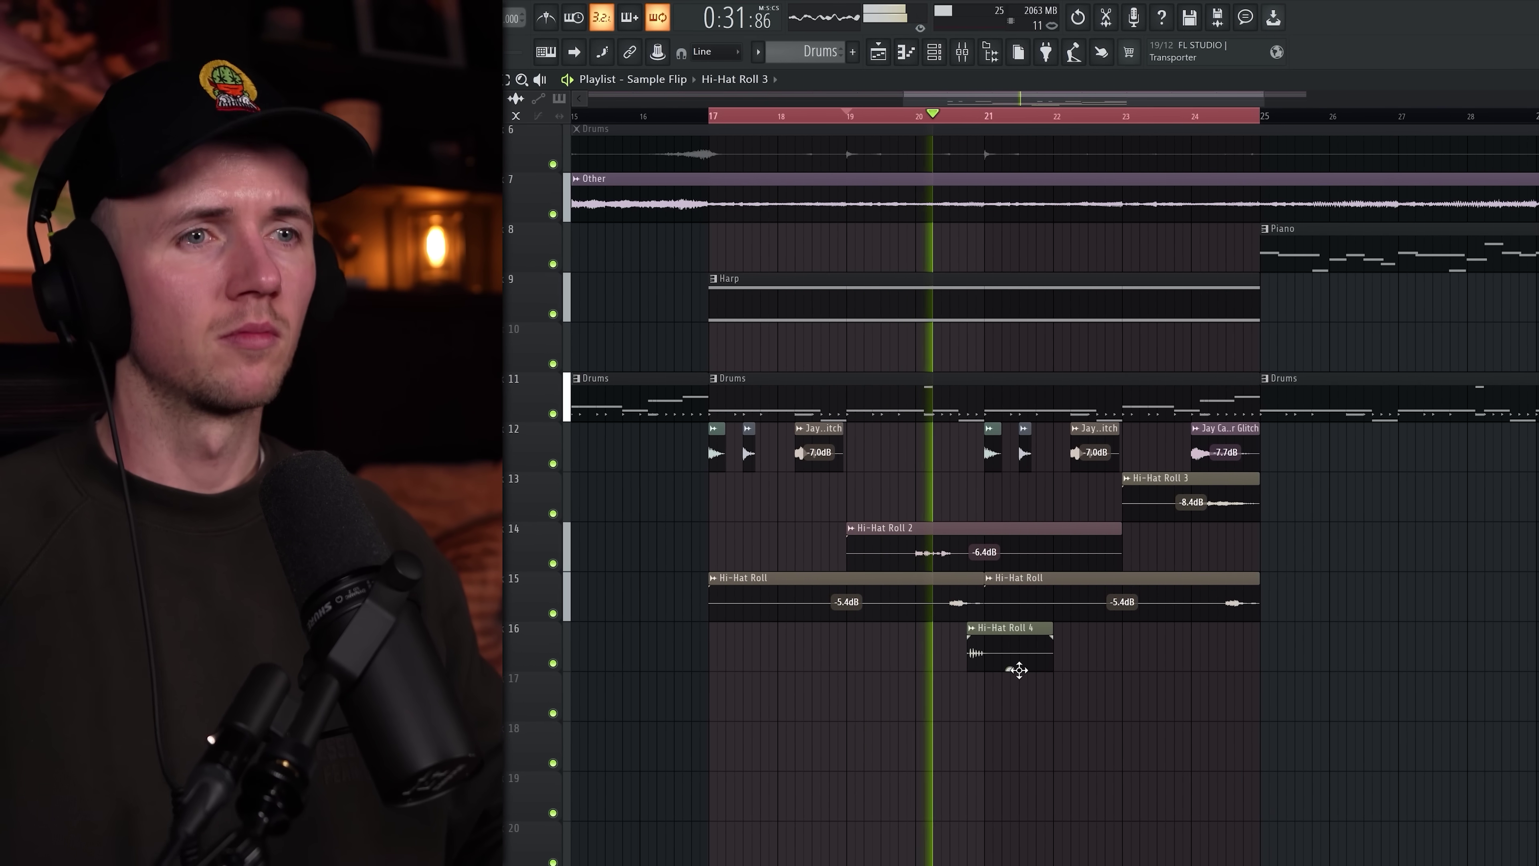
- Scroll through the playlist to review the glitch and hi-hat roll clips
scroll(1009, 668, down, 2)
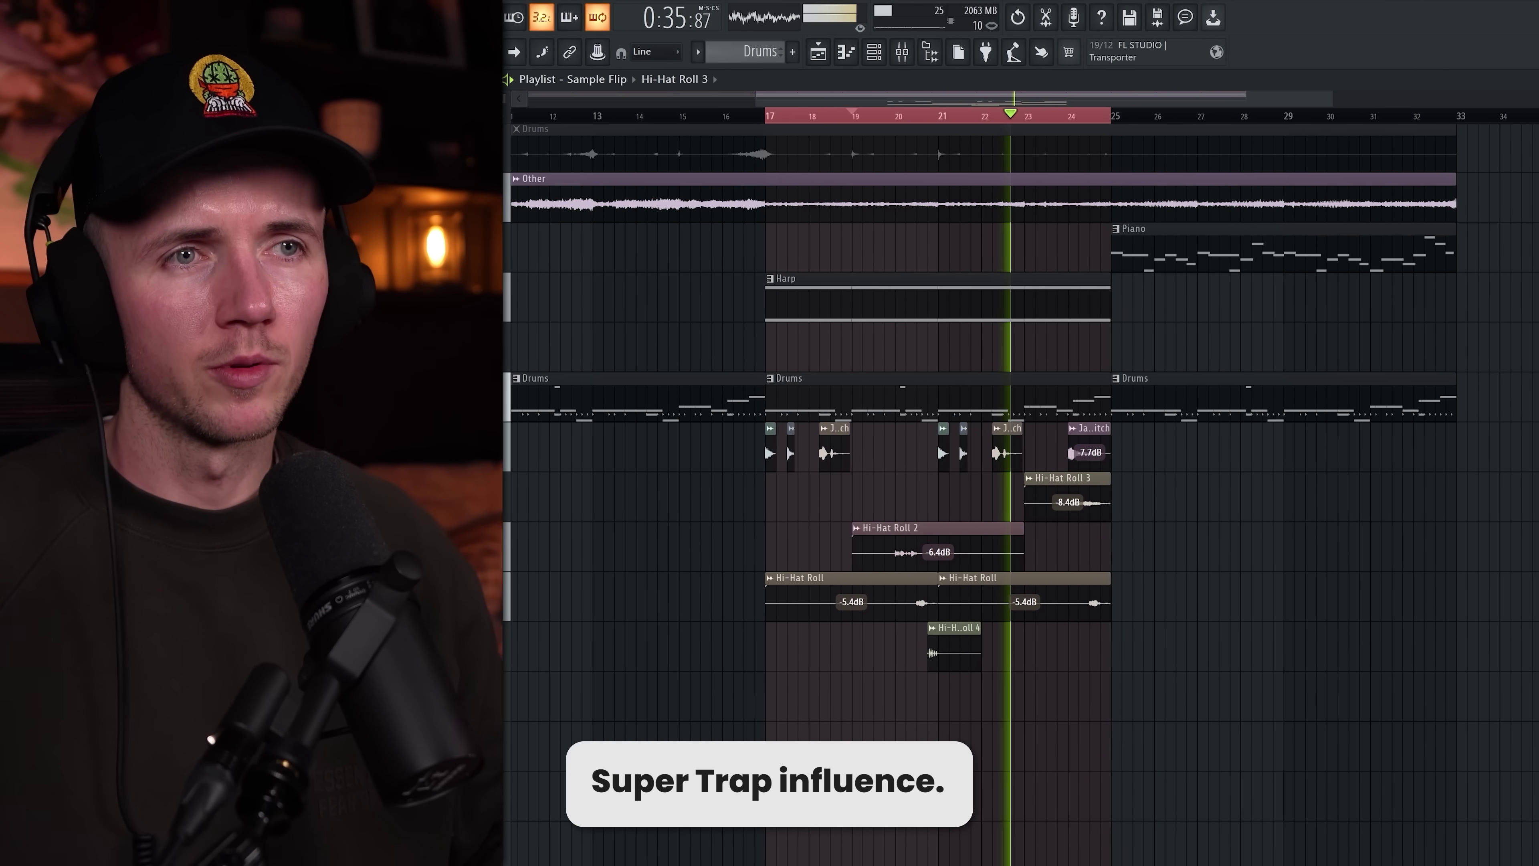
scroll(865, 726, down, 2)
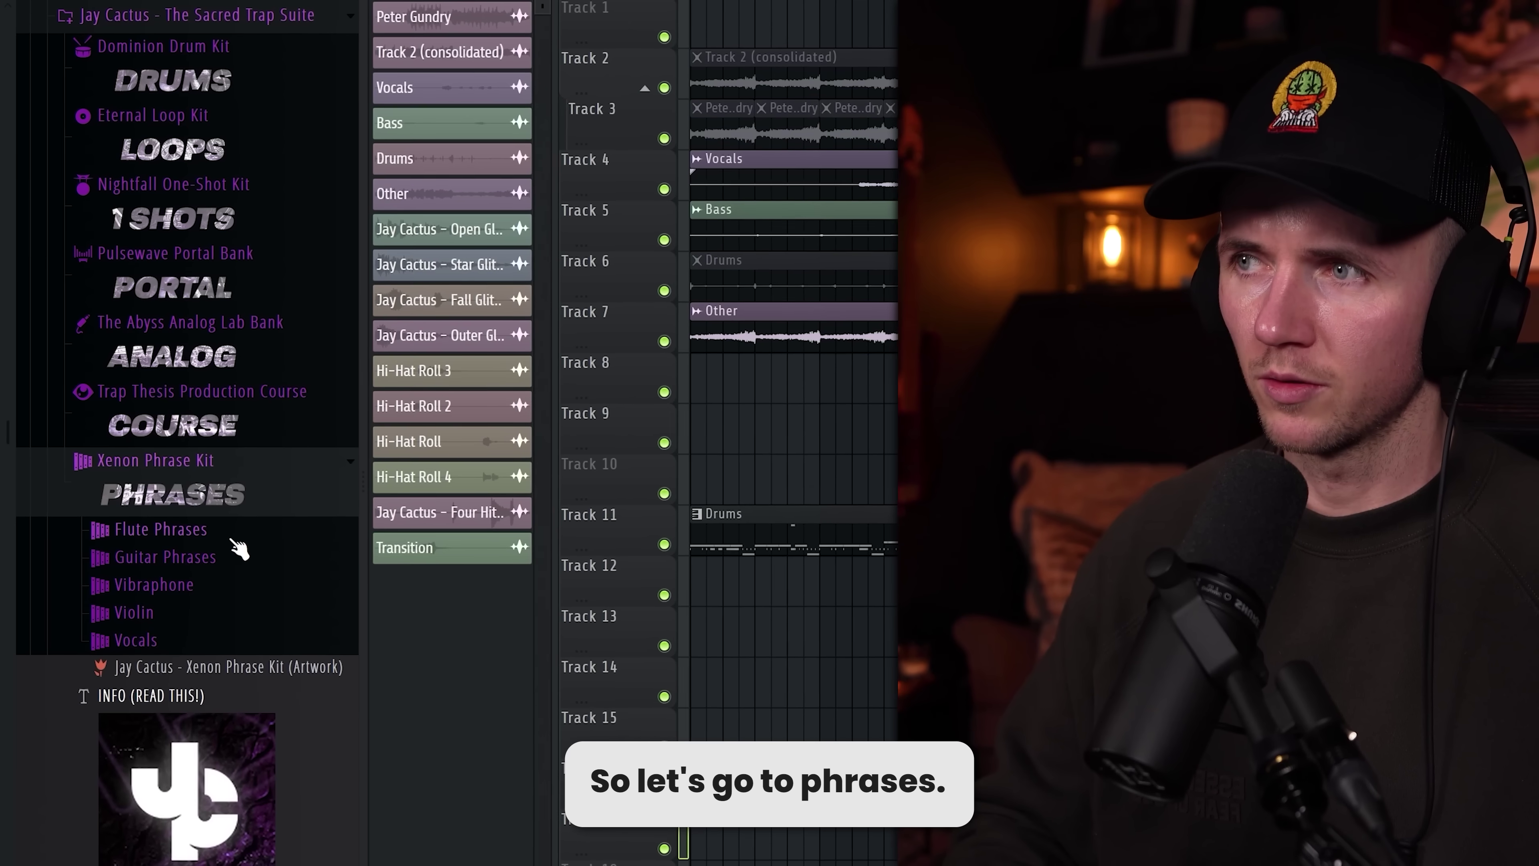
- Open the Xenon Phrase Kit flute phrases and audition two Concert Flute samples
click(233, 537)
click(246, 176)
click(243, 282)
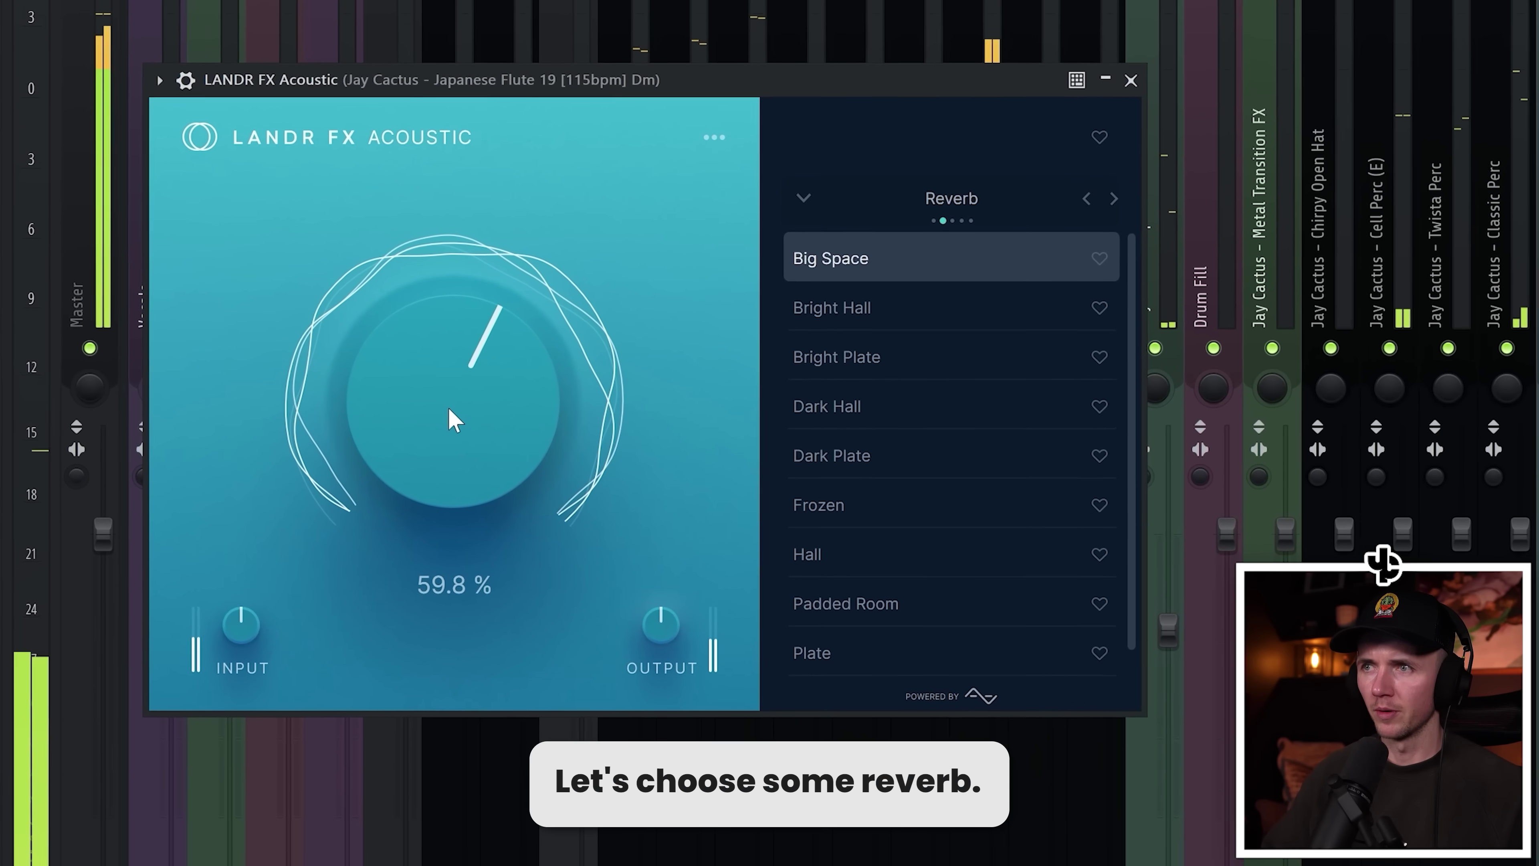
- Apply the Dark Hall reverb preset to the flute and lower the blend to about 57.5 %
click(920, 405)
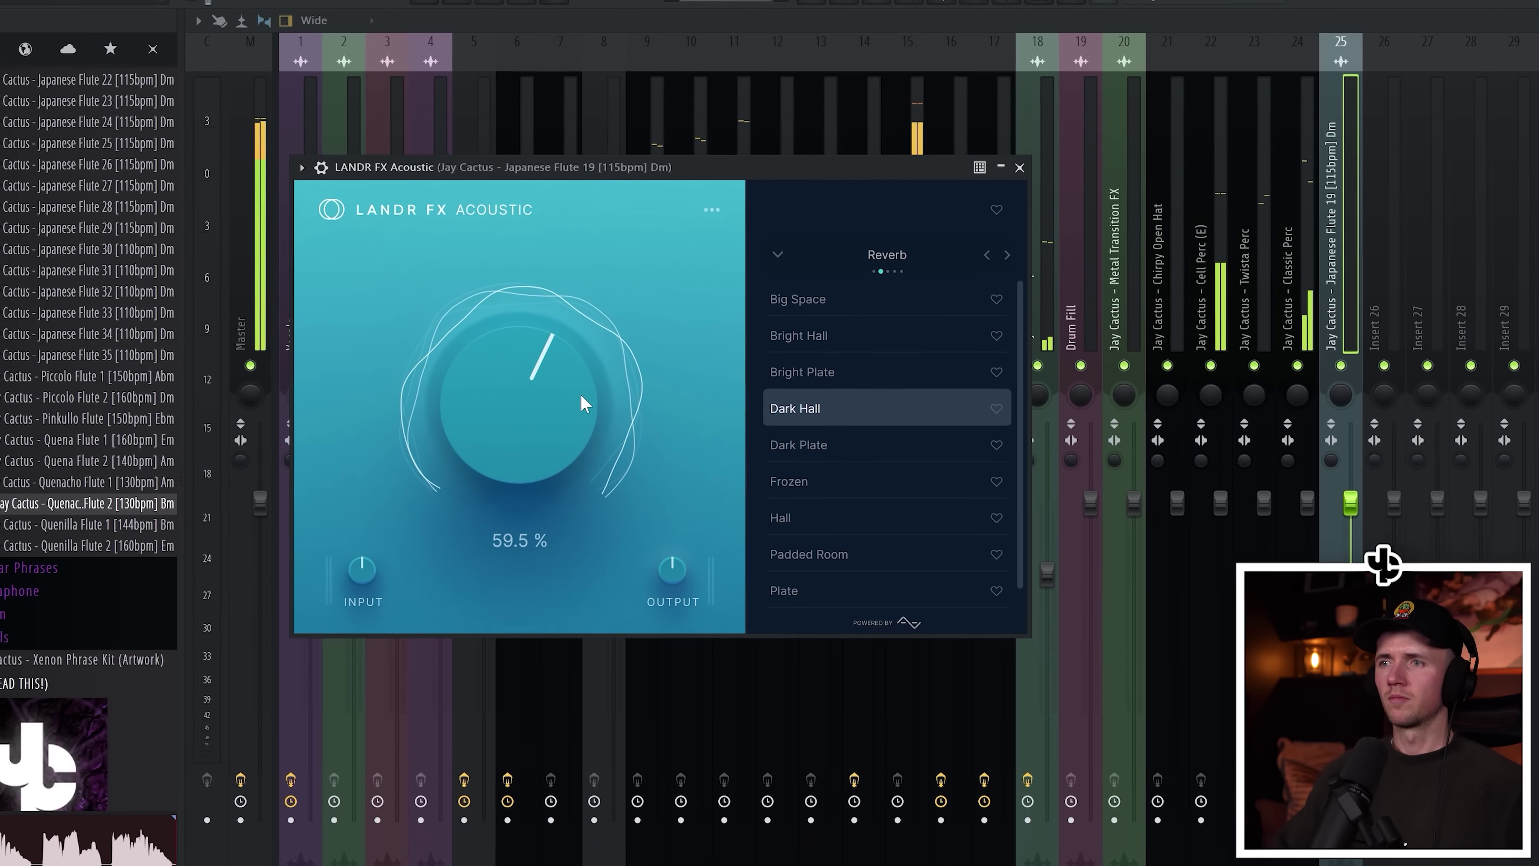
drag(581, 393, 538, 422)
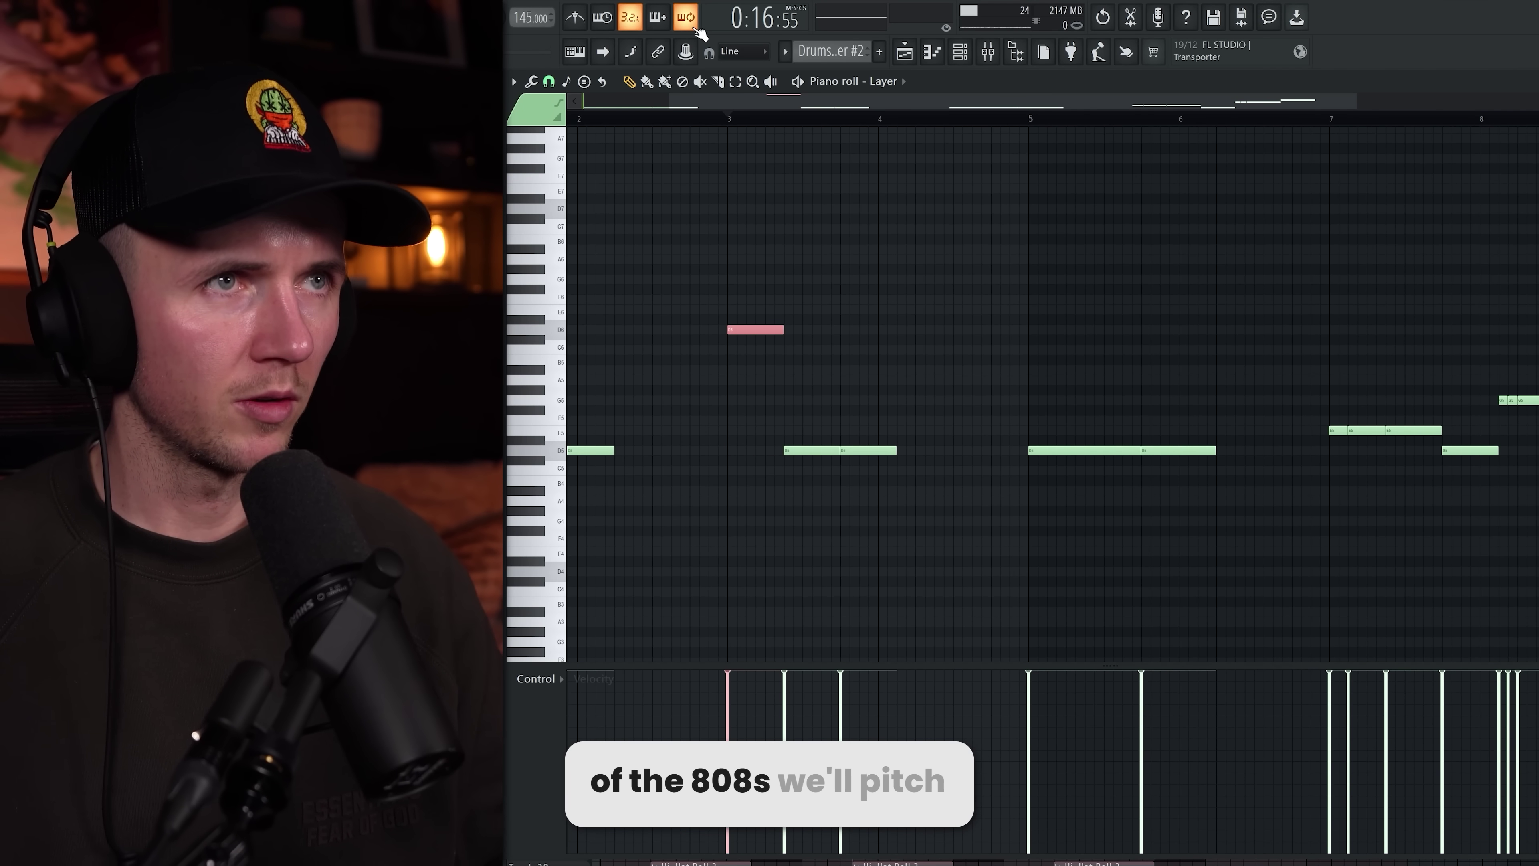
- Chop the selected 808 note into repeats, raise them an octave, and add a C5 note
key(space)
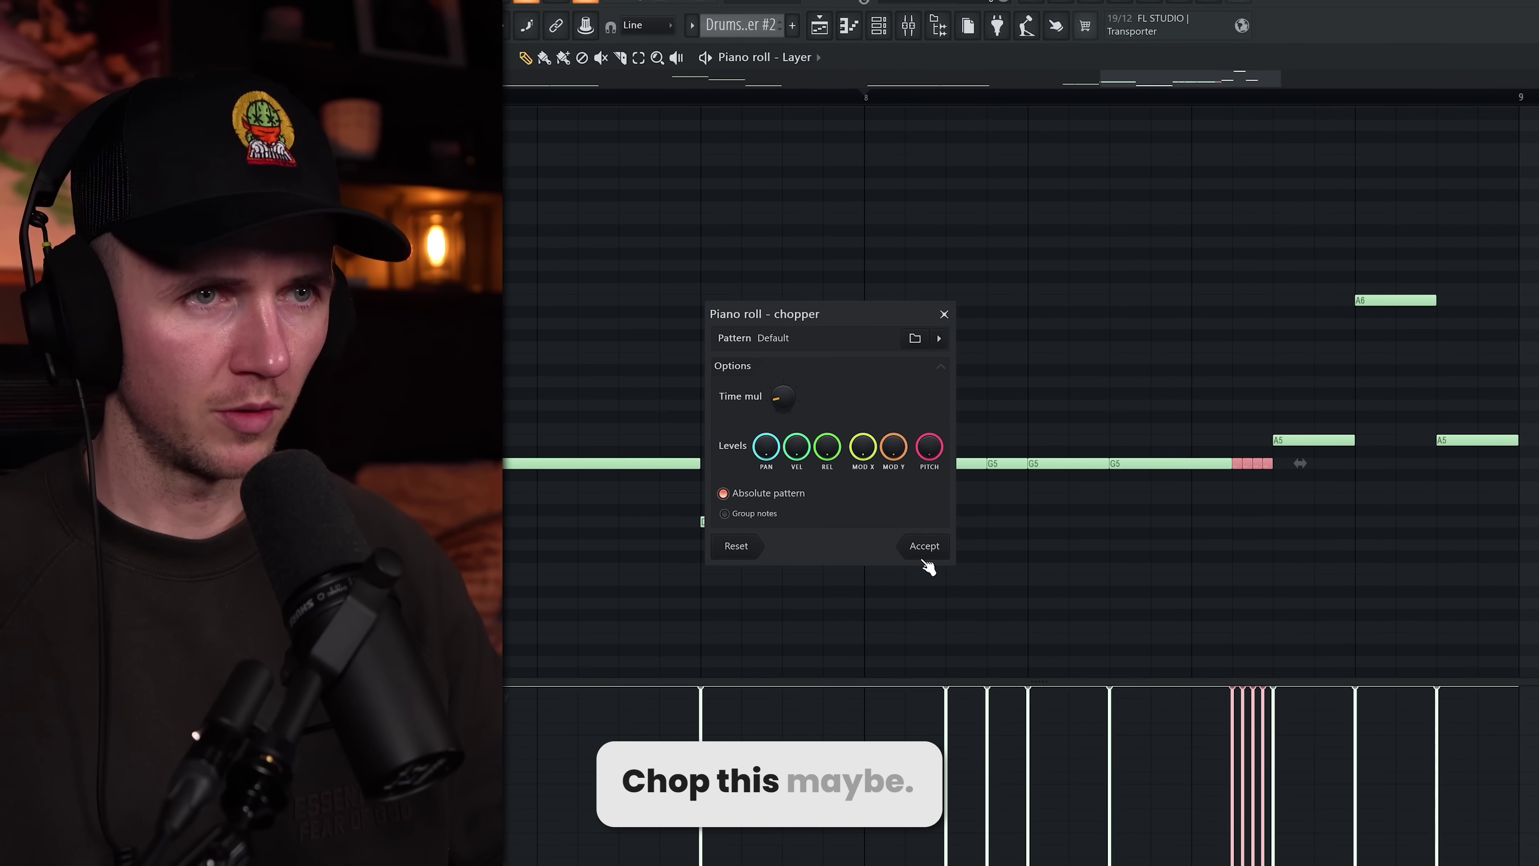
click(924, 546)
key(ctrl+Up)
key(space)
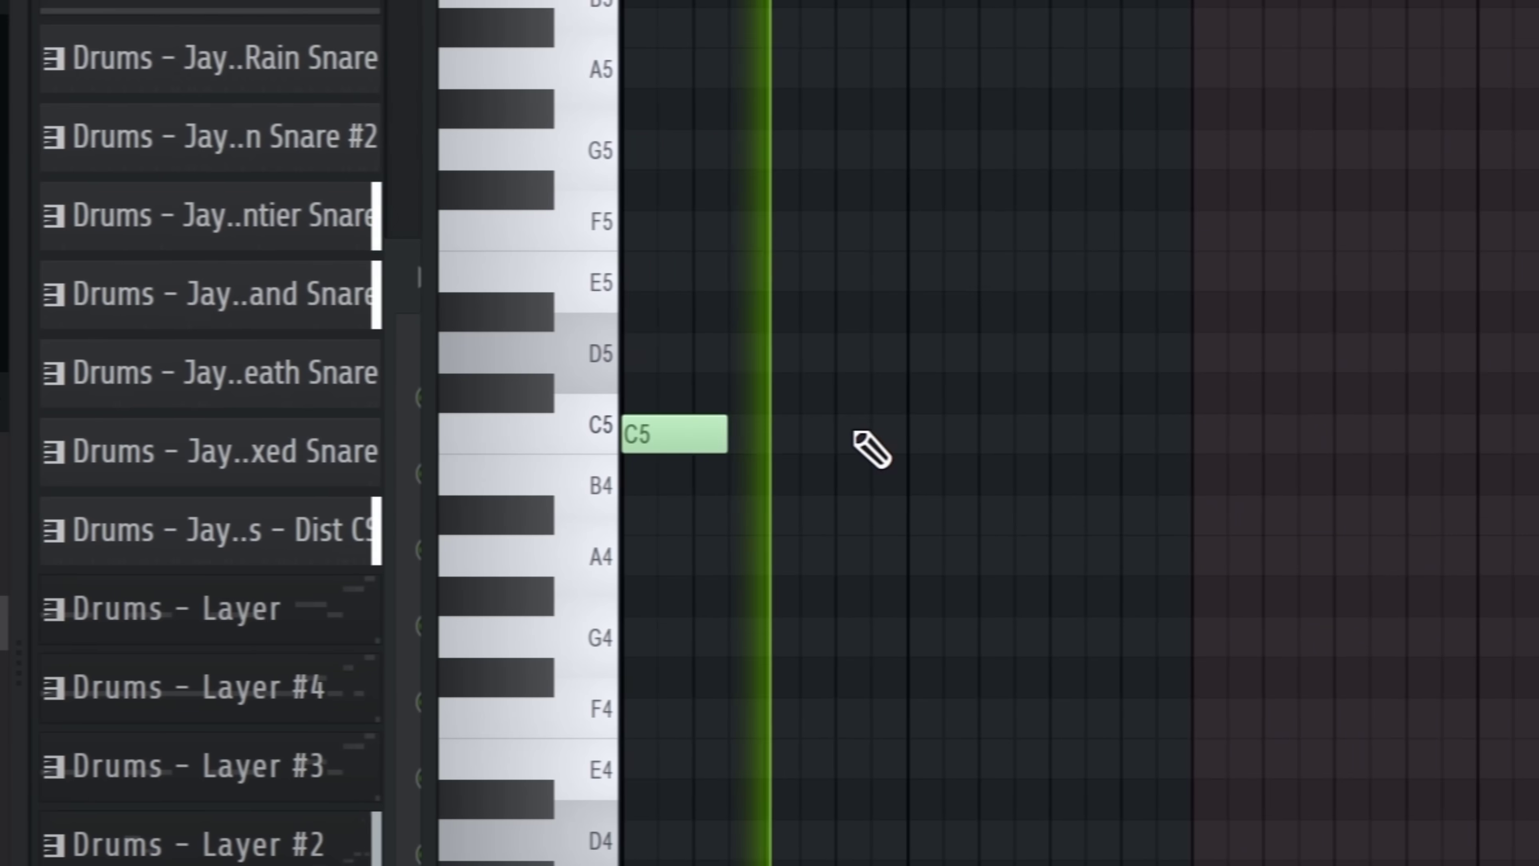
click(783, 434)
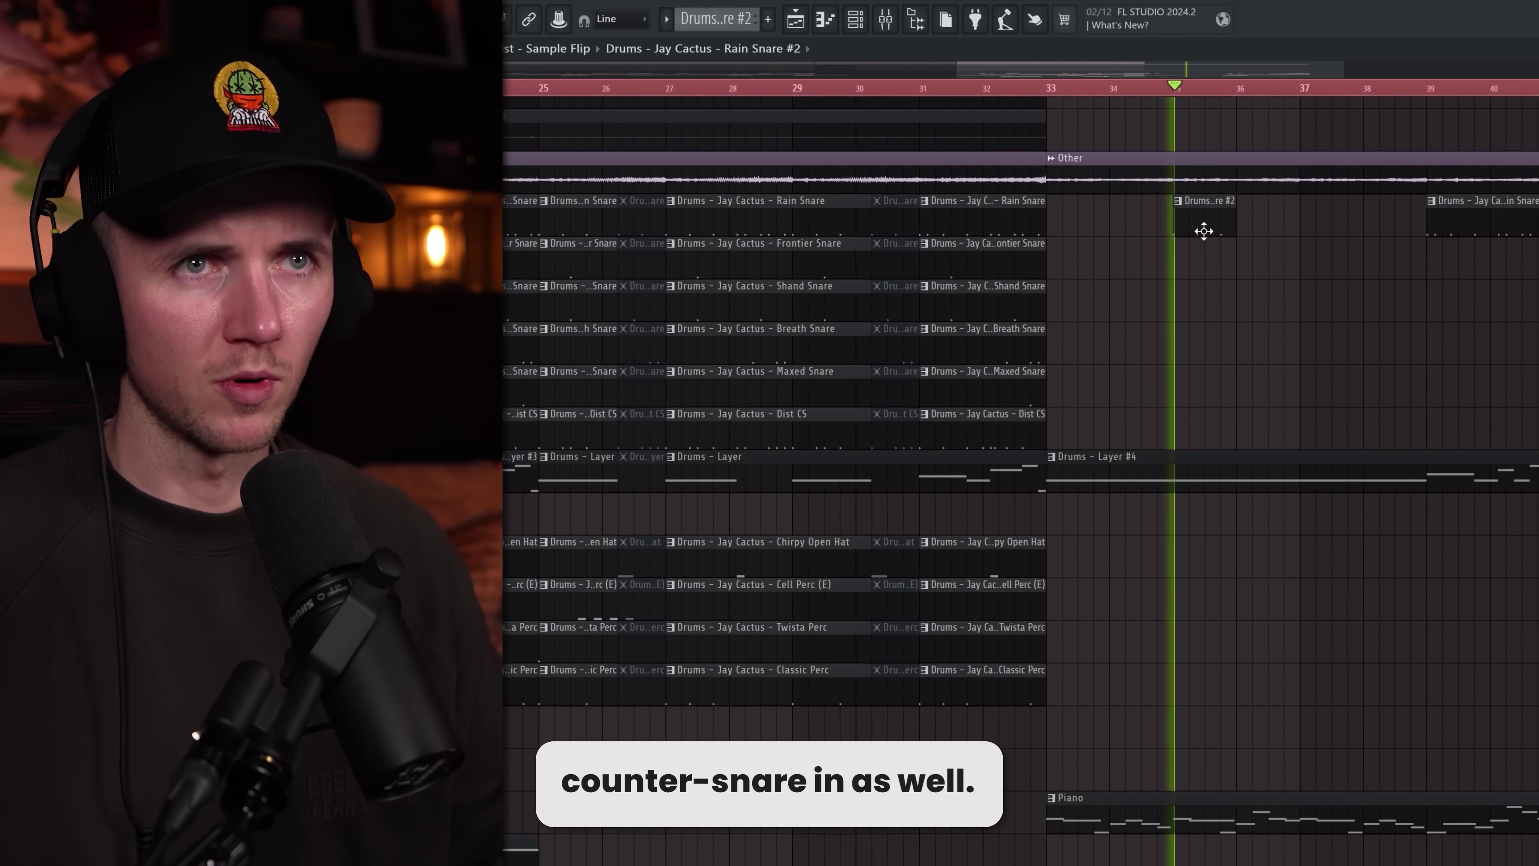
- Scroll the playlist to the Rain Snare #2 clips around bars 35–40
scroll(1271, 343, down, 3)
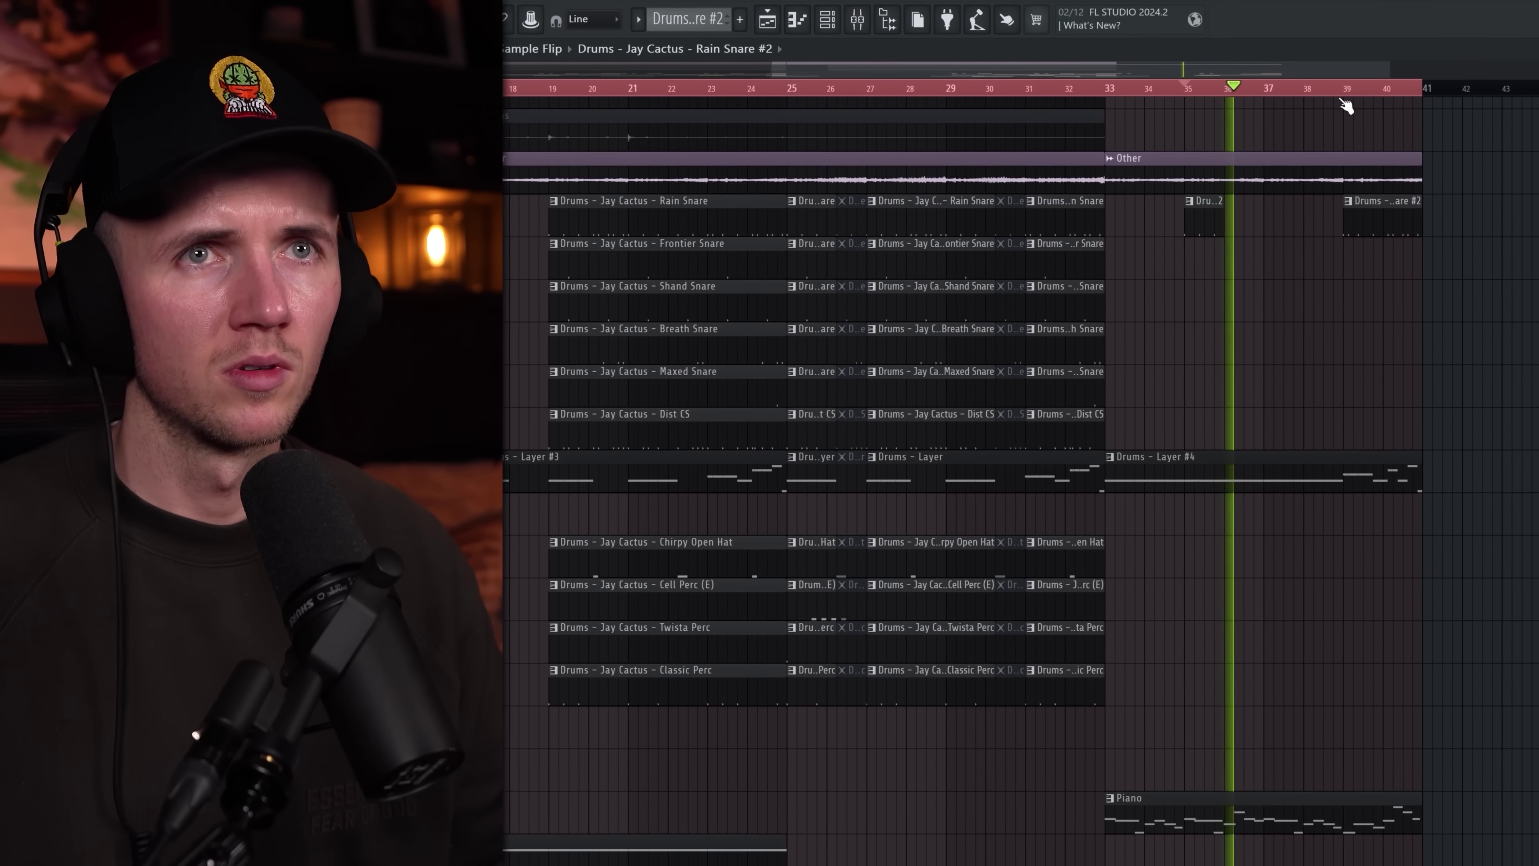
scroll(1335, 199, down, 3)
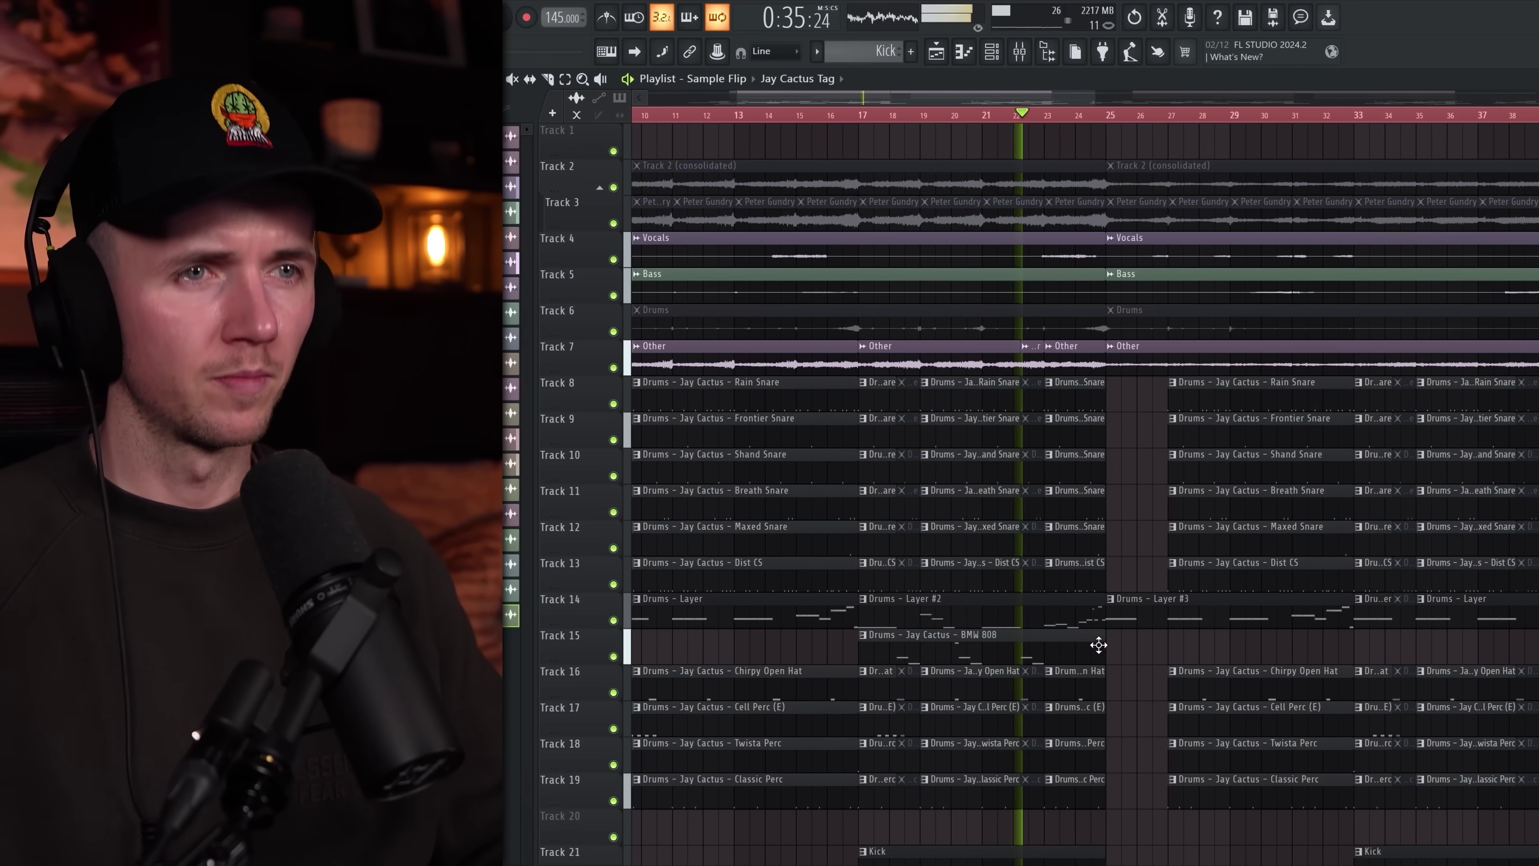
- Scroll through the arrangement to review the stripped-back bars 41–48 and the sections past bar 57
scroll(990, 505, up, 3)
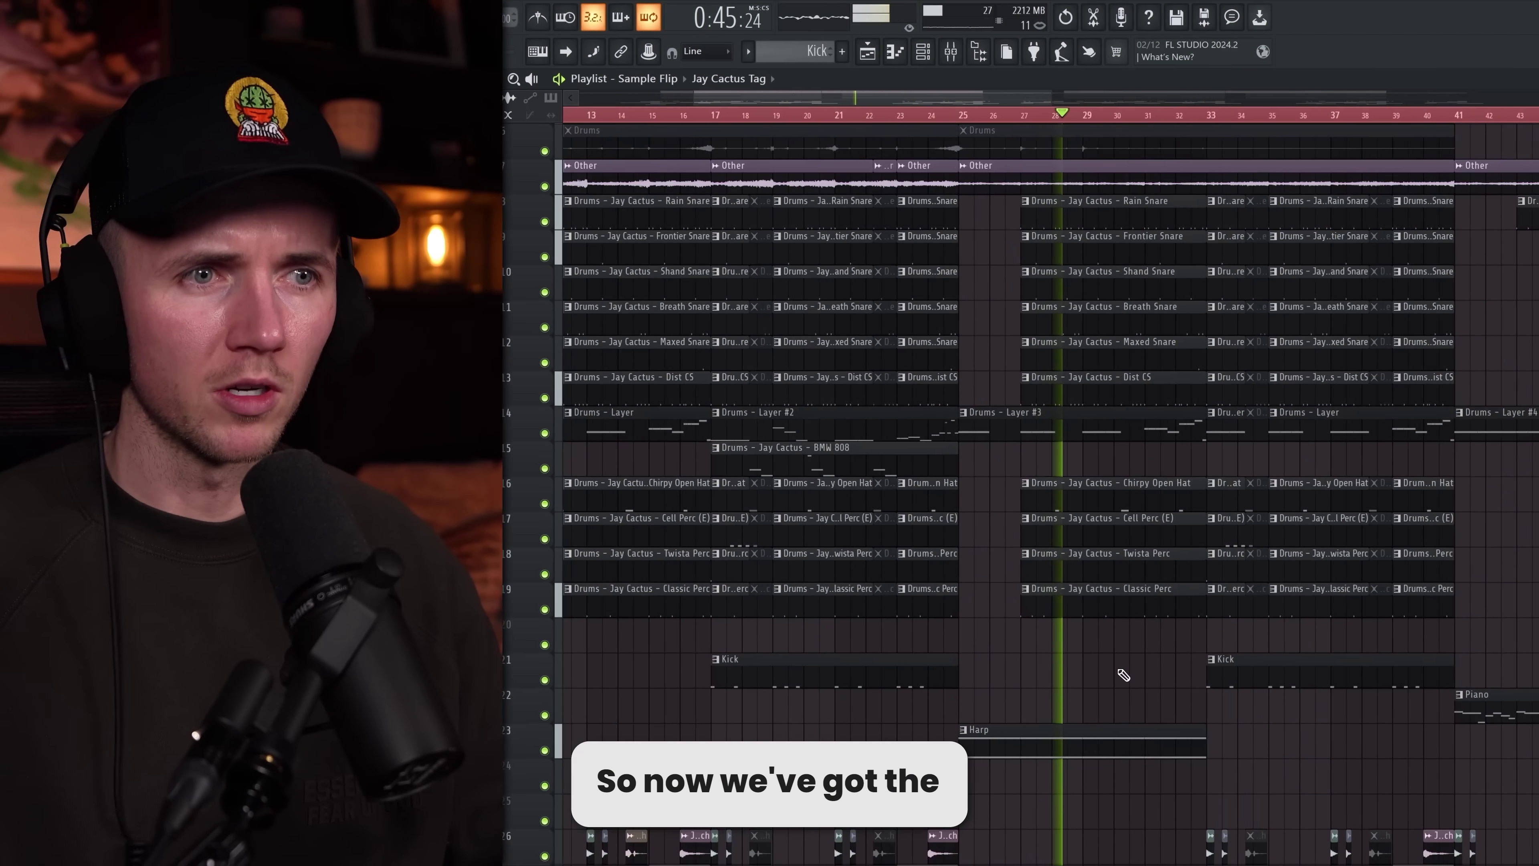
scroll(1324, 653, down, 3)
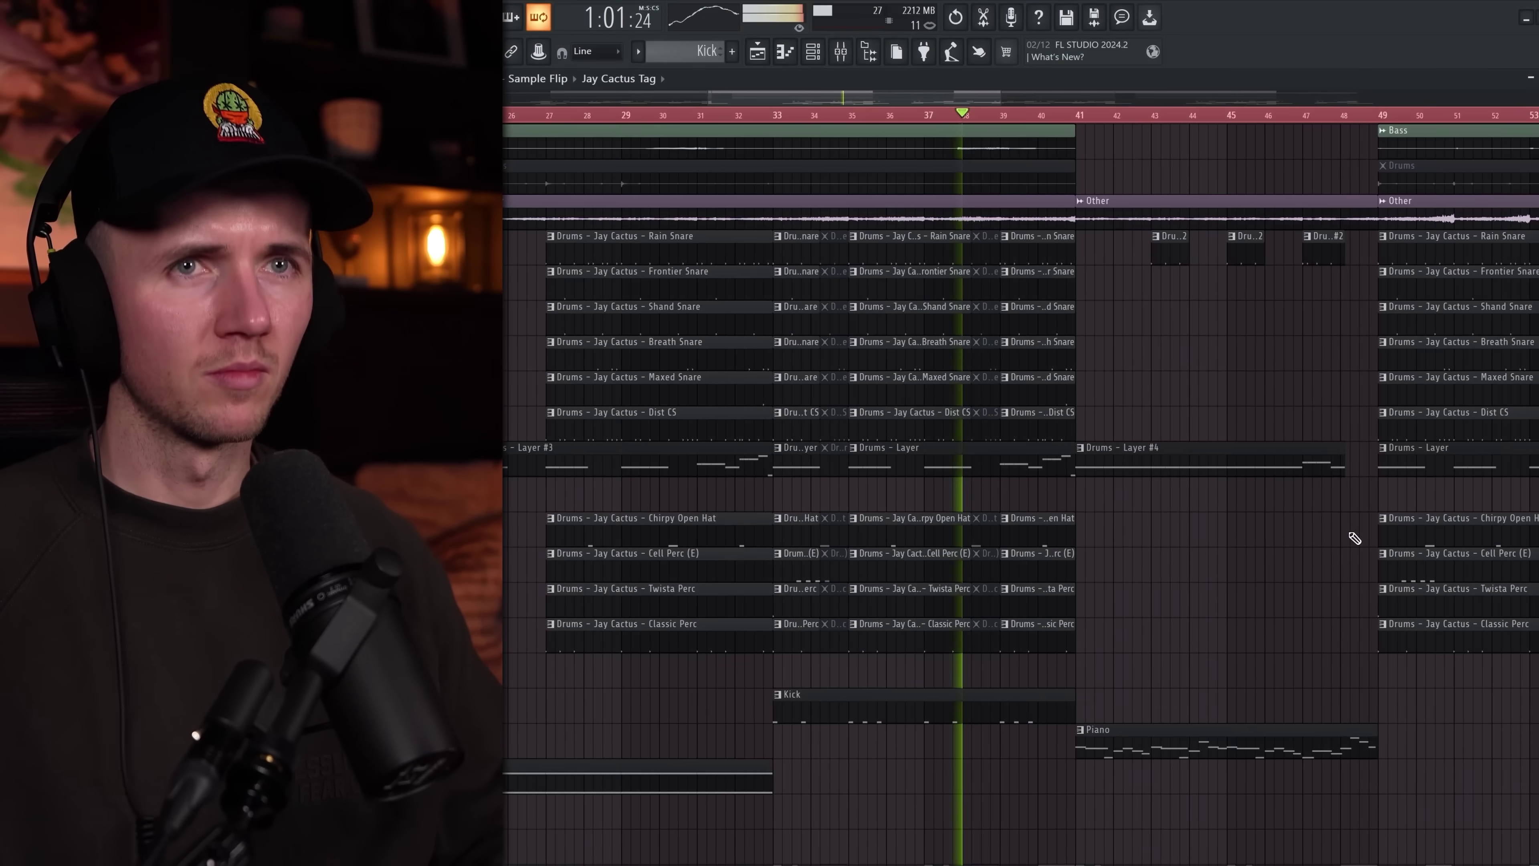
scroll(1346, 537, up, 4)
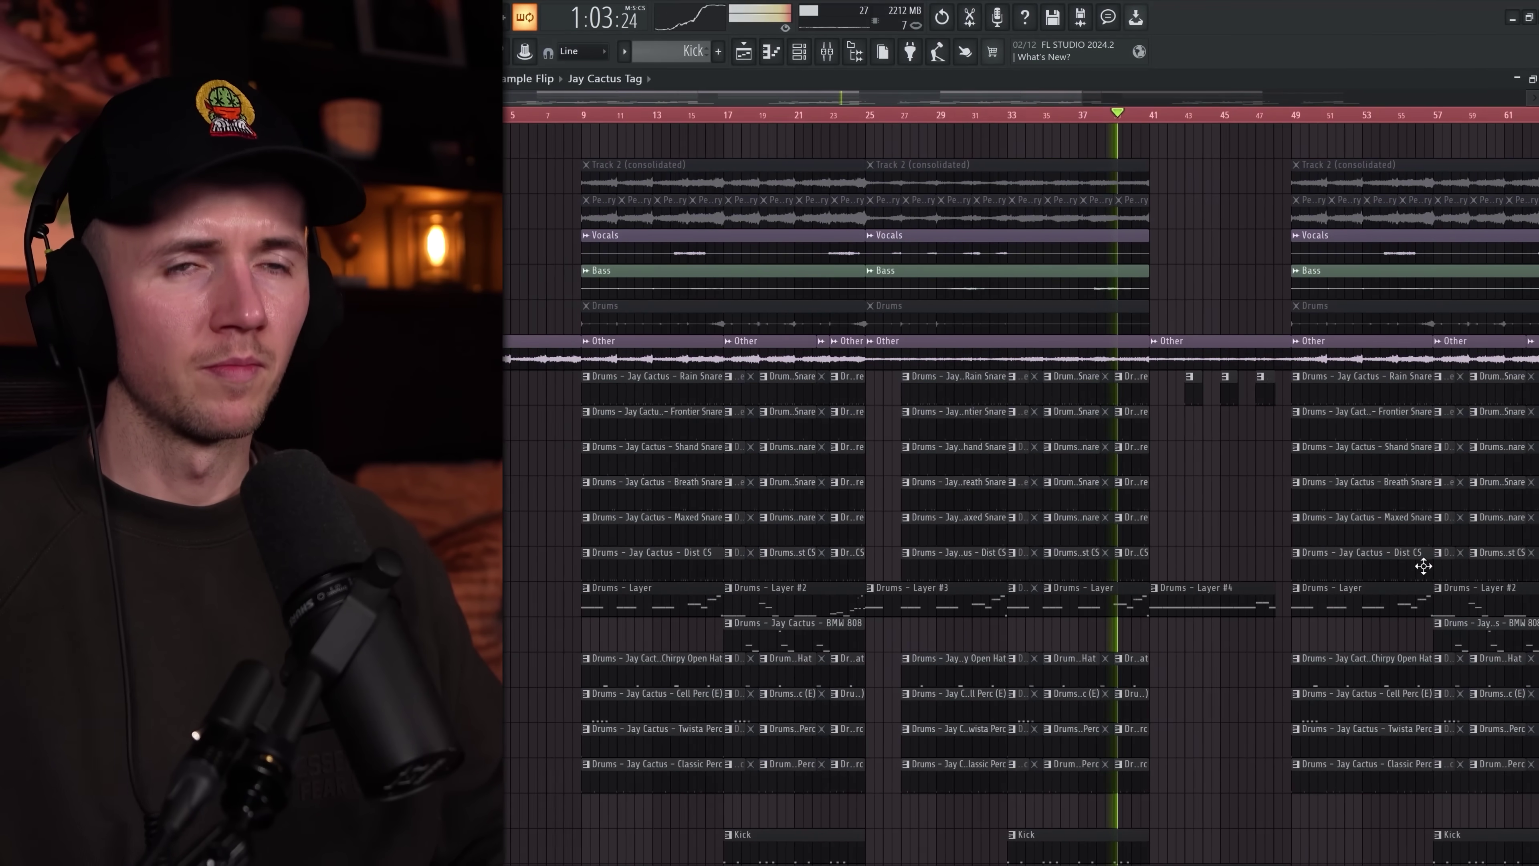
scroll(1357, 554, right, 3)
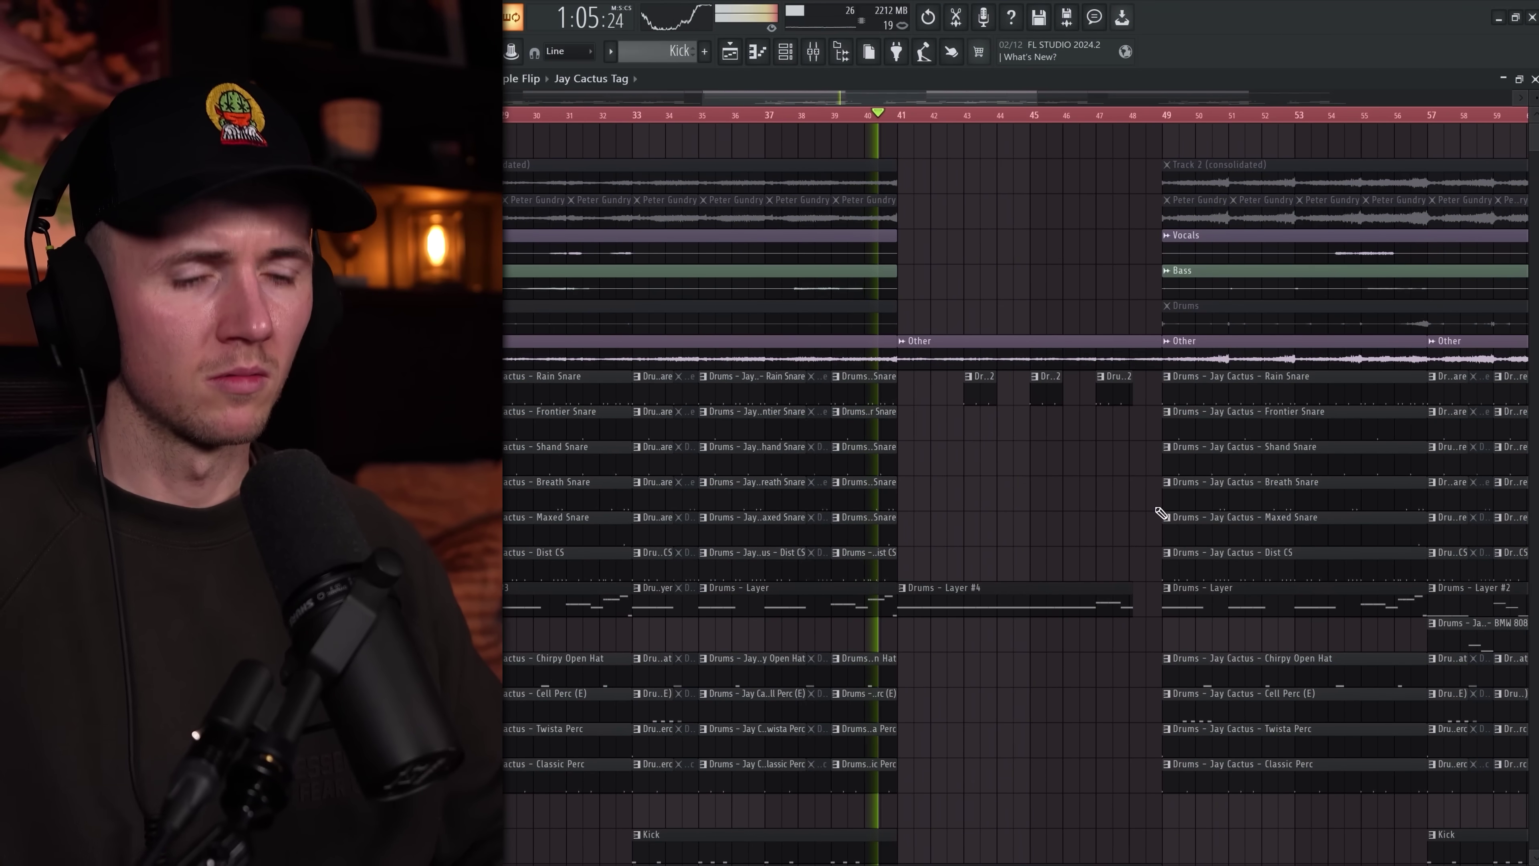